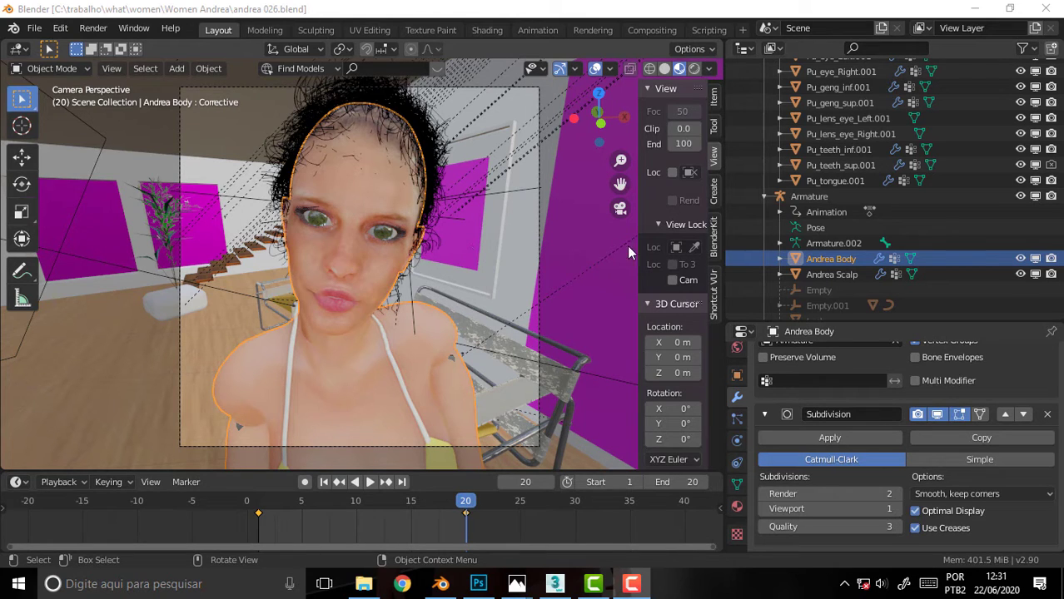
Leave Camera Perspective and orbit, zoom and pan to a user view of the figure beside the chairs.
drag(640, 246, 625, 246)
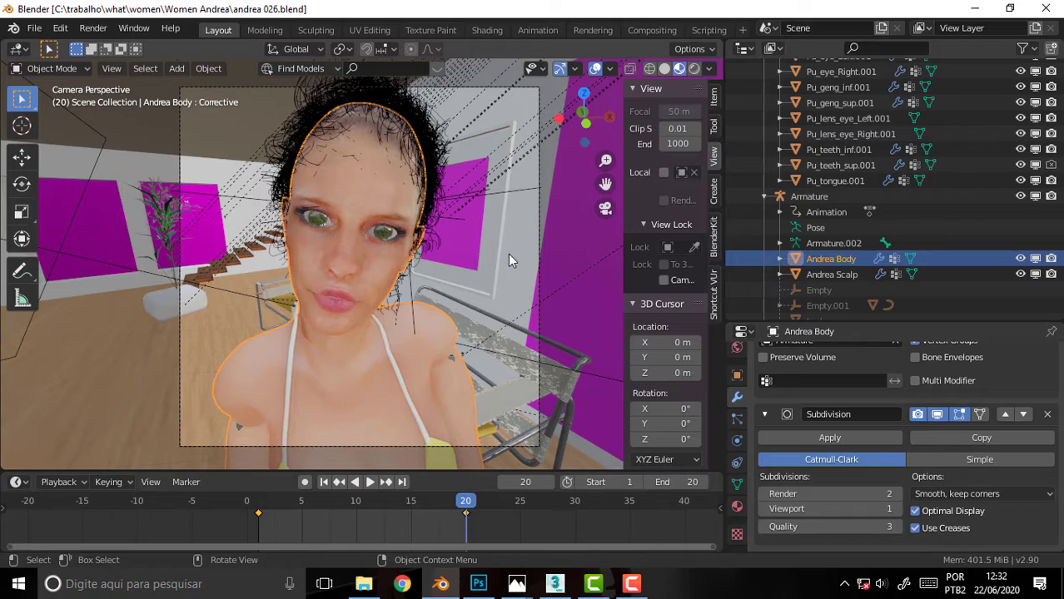
mouse_move(502, 239)
middle_down()
mouse_move(555, 235)
mouse_move(480, 238)
mouse_move(470, 226)
middle_up()
scroll(477, 225, up, 3)
scroll(477, 237, down, 5)
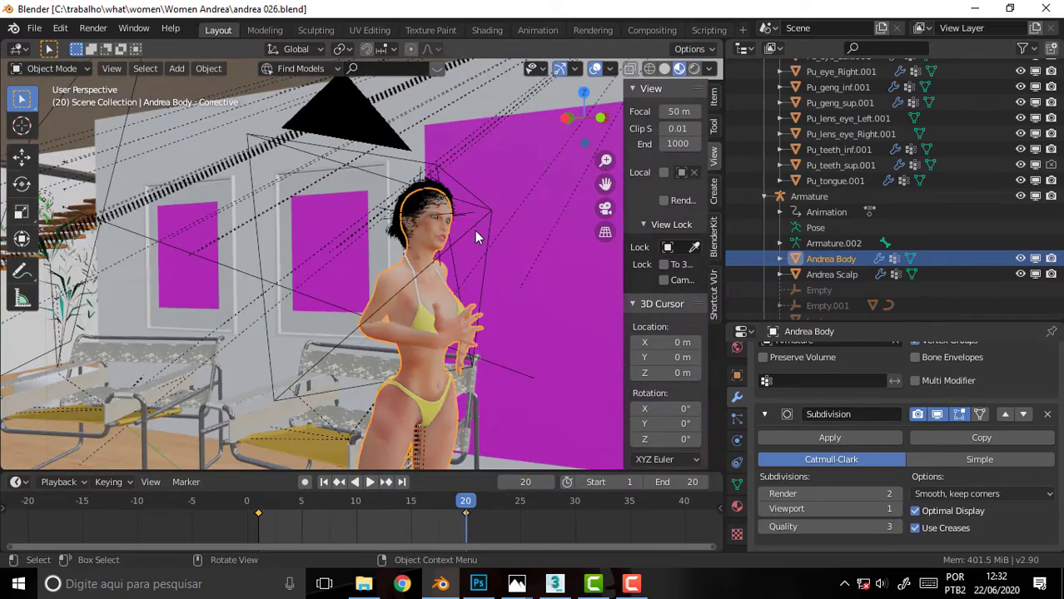
scroll(477, 238, up, 2)
mouse_move(606, 183)
mouse_down()
mouse_move(739, 84)
mouse_move(394, 265)
mouse_up()
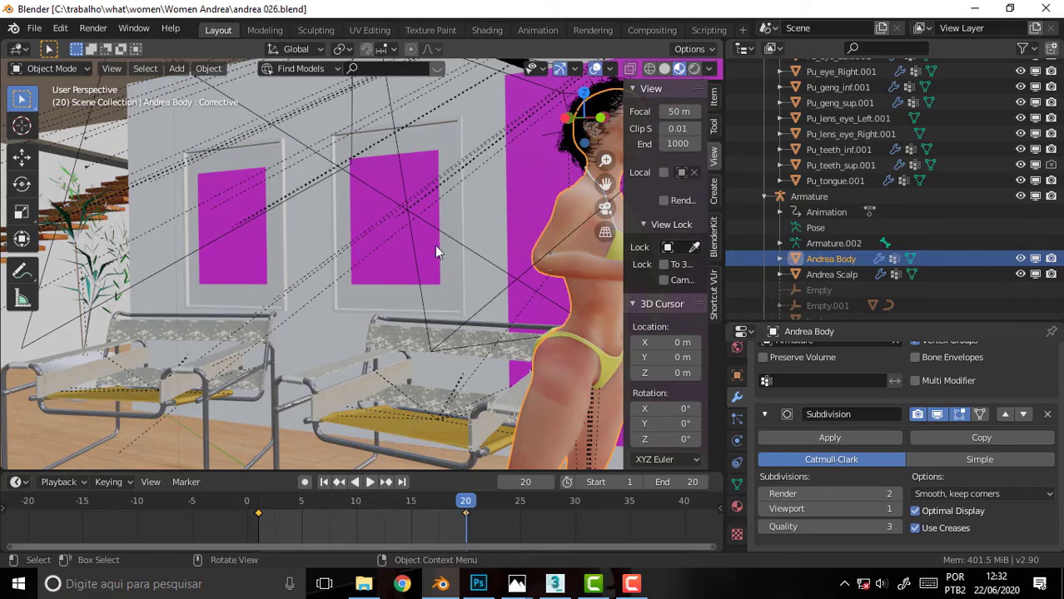
mouse_move(434, 245)
middle_down()
mouse_move(464, 269)
mouse_move(232, 255)
mouse_move(414, 253)
middle_up()
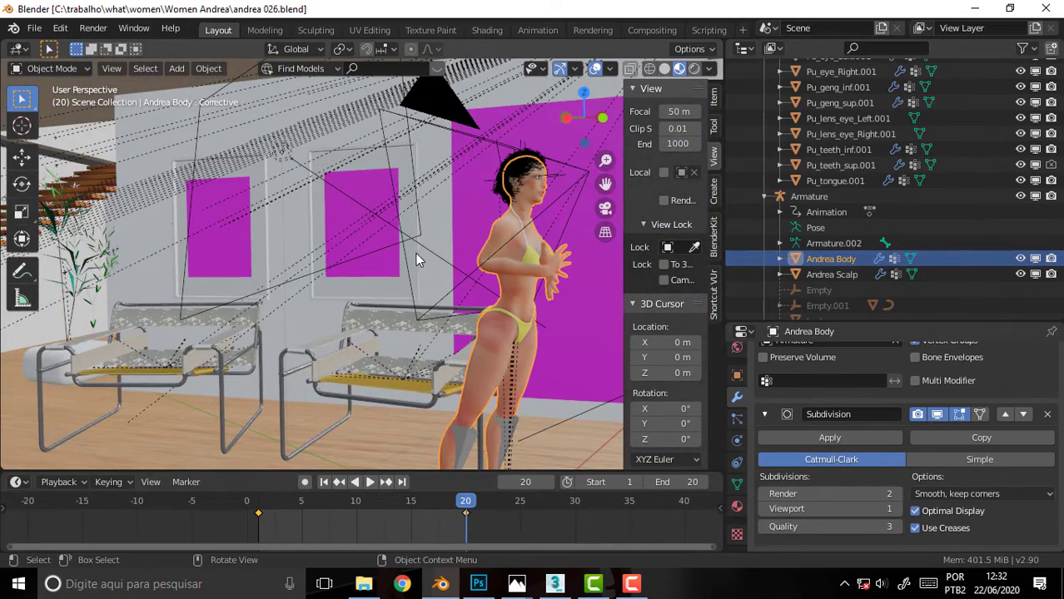
mouse_move(339, 238)
middle_down()
mouse_move(516, 250)
mouse_move(349, 241)
mouse_move(523, 221)
middle_up()
scroll(523, 221, up, 3)
scroll(507, 161, up, 2)
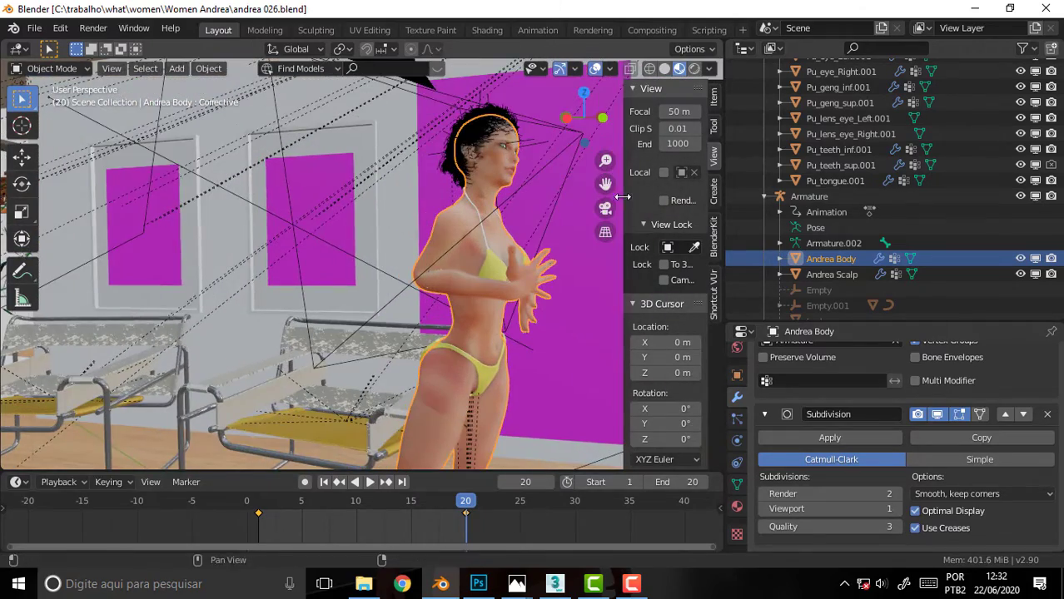
middle_drag(606, 184, 523, 254)
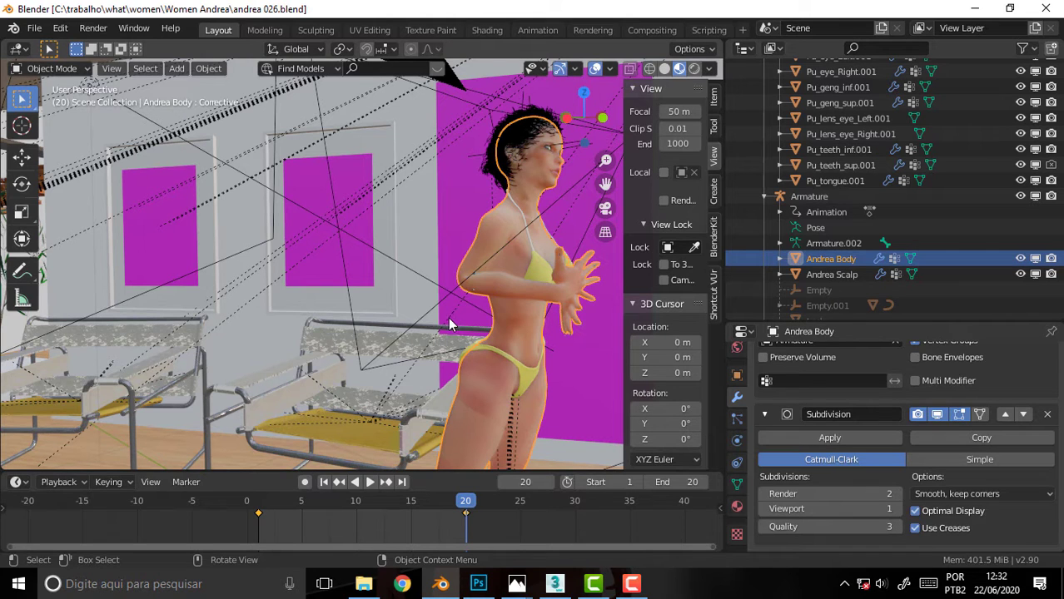
Show the Material tab and inspect the materials of the chair backrests, seats and straps.
click(416, 344)
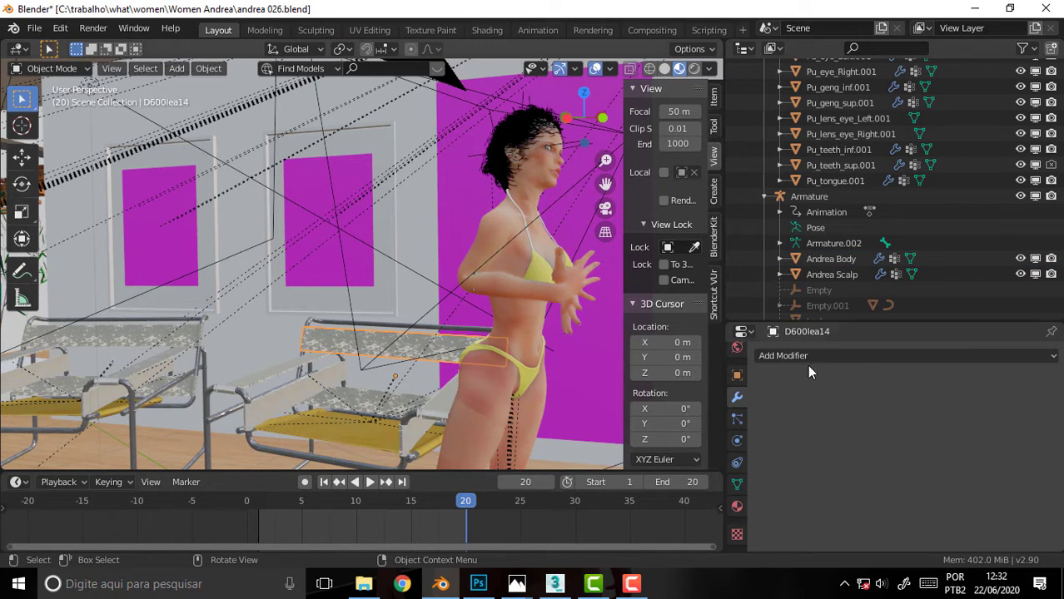
click(736, 506)
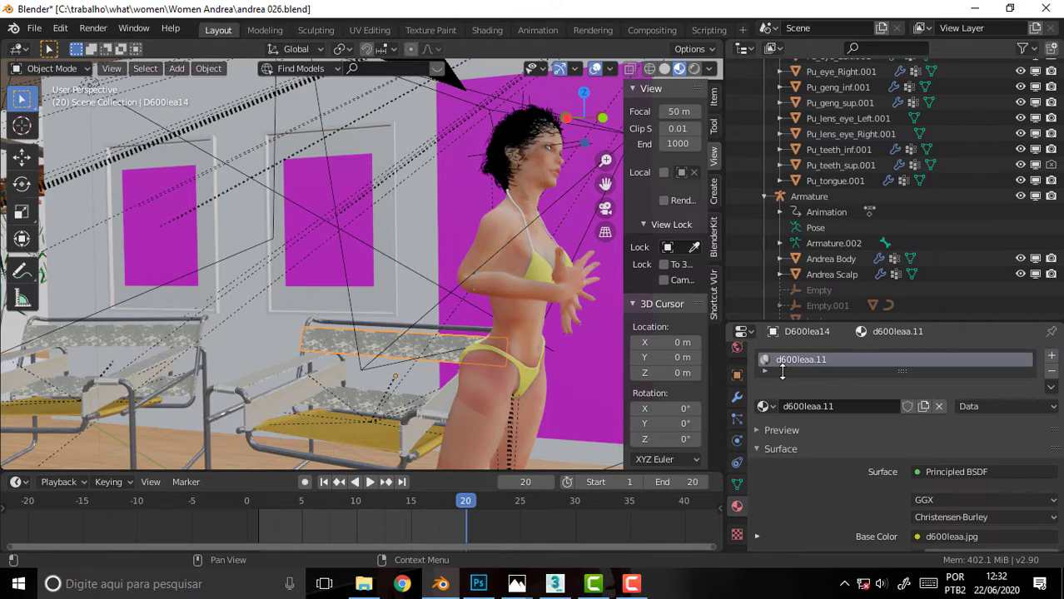
click(443, 403)
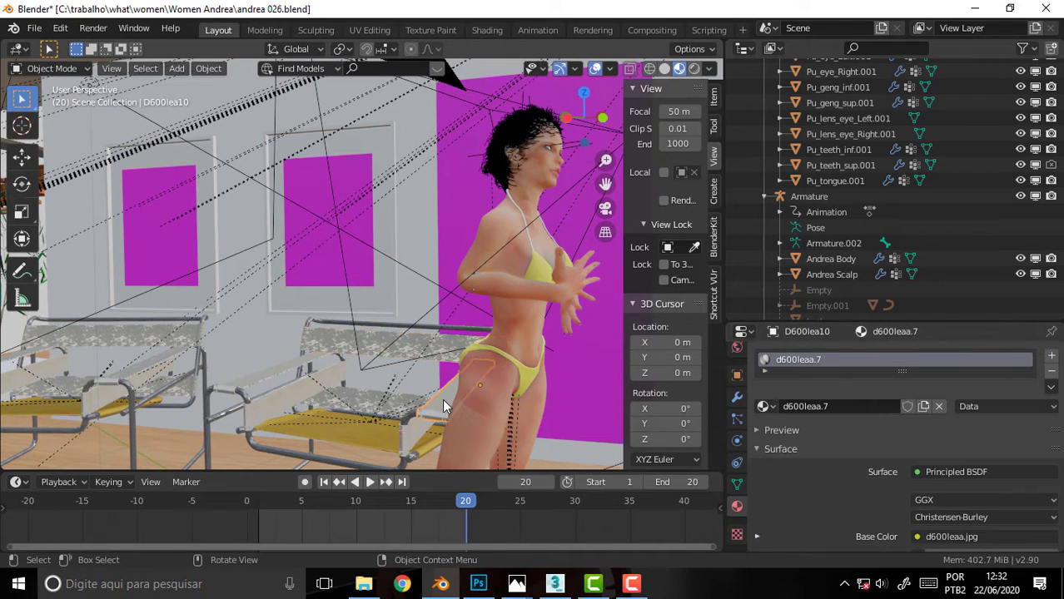
click(302, 381)
click(286, 382)
click(357, 403)
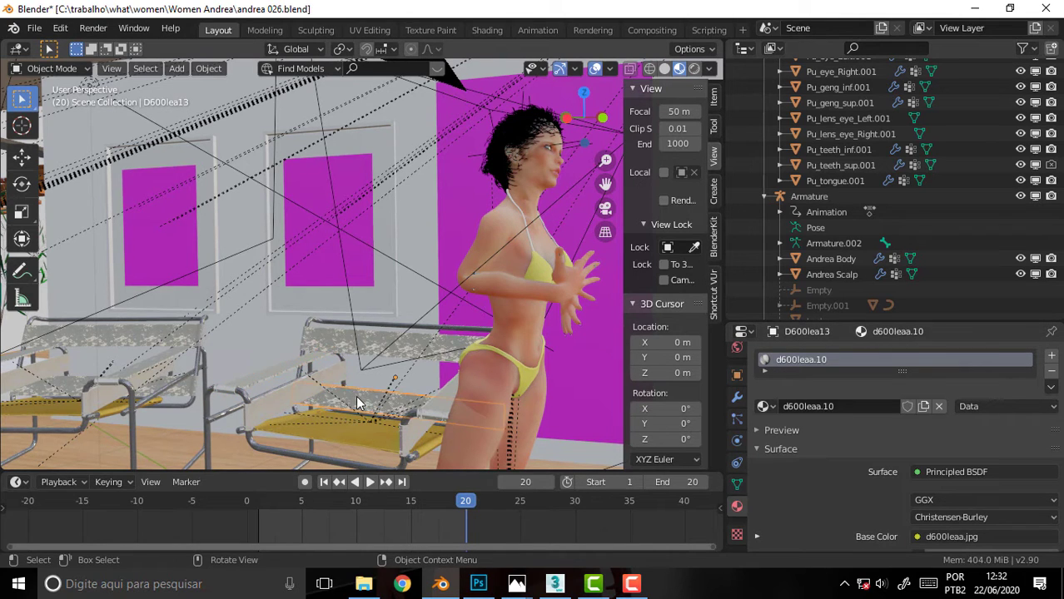
click(144, 337)
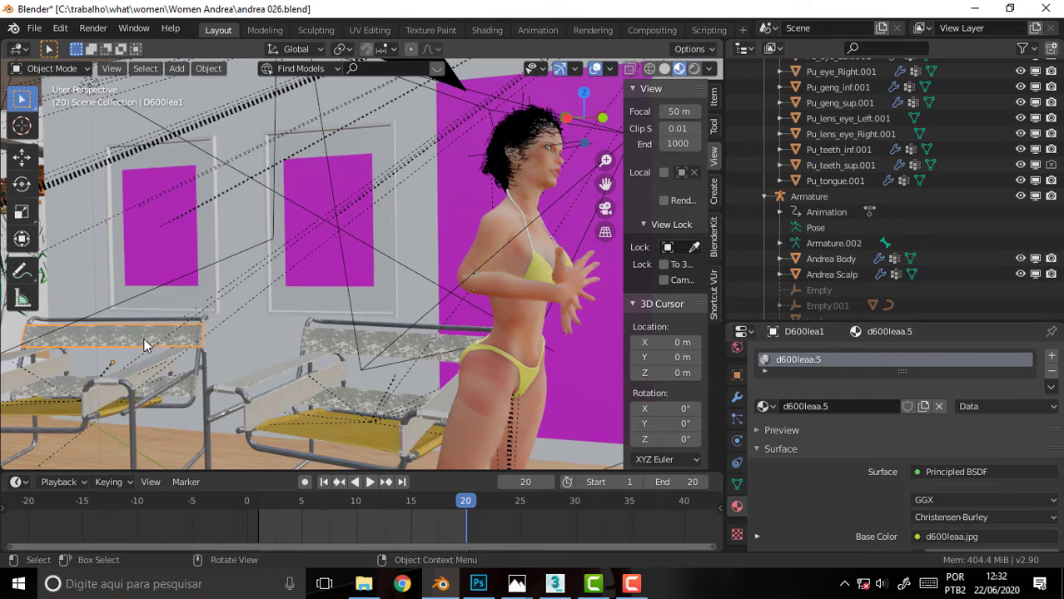
Inspect the chrome frame materials, then the magenta panels Rectangle46 and Rectangle42.
click(180, 385)
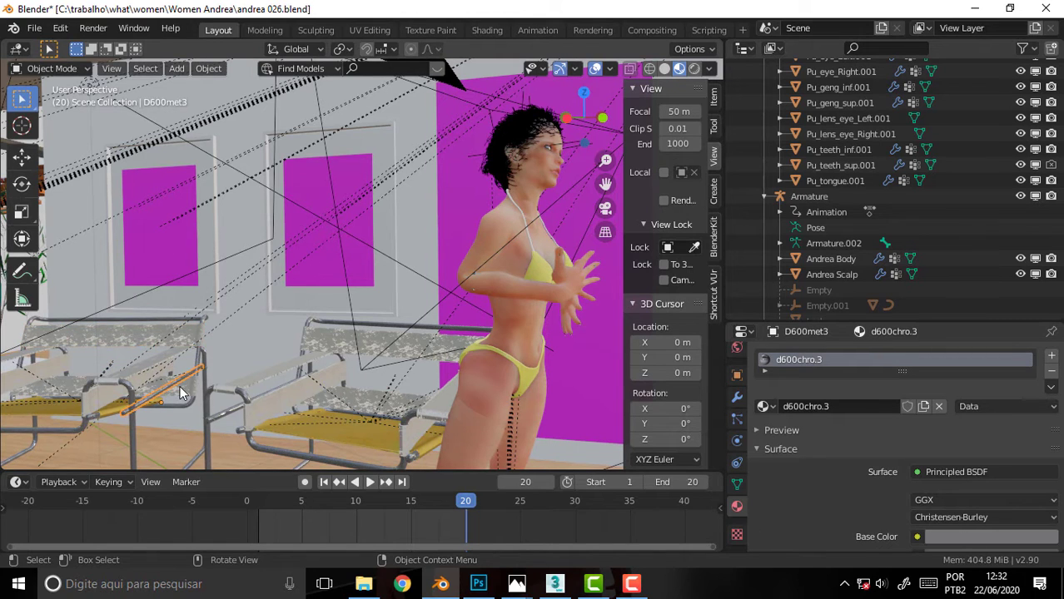
click(184, 388)
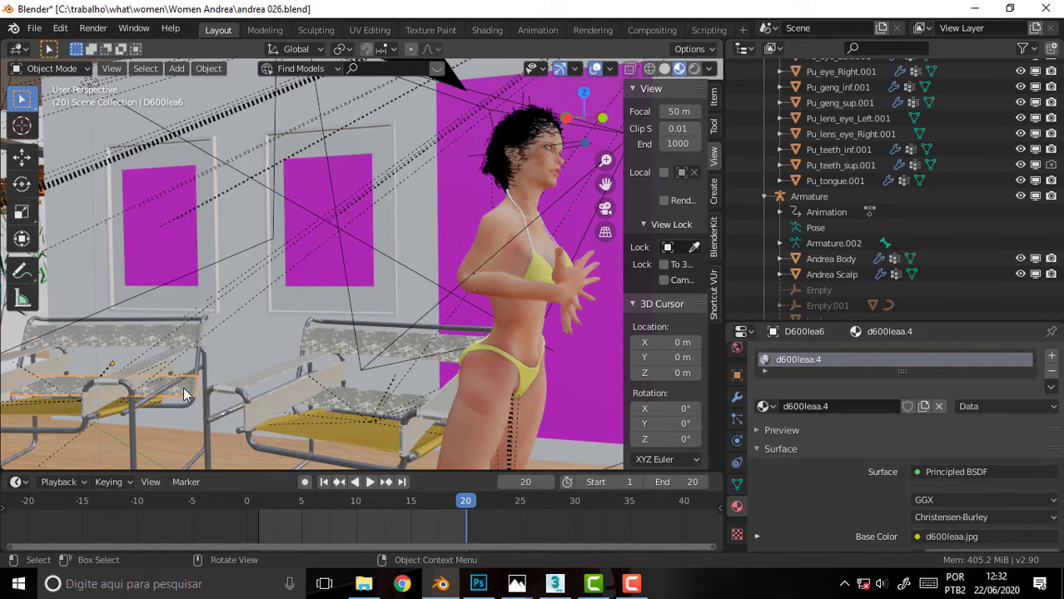
click(382, 322)
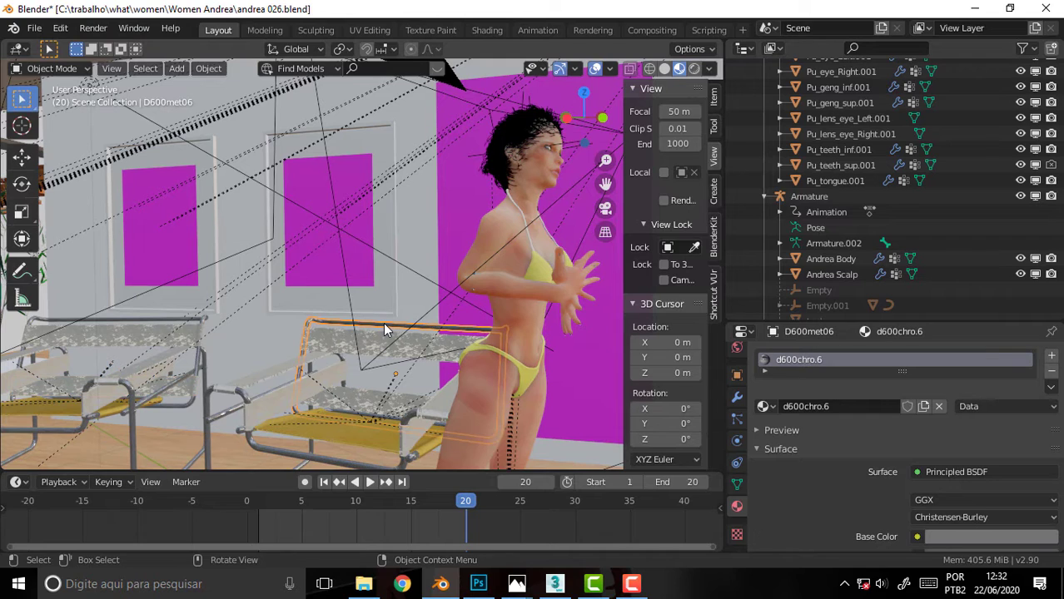
click(266, 445)
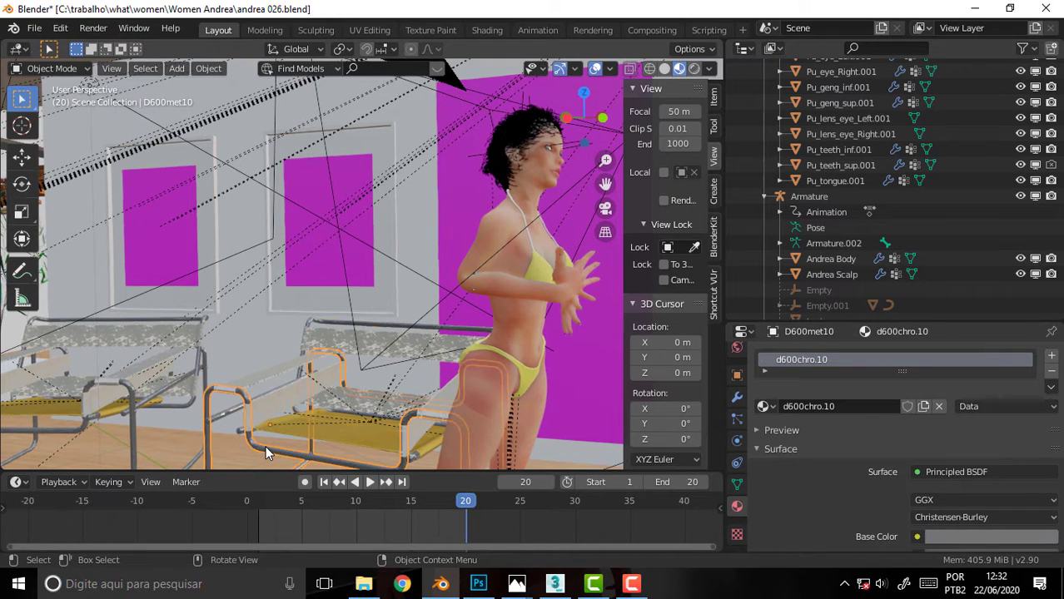
click(205, 435)
click(205, 435)
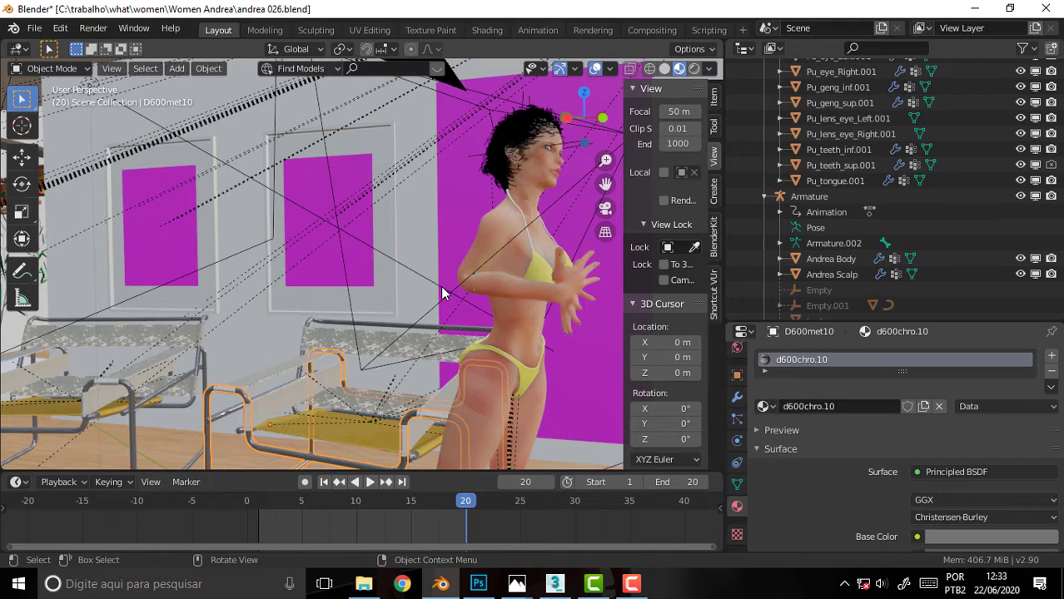
click(361, 222)
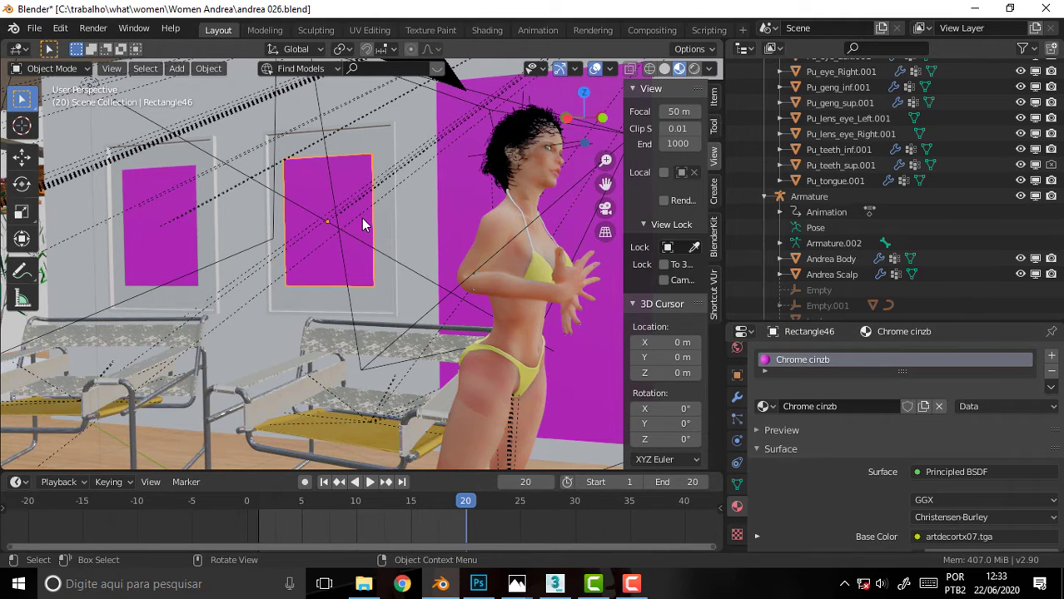
click(468, 200)
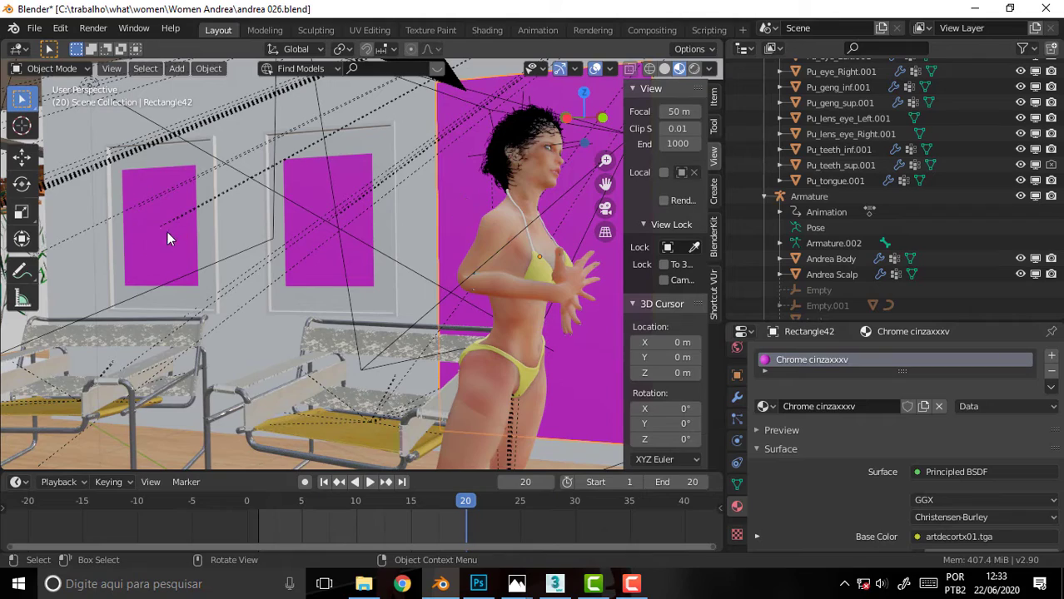
Orbit and pan the view across the chairs toward the pink panel beside the staircase.
mouse_move(201, 220)
middle_down()
mouse_move(283, 218)
mouse_move(510, 180)
mouse_move(574, 185)
middle_up()
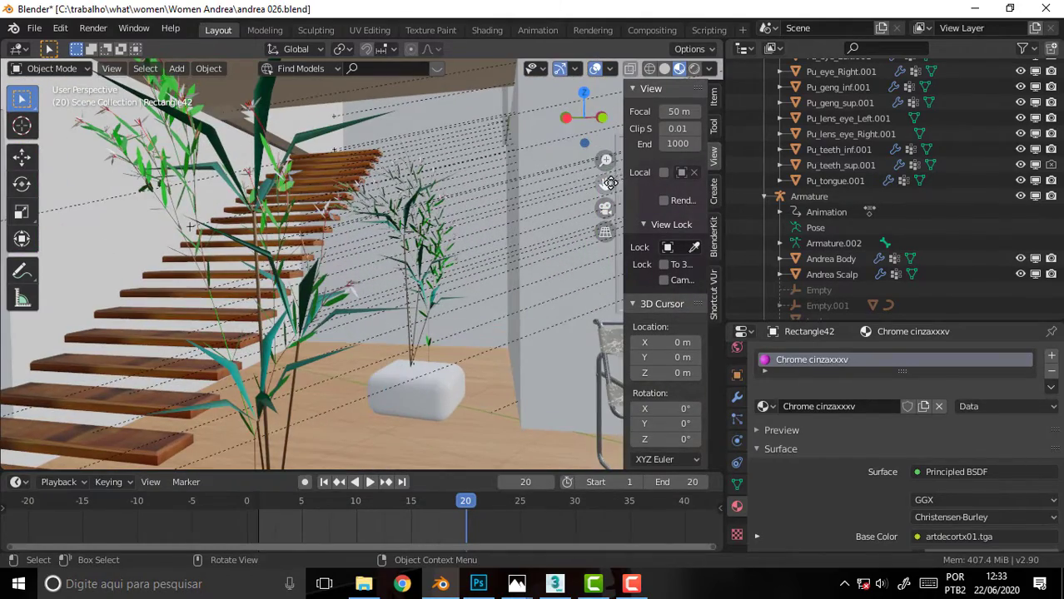
drag(607, 184, 605, 182)
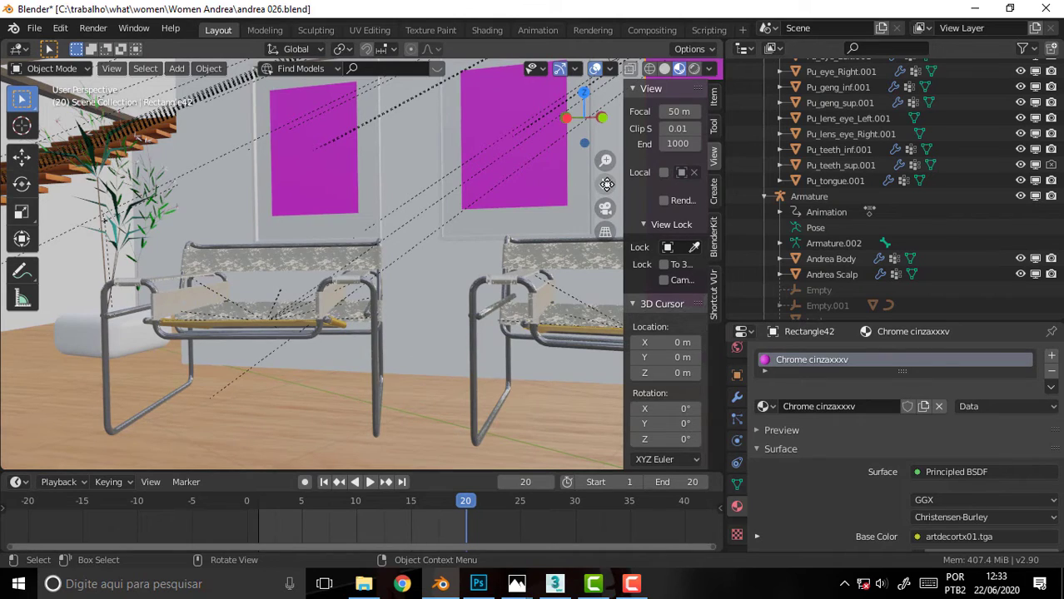
drag(606, 183, 606, 182)
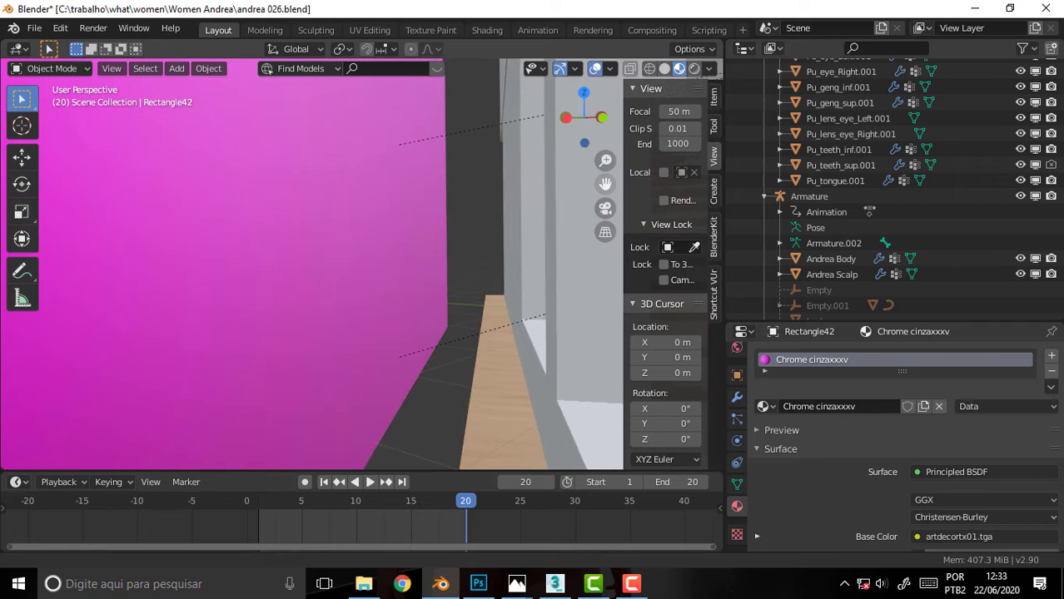
drag(606, 182, 505, 193)
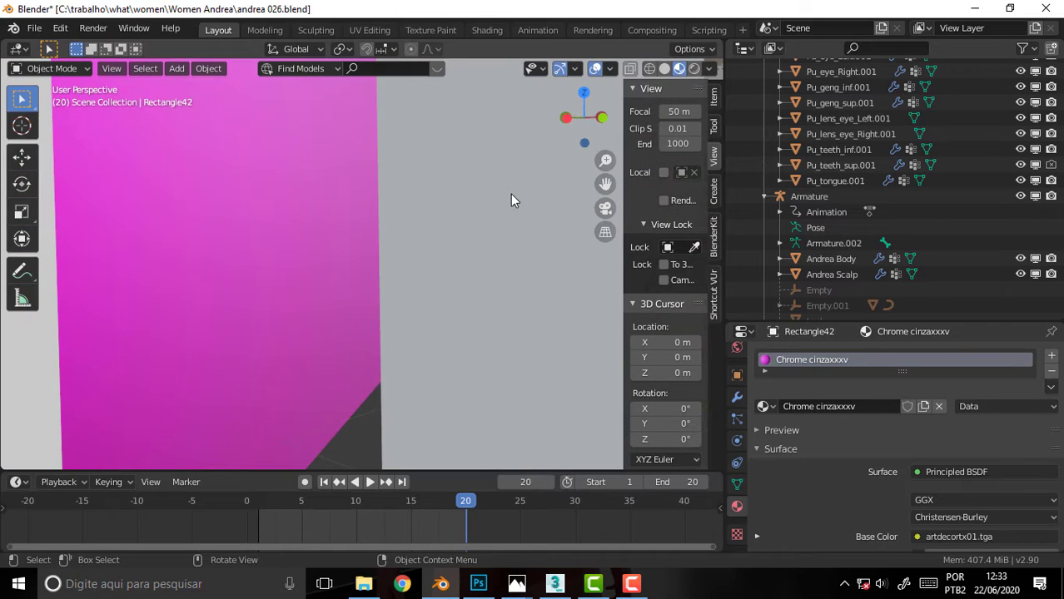
scroll(569, 190, down, 3)
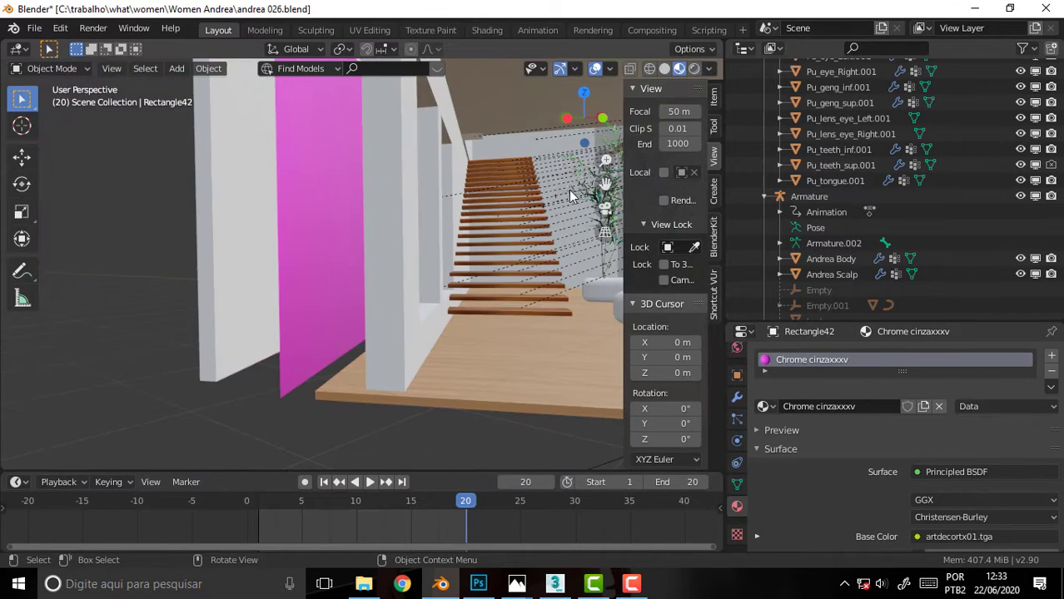
scroll(569, 190, up, 1)
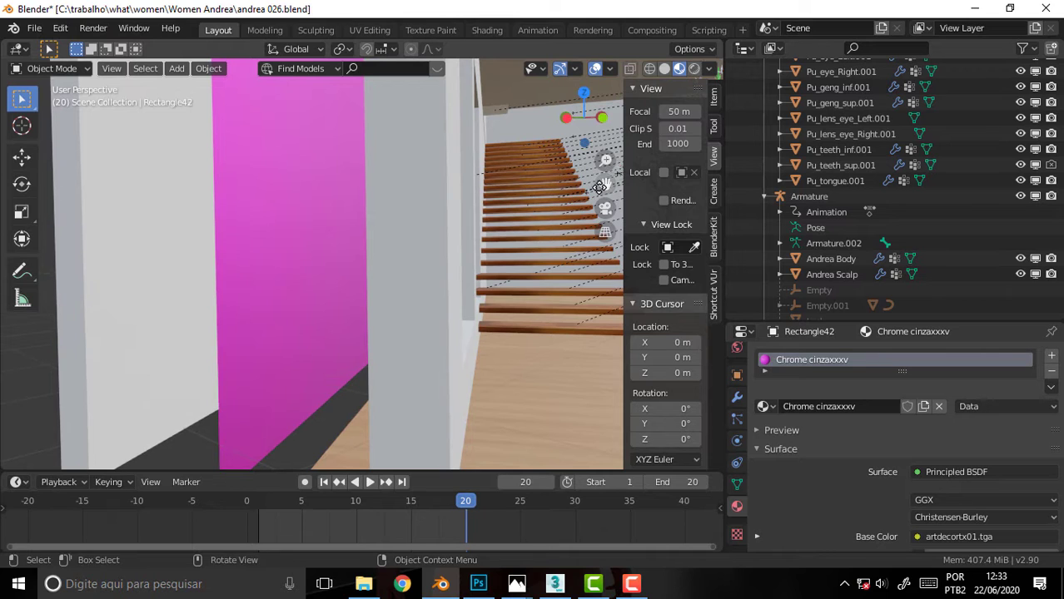
mouse_move(605, 182)
mouse_down()
mouse_move(578, 185)
mouse_move(573, 208)
mouse_move(658, 184)
mouse_move(212, 221)
mouse_up()
scroll(573, 208, down, 2)
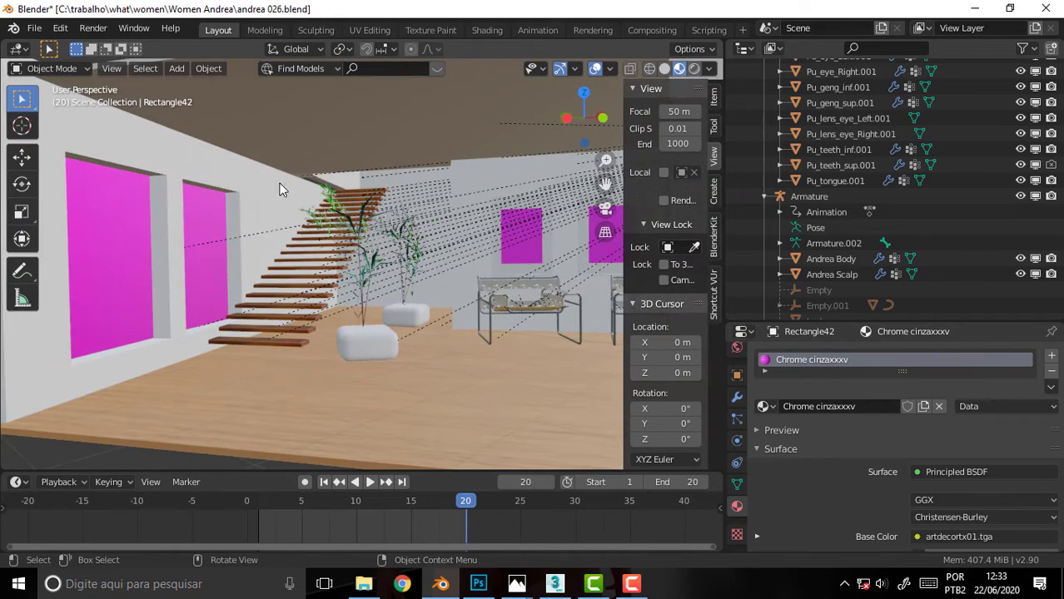
drag(605, 182, 287, 231)
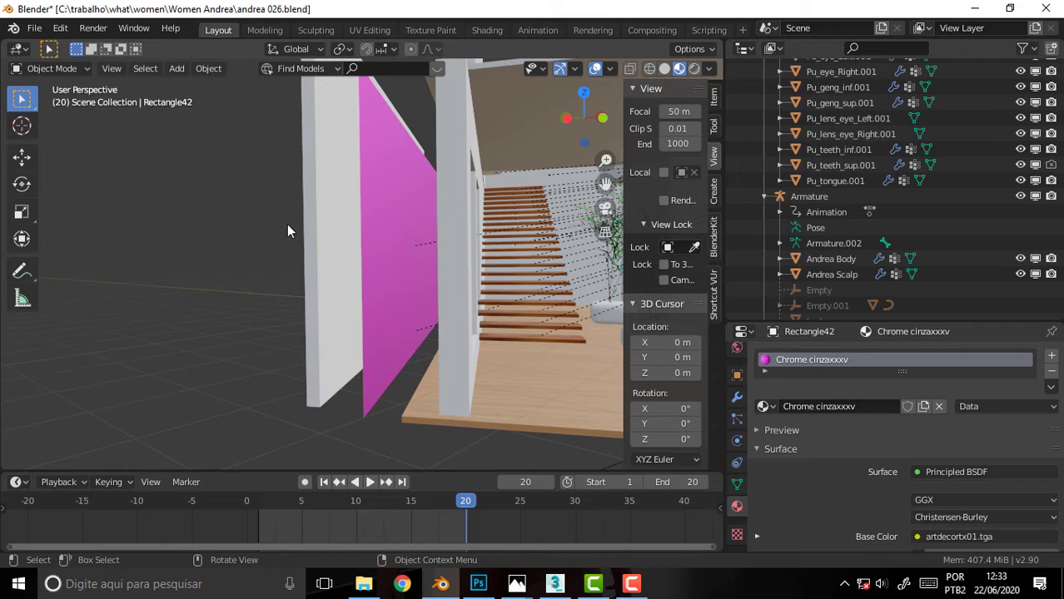
Select the pink panel Rectangle37 and orbit the room until the character stands before the stairs.
click(377, 216)
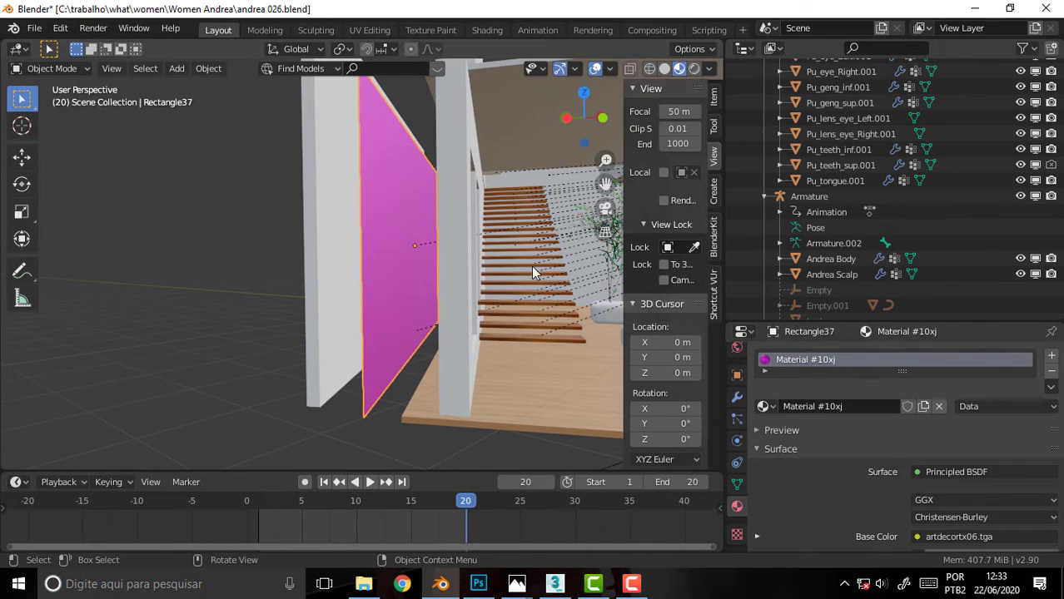
mouse_move(536, 222)
middle_down()
mouse_move(367, 241)
mouse_move(430, 232)
middle_up()
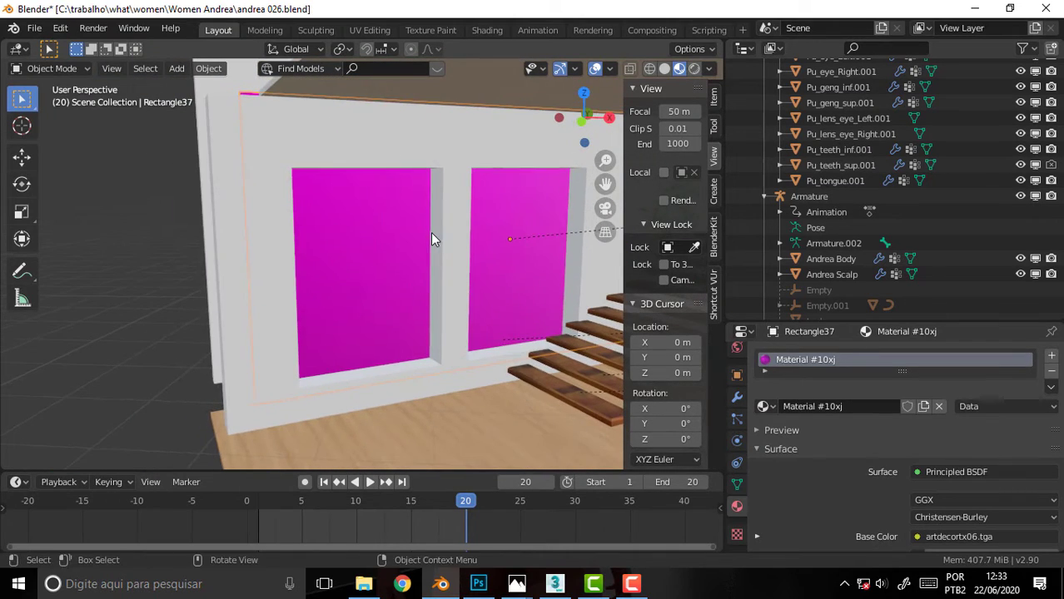
drag(606, 183, 546, 272)
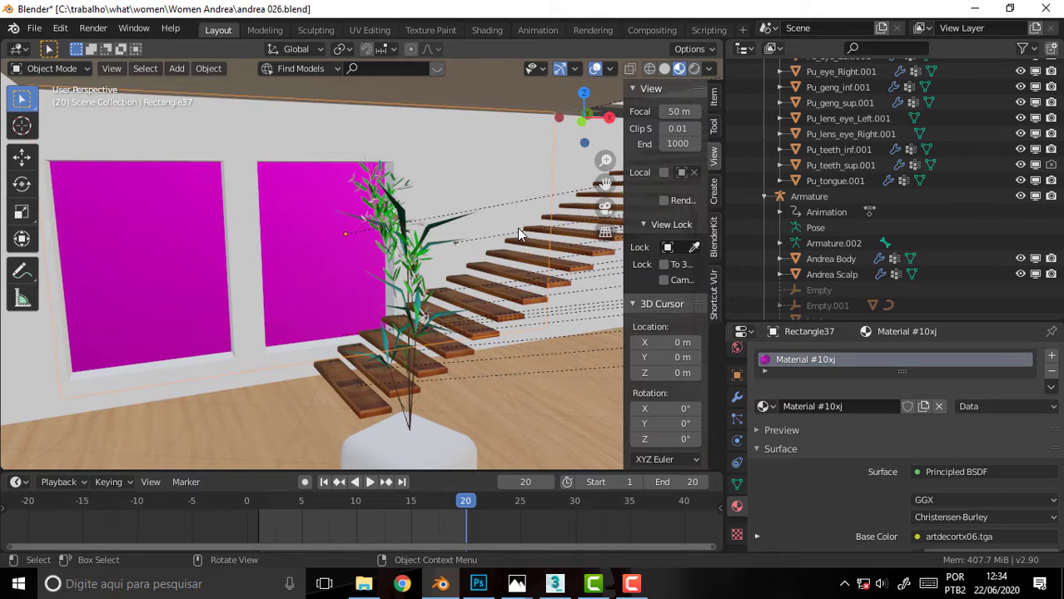
scroll(487, 254, down, 4)
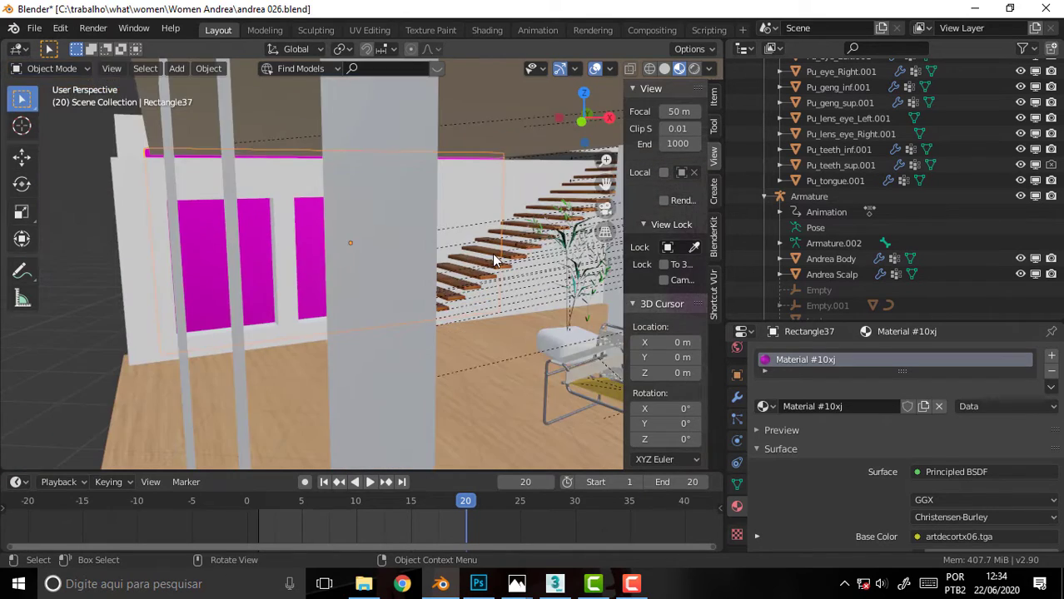
middle_drag(494, 260, 474, 213)
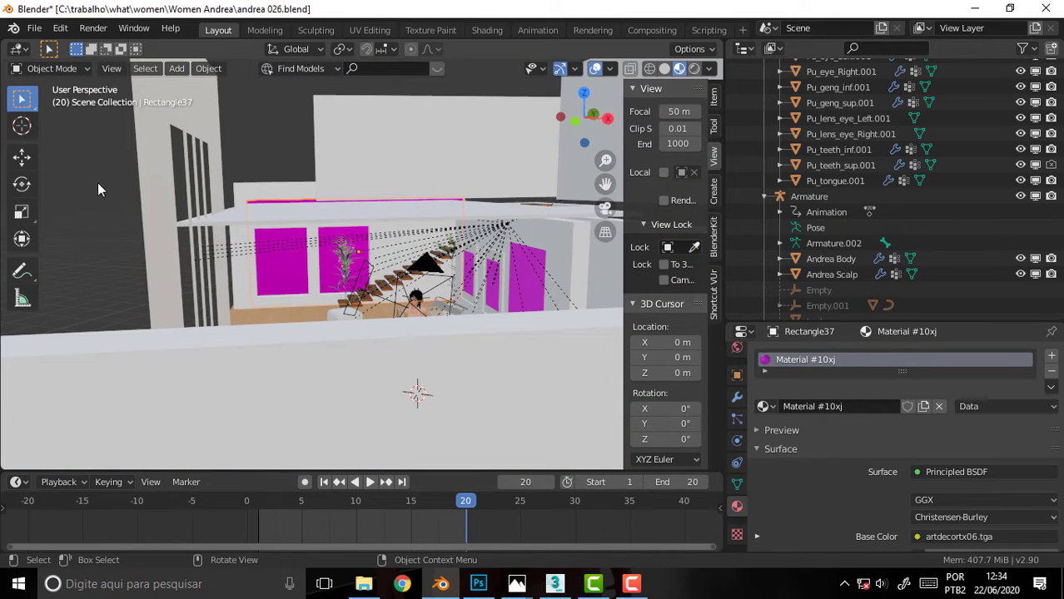
scroll(452, 254, up, 5)
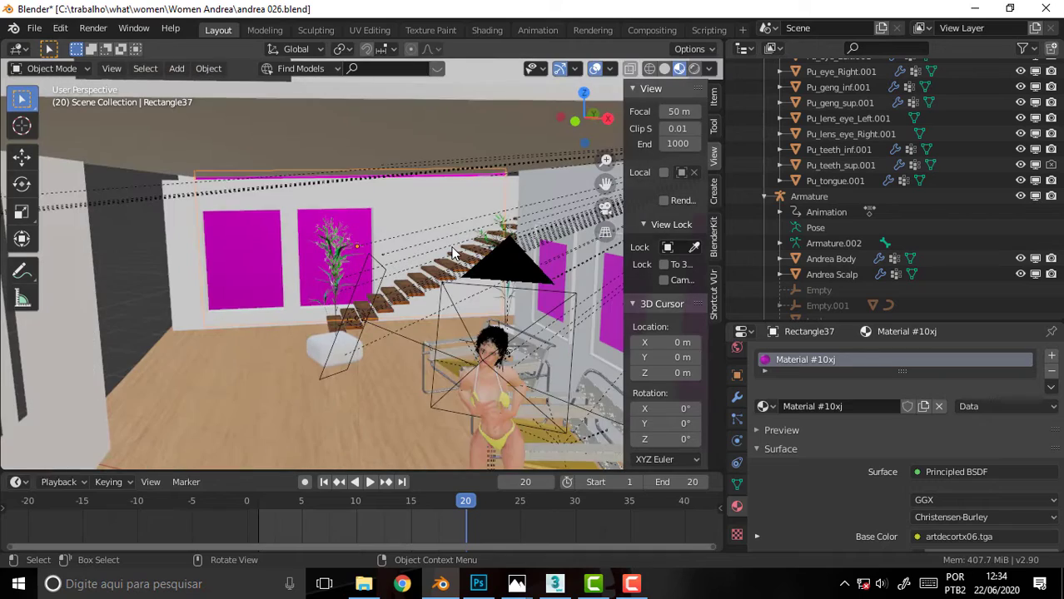
mouse_move(452, 254)
middle_down()
mouse_move(458, 240)
mouse_move(446, 238)
middle_up()
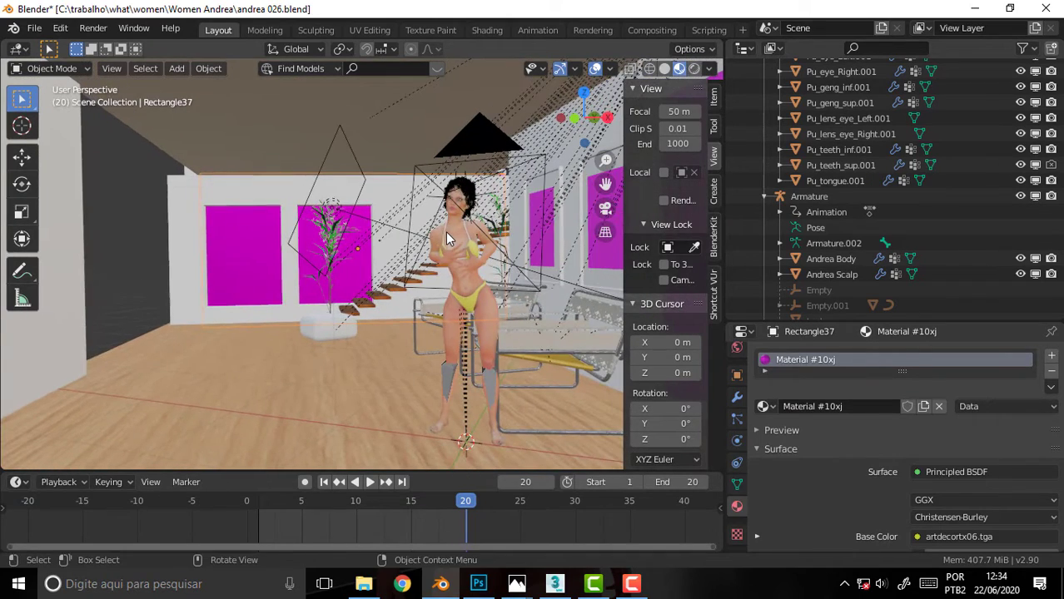
scroll(453, 254, up, 3)
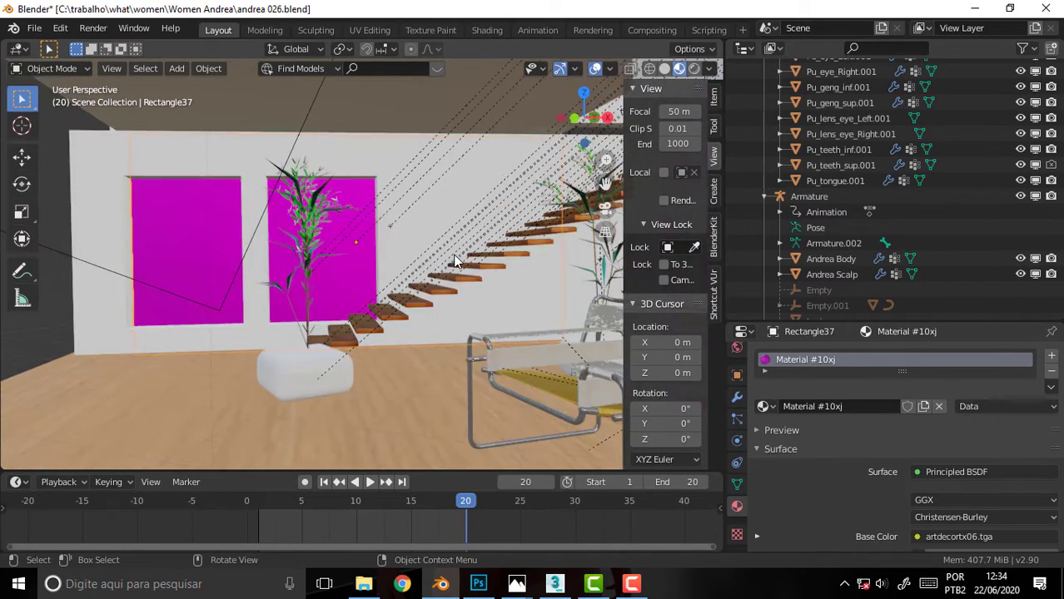
scroll(476, 259, down, 3)
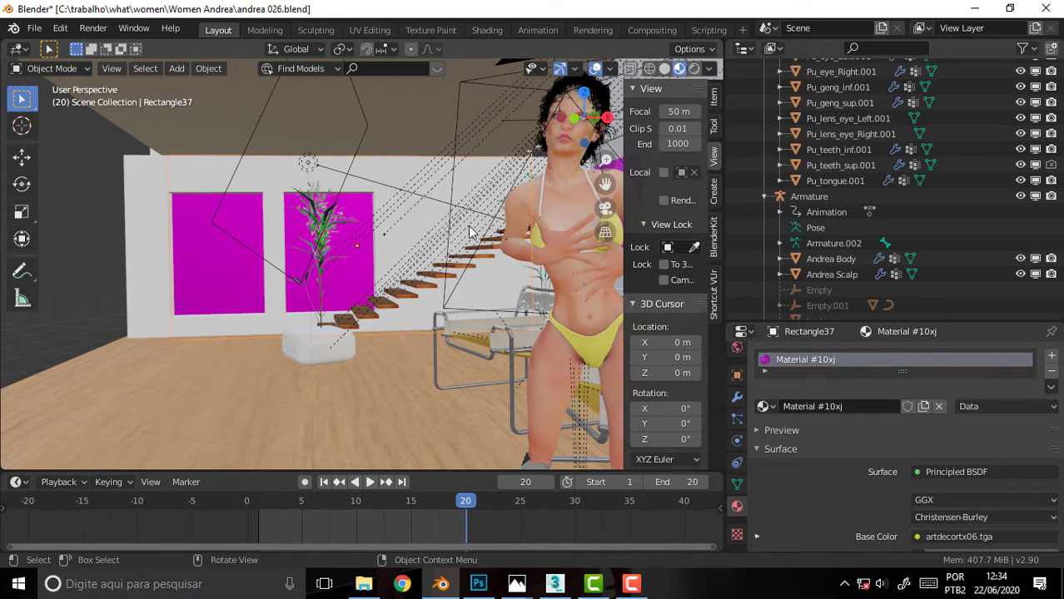
middle_drag(469, 231, 459, 239)
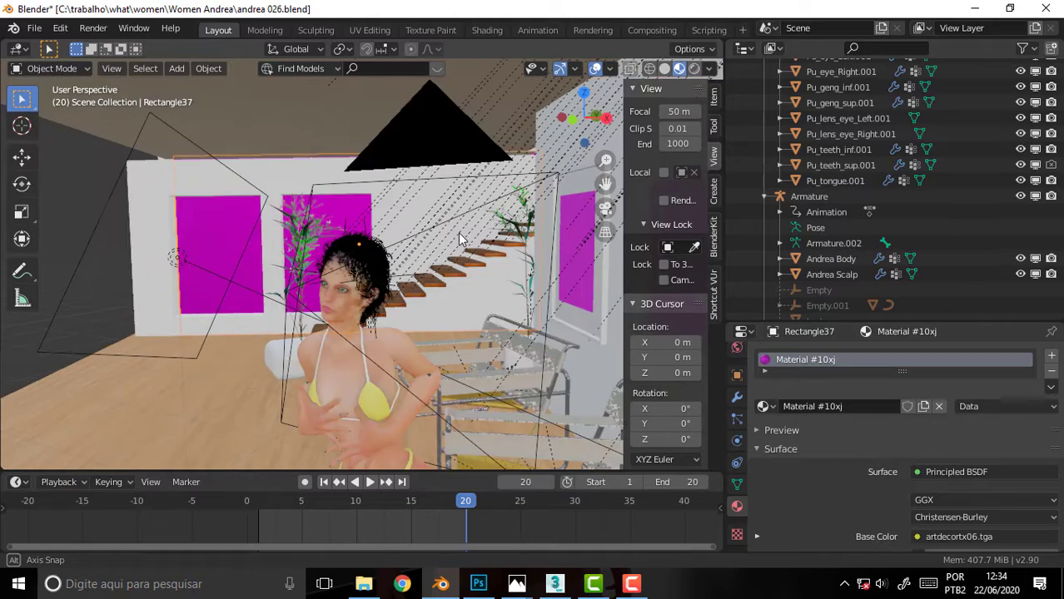
Orbit and zoom to frame the magenta wall panels, chairs and figure.
scroll(459, 239, down, 5)
mouse_move(459, 239)
middle_down()
mouse_move(485, 284)
mouse_move(486, 266)
middle_up()
scroll(487, 283, up, 3)
scroll(486, 267, up, 2)
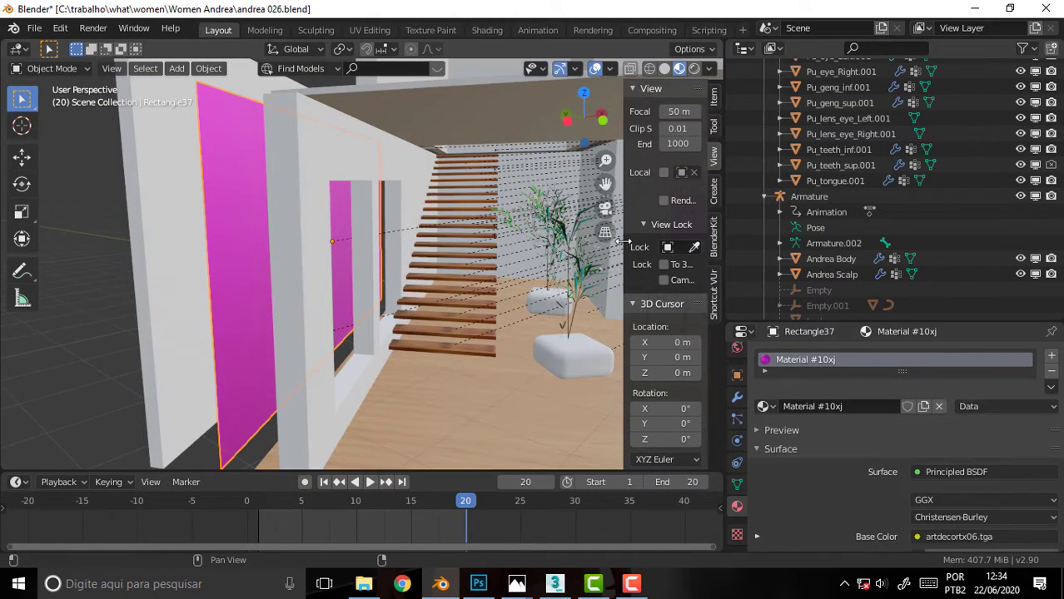
middle_drag(621, 242, 560, 277)
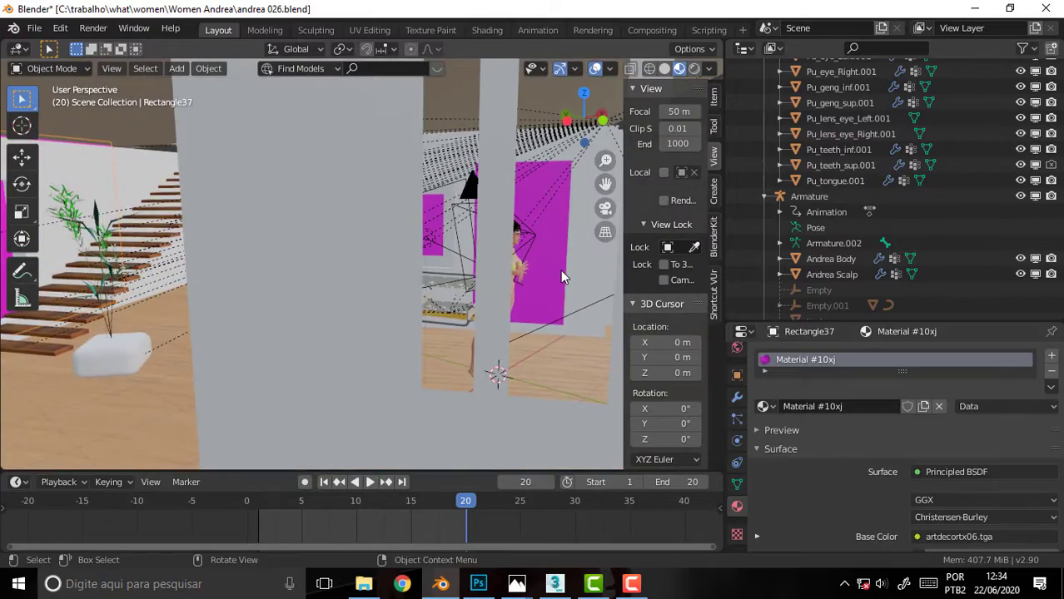
scroll(560, 271, up, 3)
middle_drag(550, 252, 560, 249)
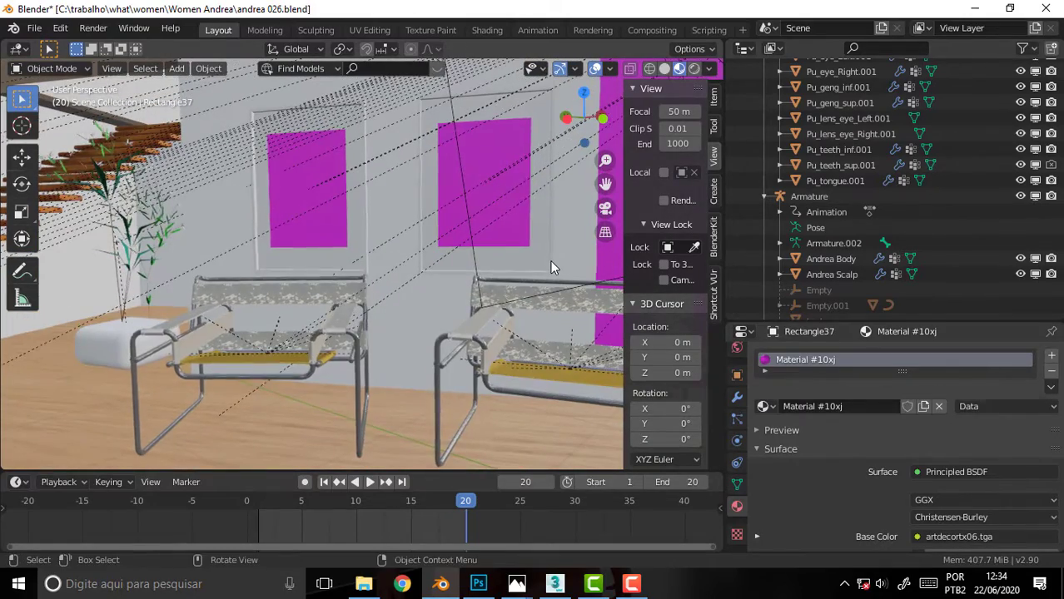
drag(605, 183, 516, 233)
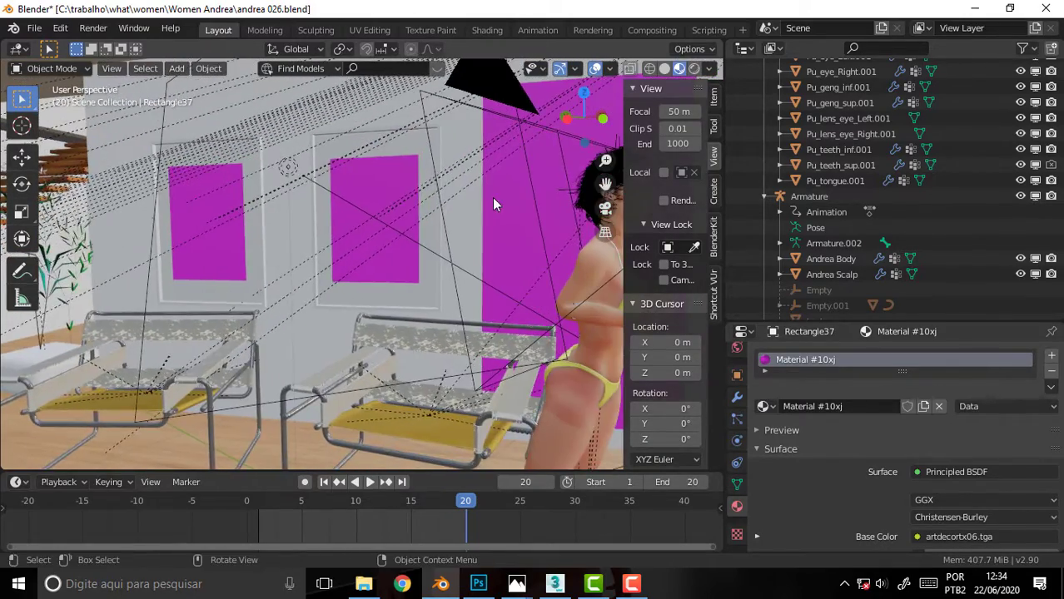
scroll(492, 199, down, 3)
scroll(491, 203, up, 3)
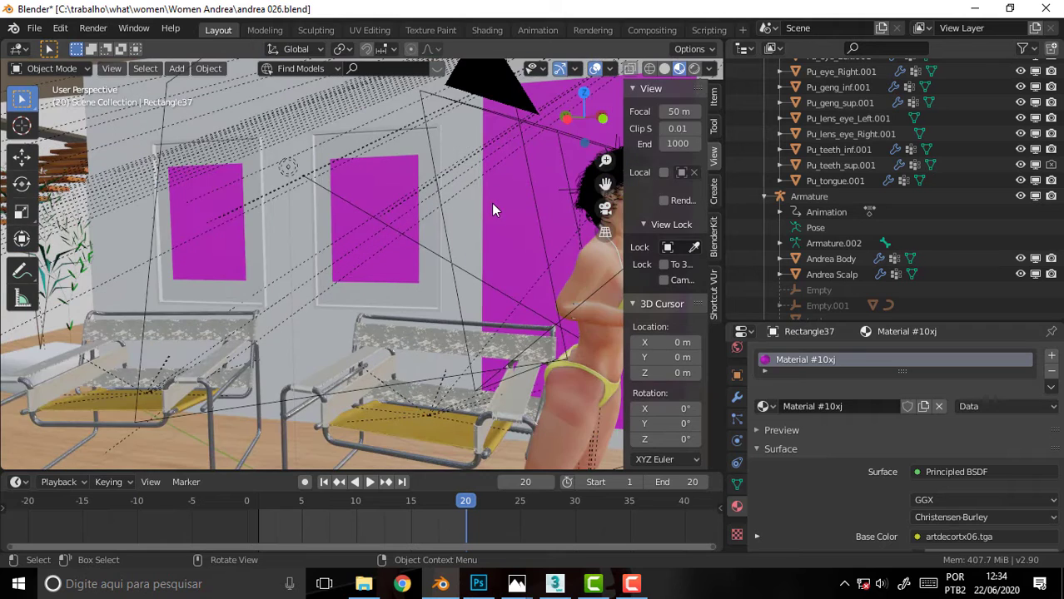
Select both the right and left magenta wall panels, then switch to Photoshop.
click(377, 185)
shift+click(205, 192)
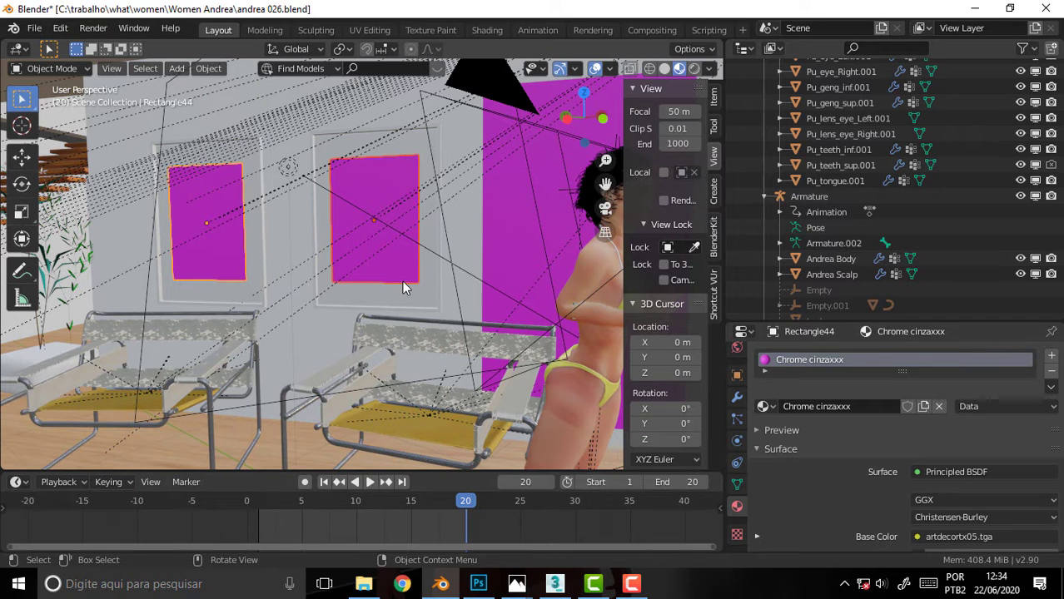
click(478, 584)
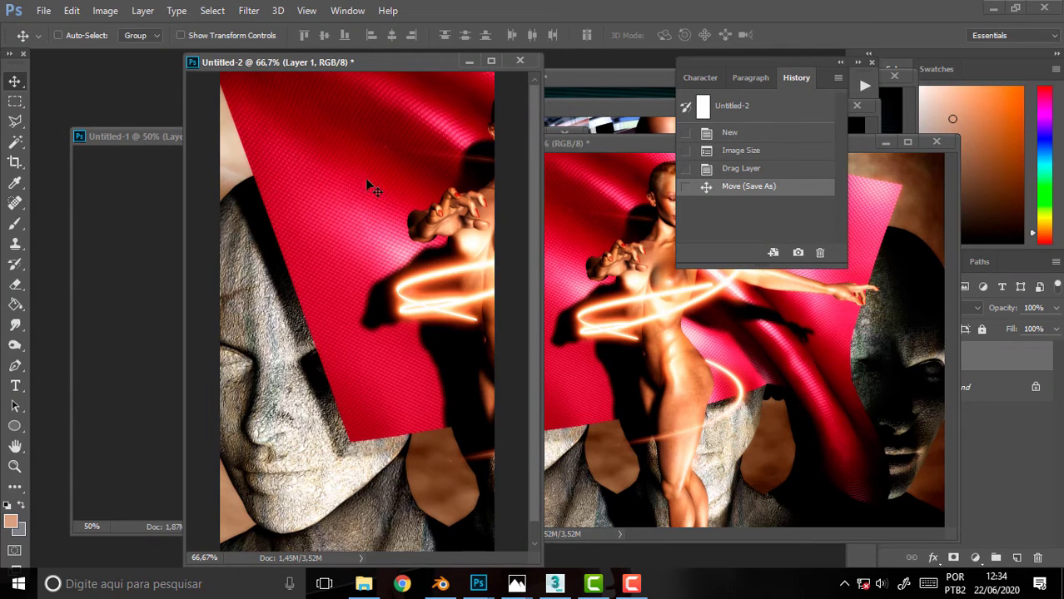
Move Untitled-2 aside and close the andrea034.jpg photo.
drag(352, 62, 401, 219)
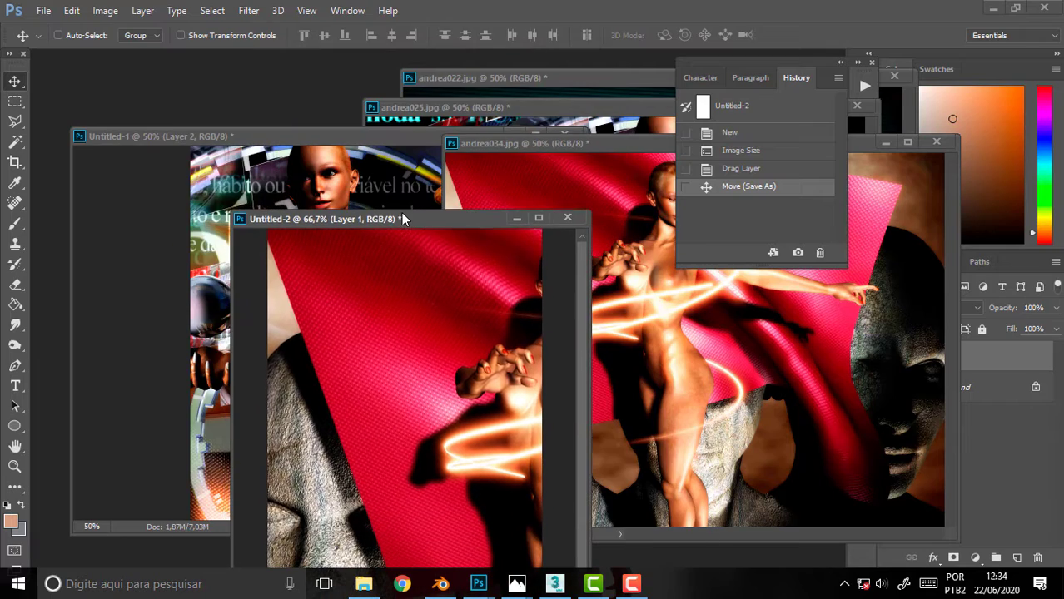
drag(442, 215, 420, 156)
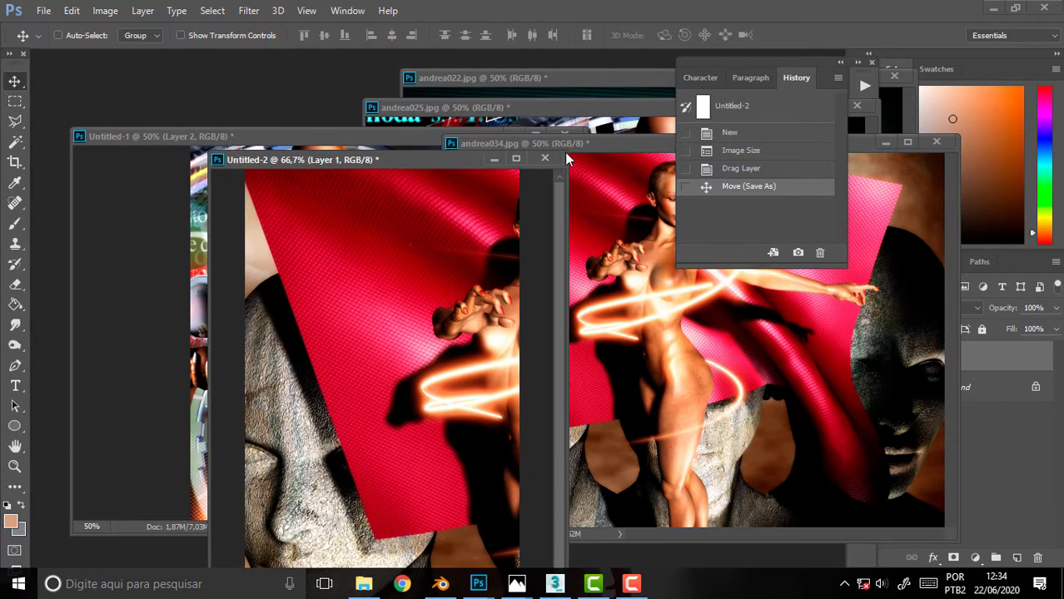
mouse_move(600, 141)
mouse_down()
mouse_move(460, 134)
mouse_move(551, 143)
mouse_up()
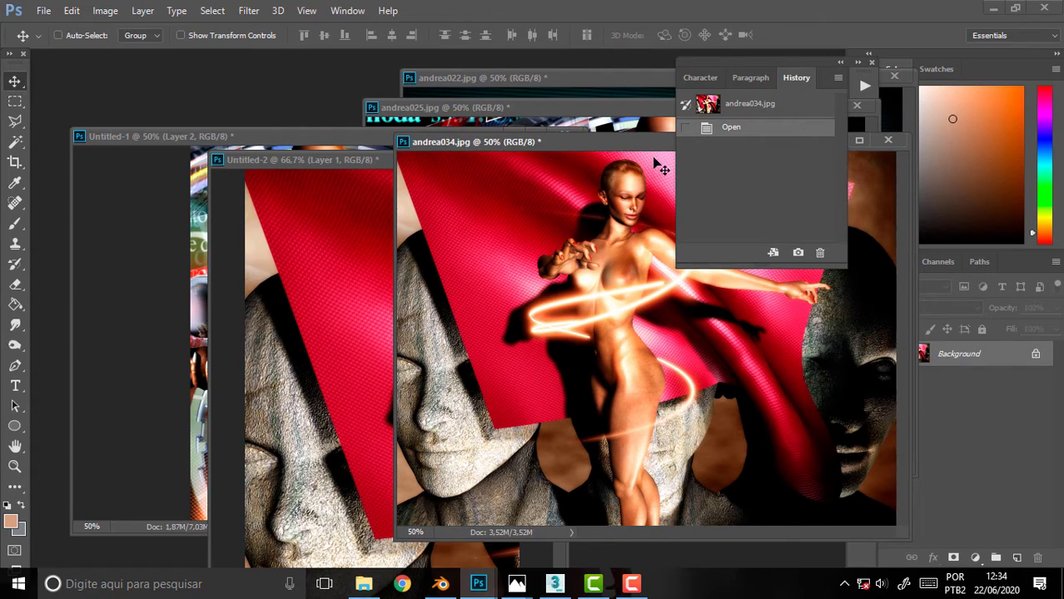
drag(639, 147, 441, 346)
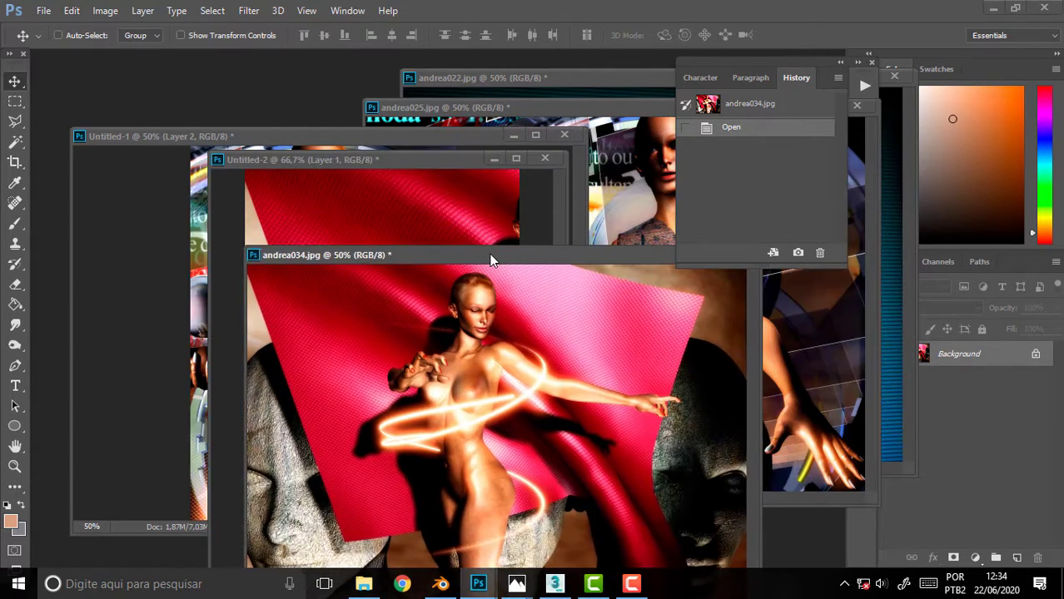
click(682, 328)
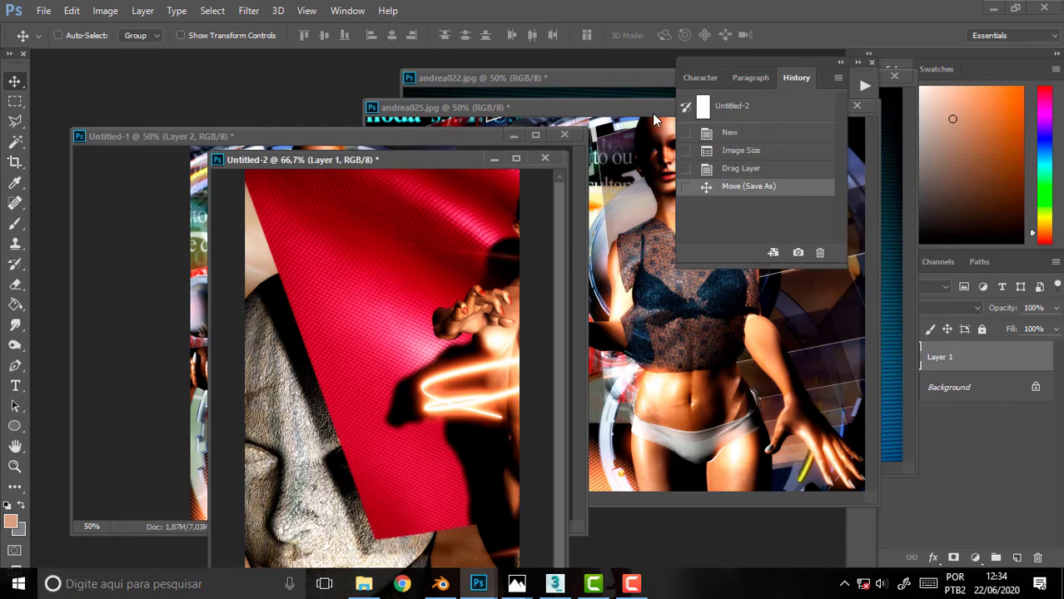
Close the andrea025.jpg and andrea022.jpg photos.
mouse_move(652, 111)
mouse_down()
mouse_move(465, 239)
mouse_move(439, 302)
mouse_up()
click(652, 265)
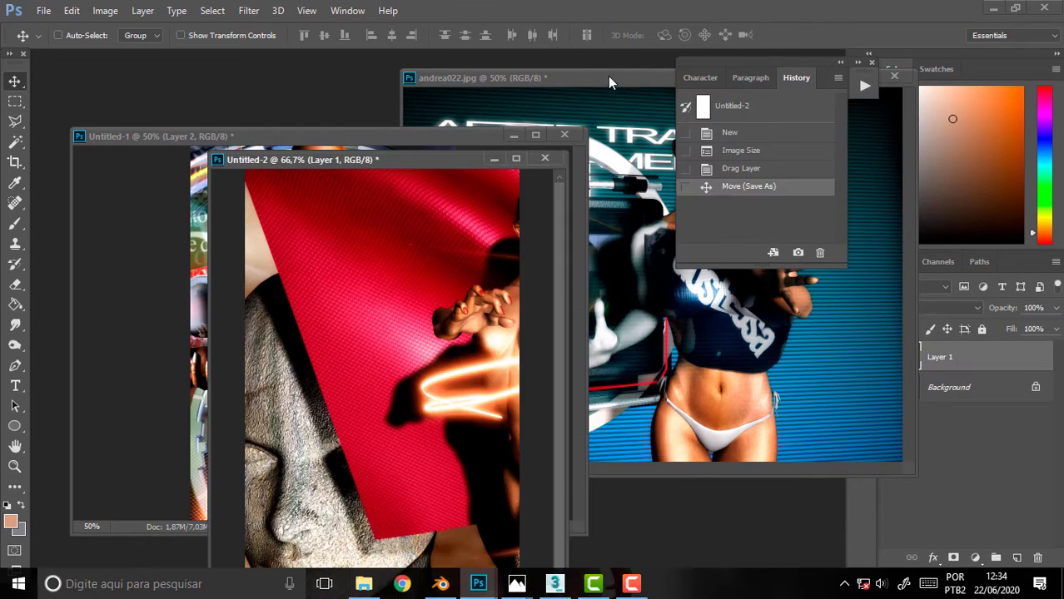
drag(608, 75, 413, 275)
click(698, 277)
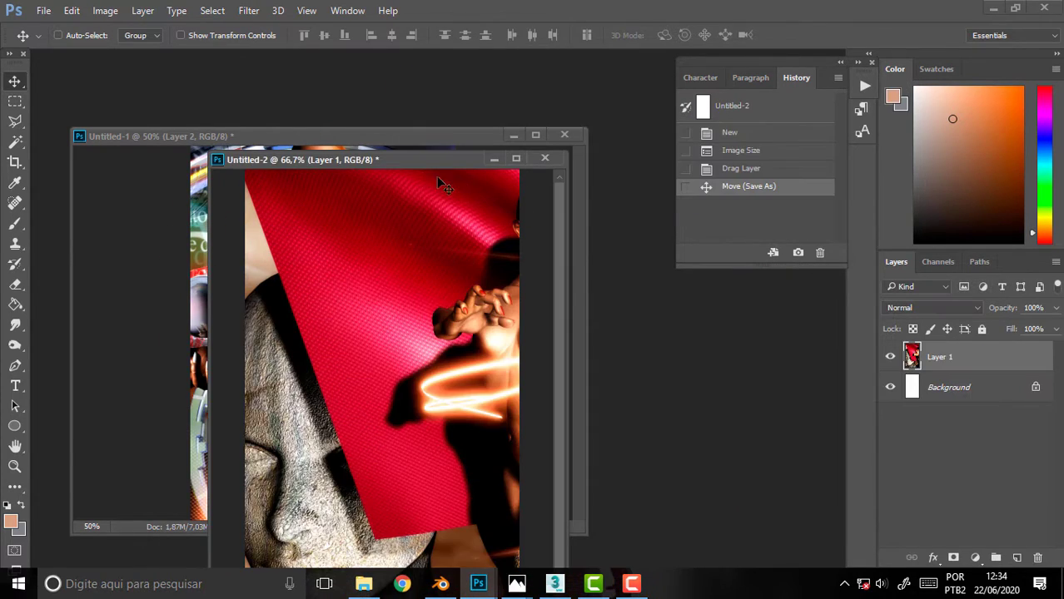
Rearrange the Untitled-1 and Untitled-2 windows, leaving Untitled-2 in front.
drag(402, 165, 625, 76)
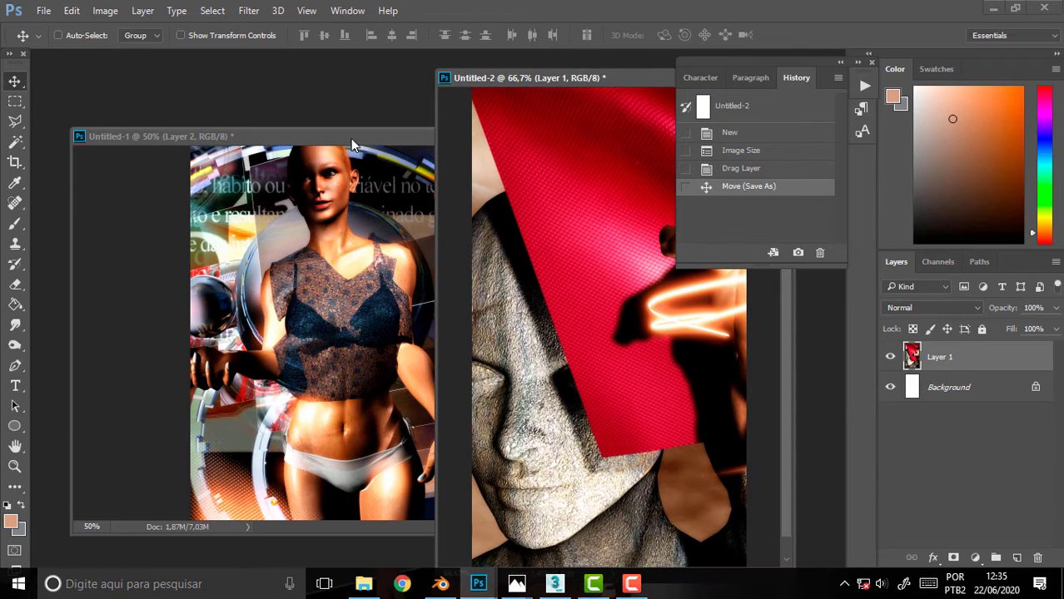
drag(351, 140, 319, 95)
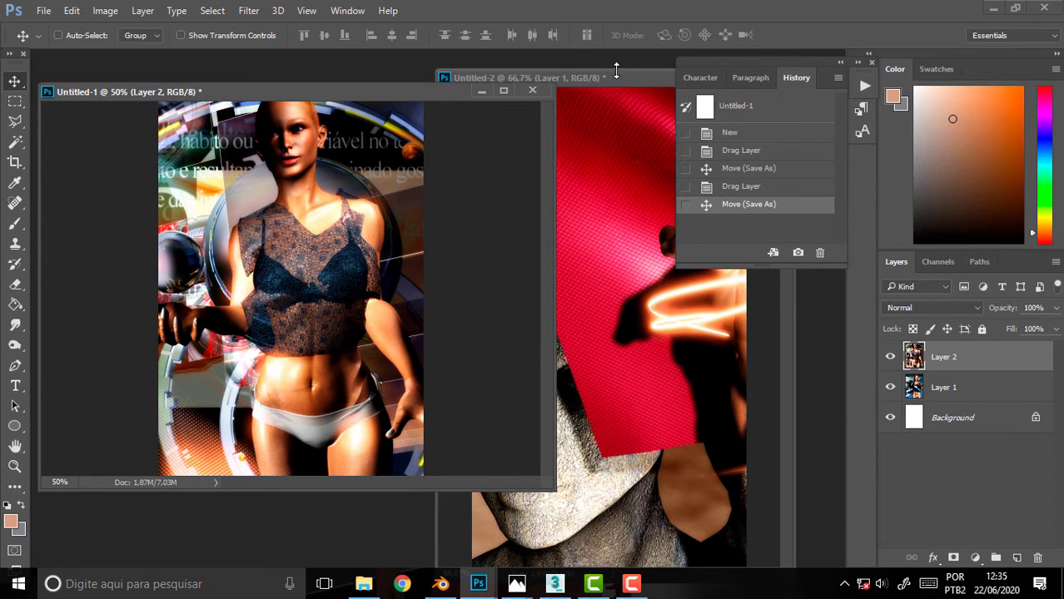
drag(588, 78, 553, 69)
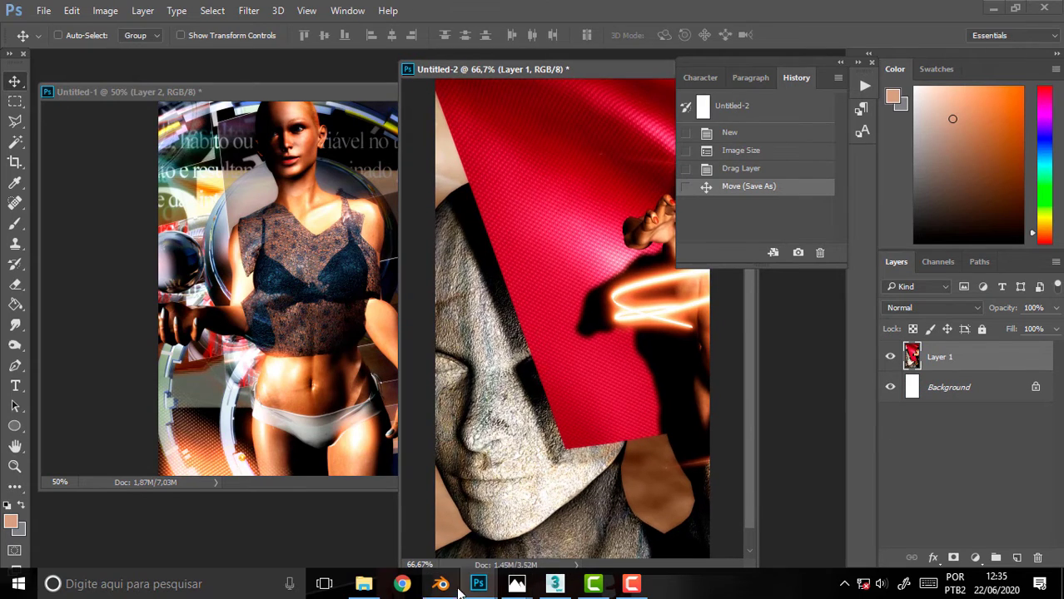
Back in Blender, keep only Rectangle44 selected and view its artdecortx05.tga node in the Shading workspace.
mouse_move(440, 583)
click(418, 523)
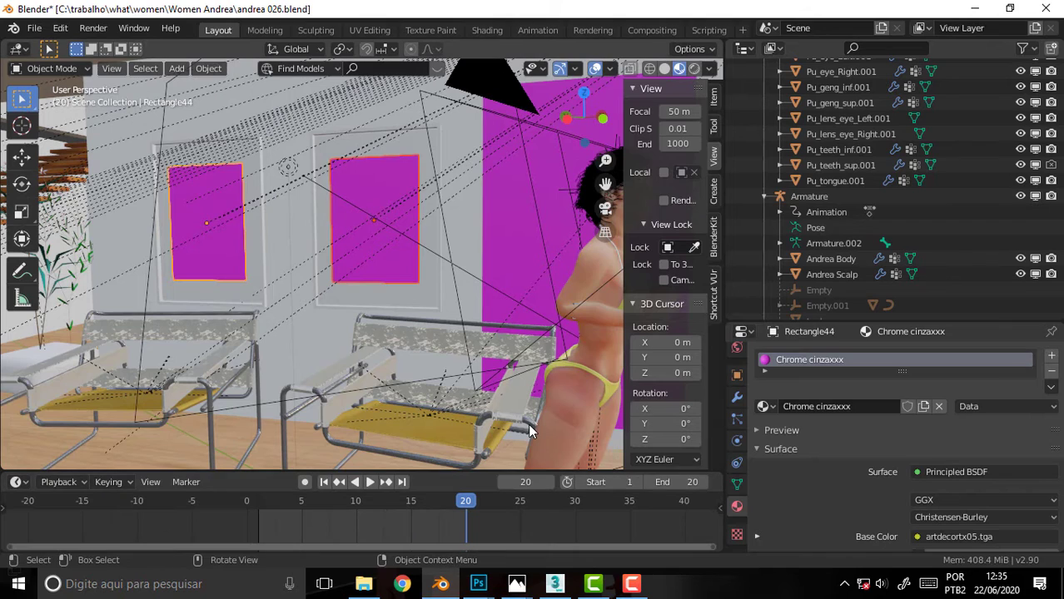
middle_drag(491, 265, 492, 266)
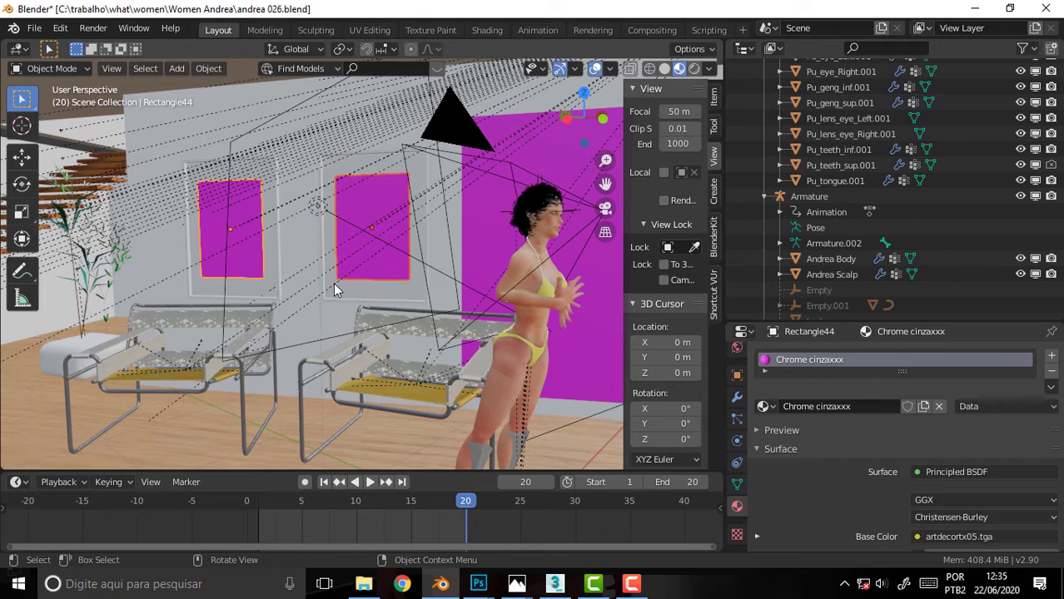
click(256, 273)
click(487, 31)
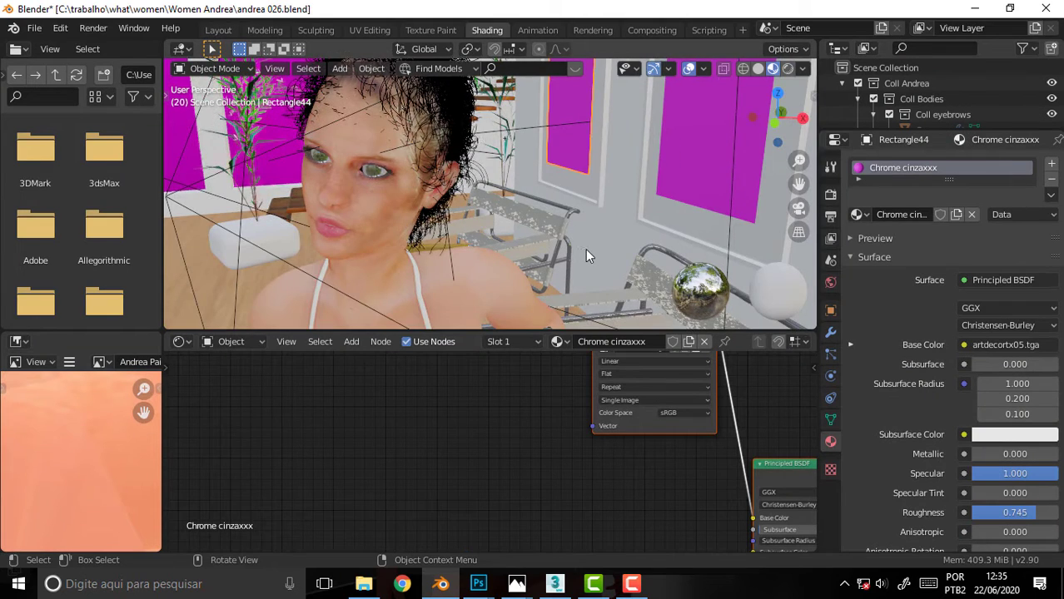
mouse_move(516, 390)
middle_down()
mouse_move(423, 522)
mouse_move(385, 490)
middle_up()
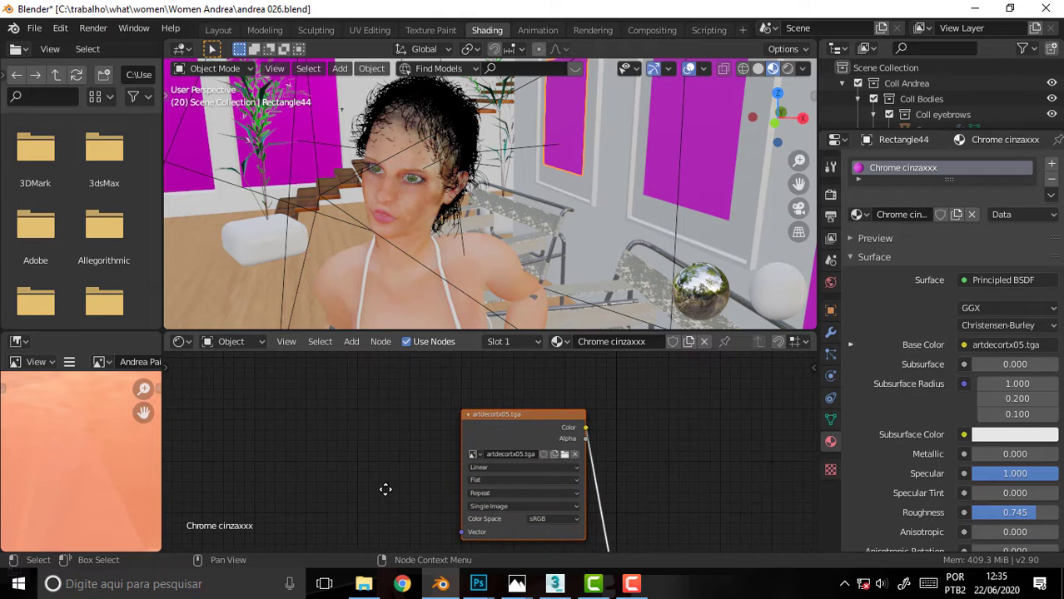
mouse_move(593, 200)
middle_down()
mouse_move(599, 182)
mouse_move(604, 198)
mouse_move(678, 192)
middle_up()
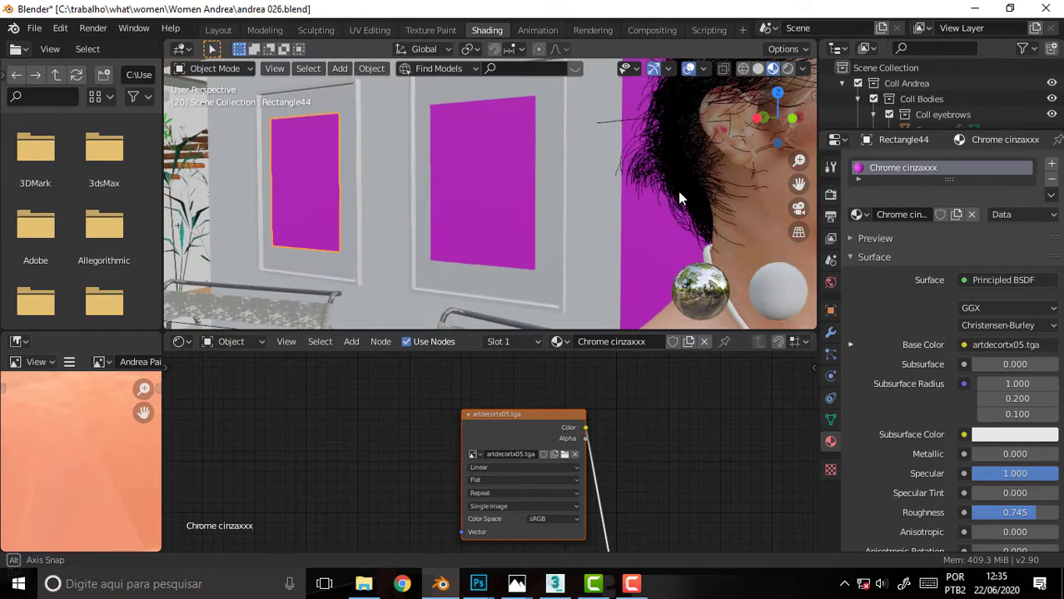
scroll(630, 449, up, 3)
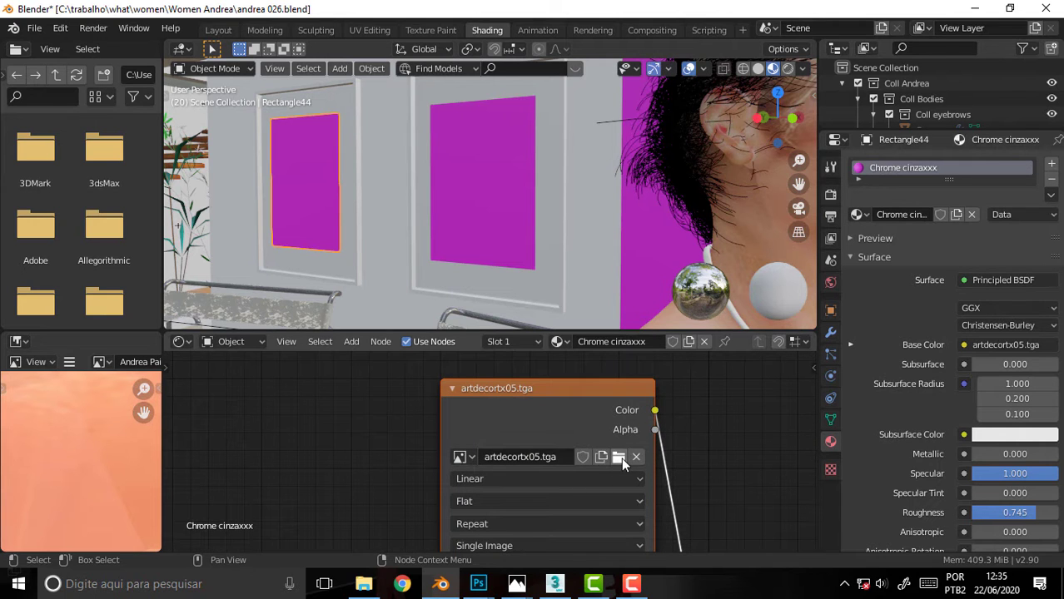
click(620, 458)
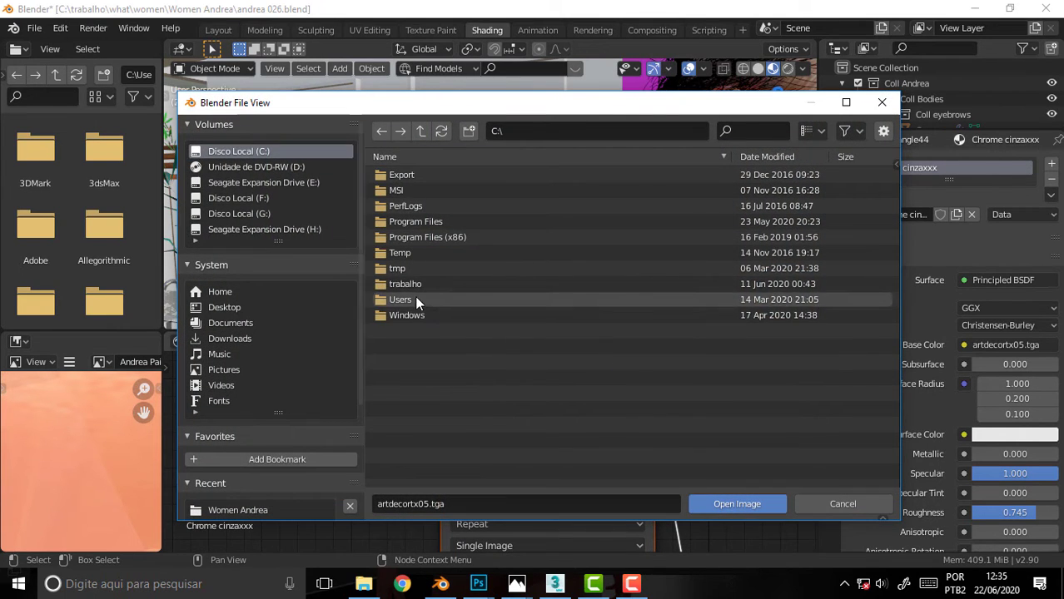
double_click(406, 283)
double_click(406, 268)
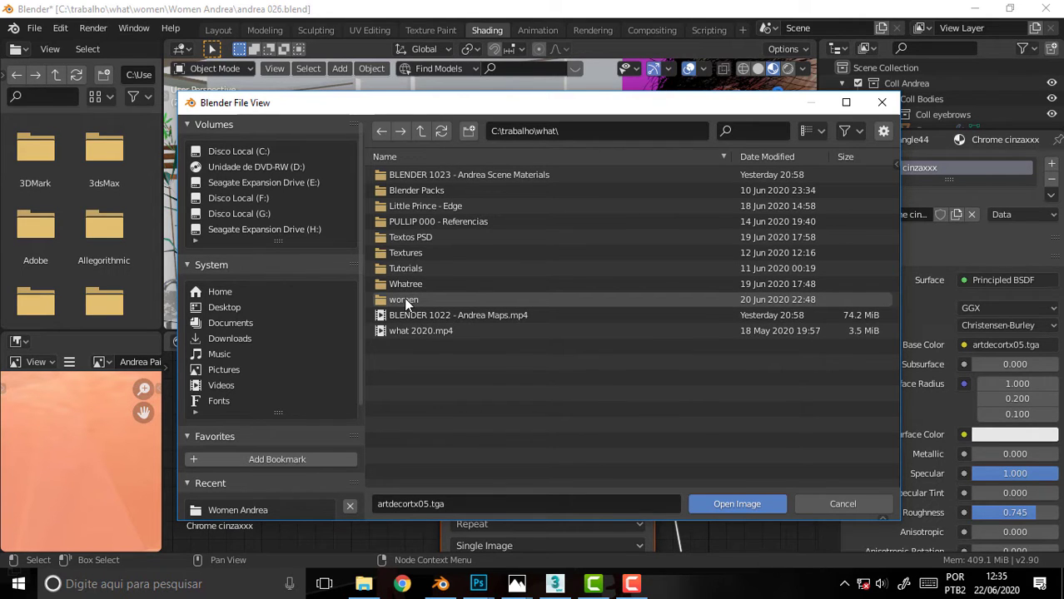
double_click(410, 300)
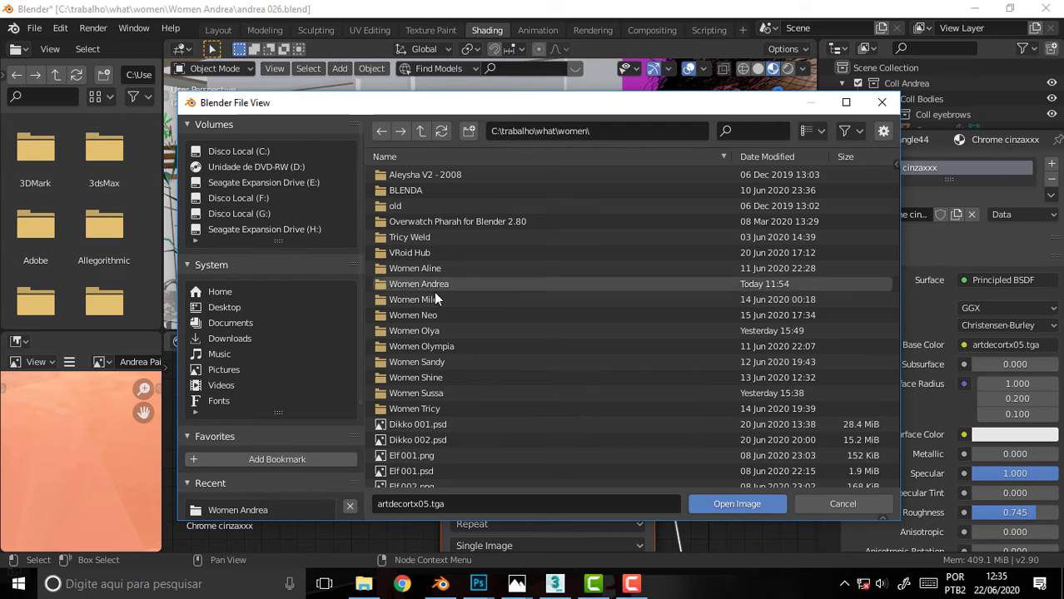
double_click(421, 284)
scroll(515, 282, down, 3)
scroll(535, 282, down, 3)
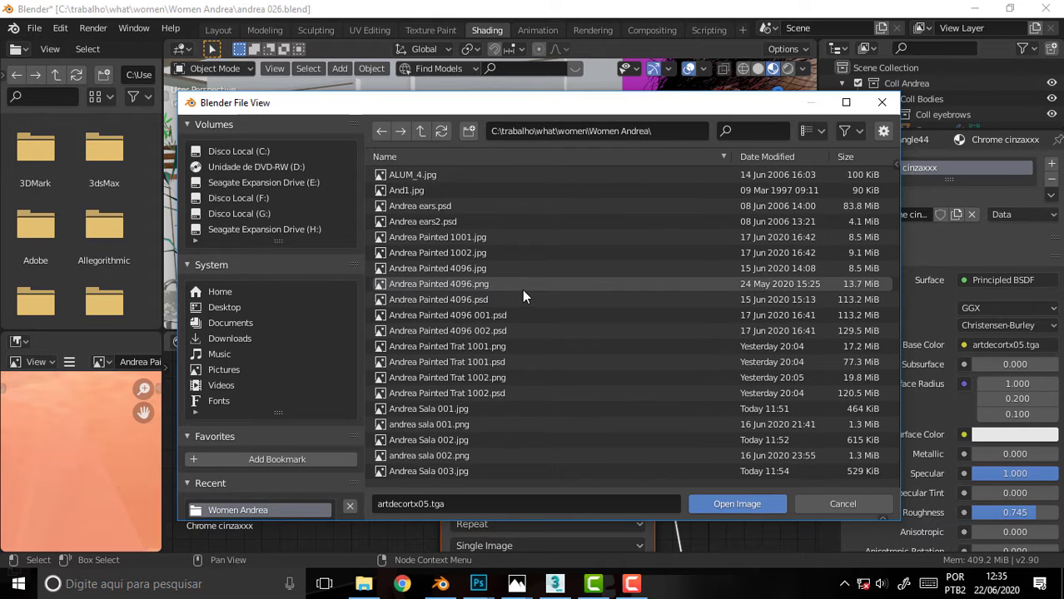
scroll(517, 293, down, 3)
scroll(513, 296, down, 3)
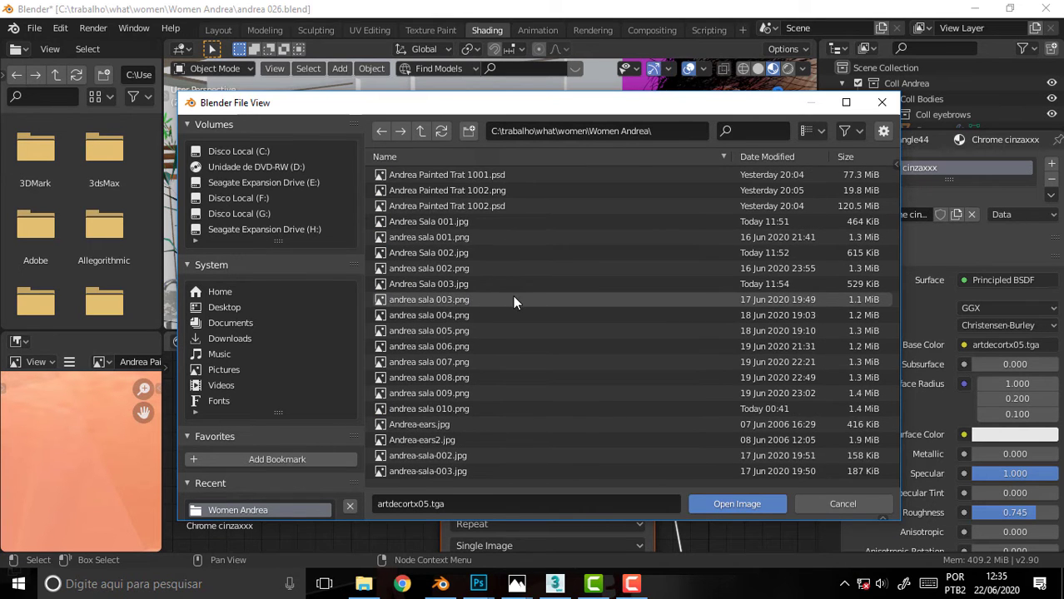
click(418, 257)
click(743, 502)
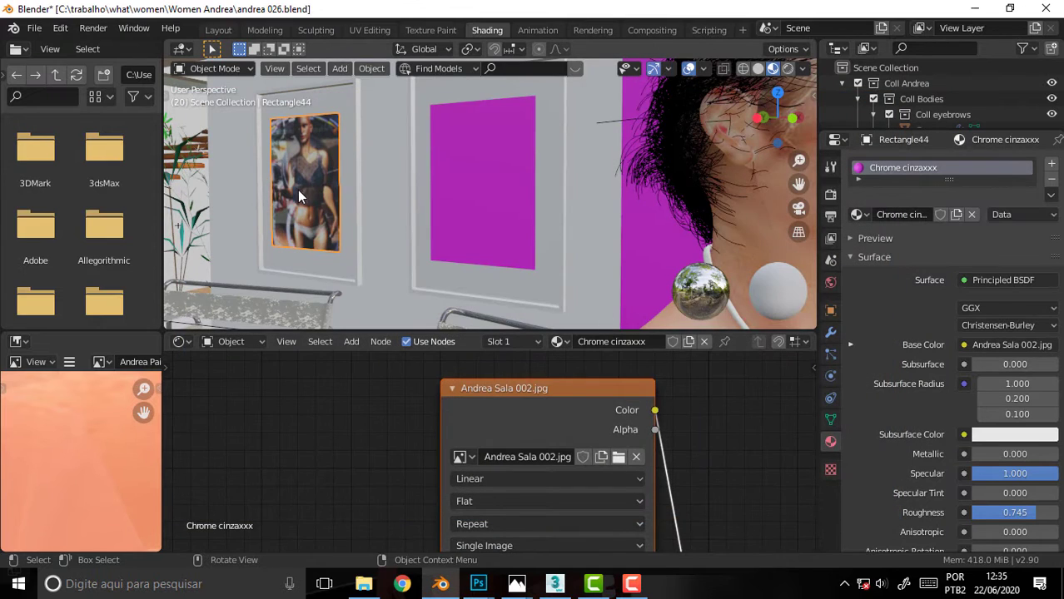
click(486, 172)
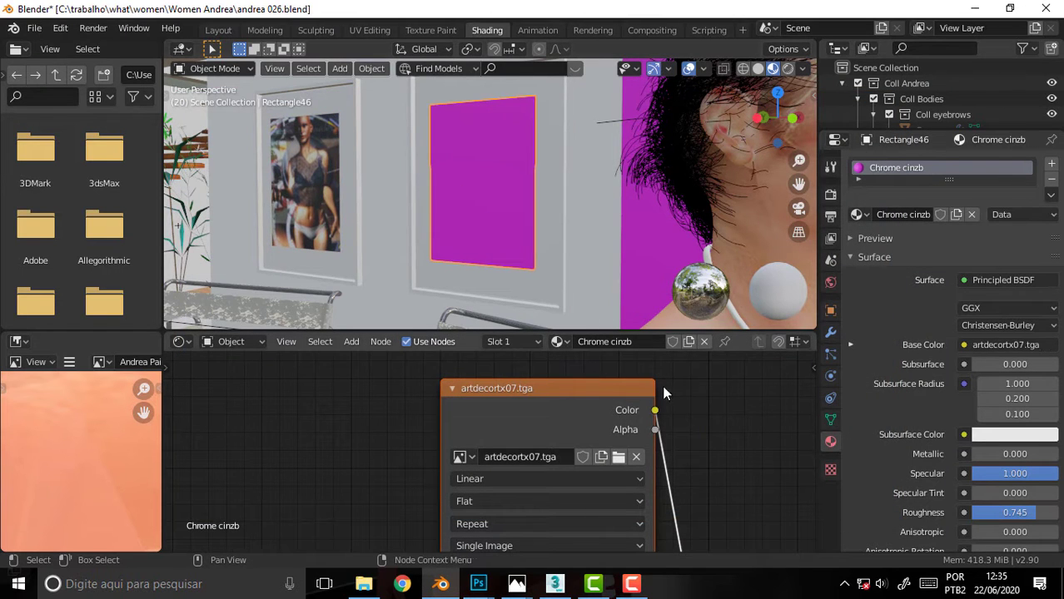
click(617, 457)
click(398, 285)
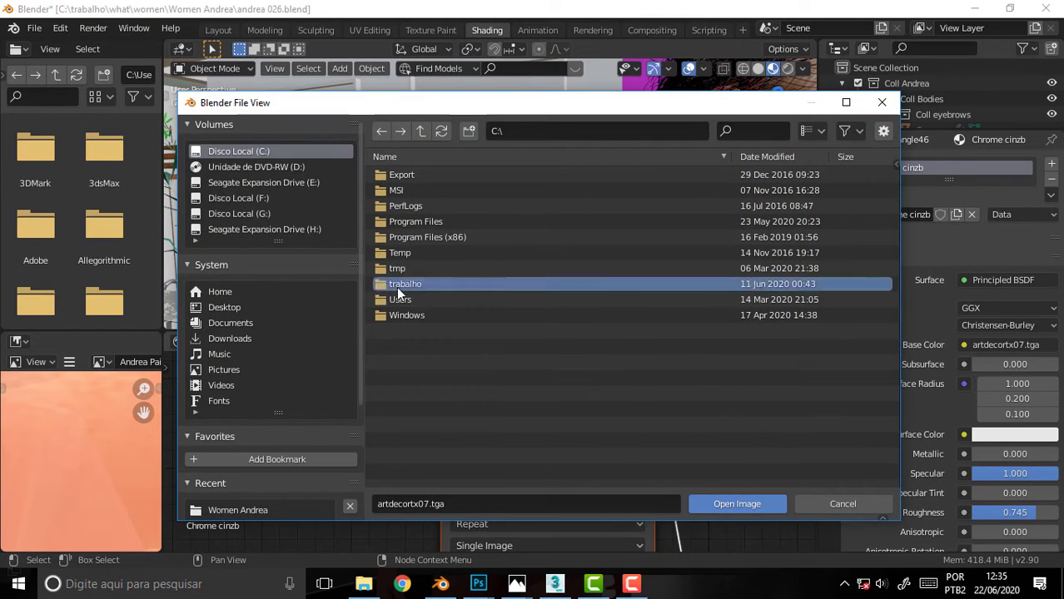
double_click(396, 286)
double_click(399, 268)
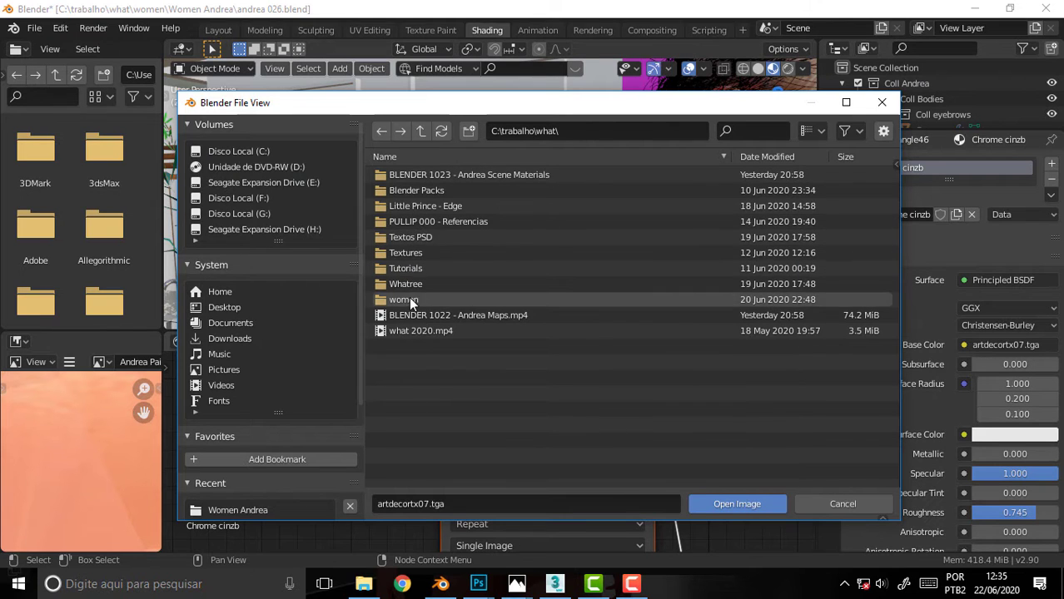
double_click(409, 299)
double_click(421, 283)
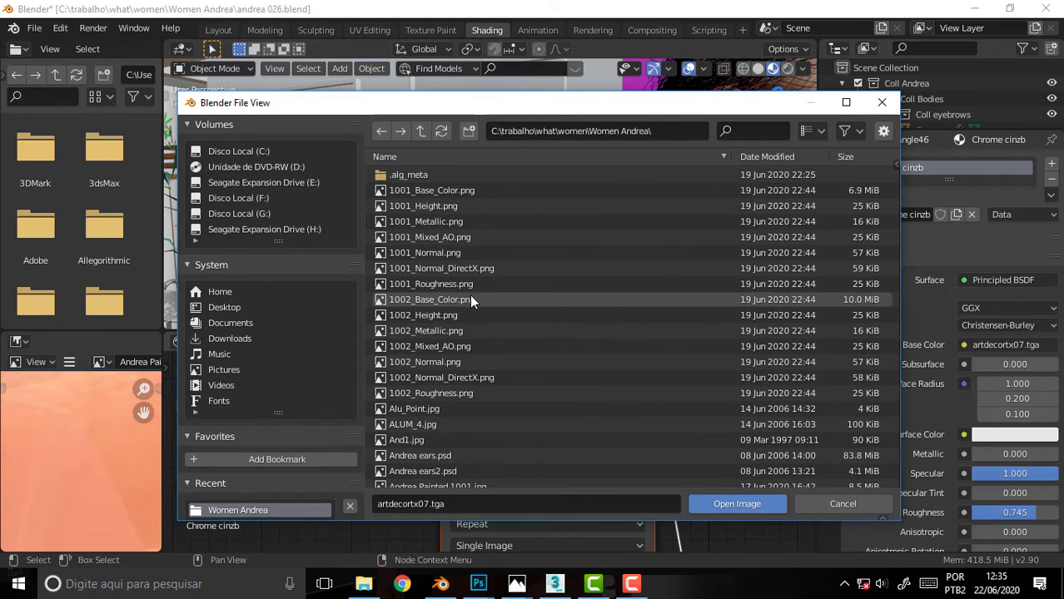
scroll(490, 368, down, 3)
scroll(491, 368, down, 2)
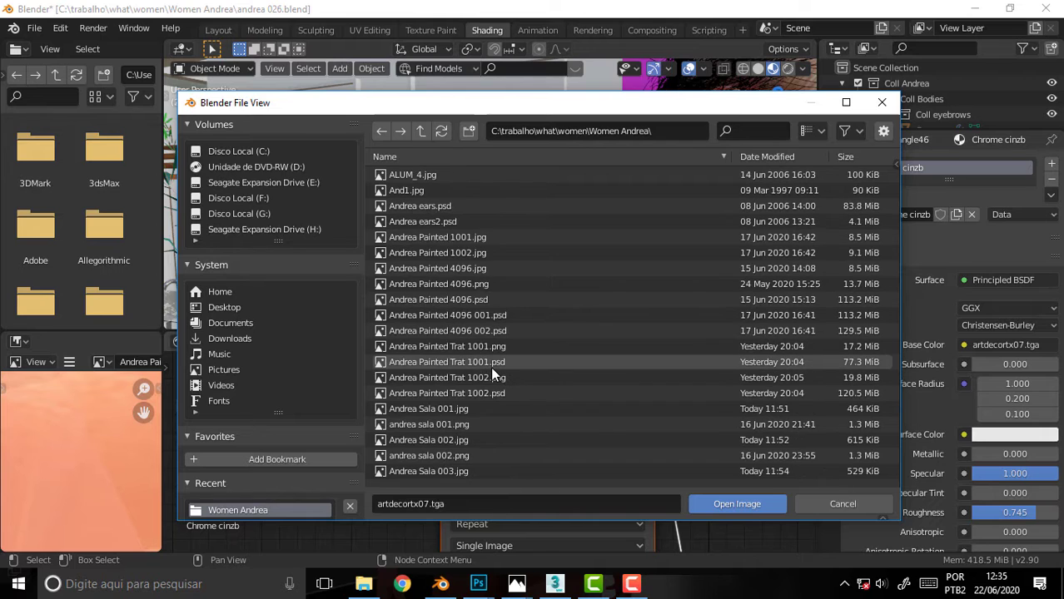
click(460, 408)
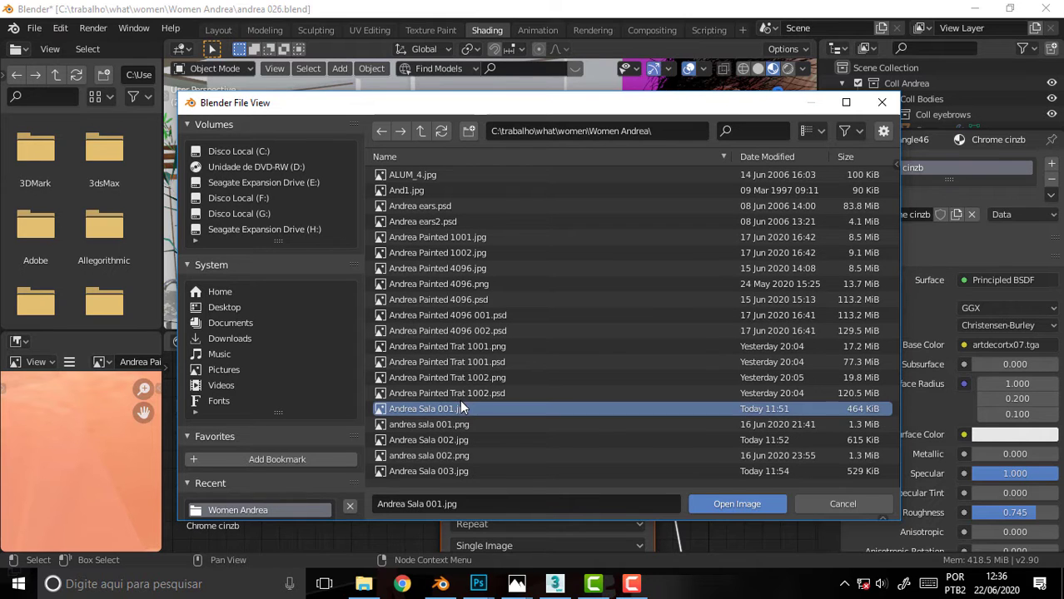
click(734, 503)
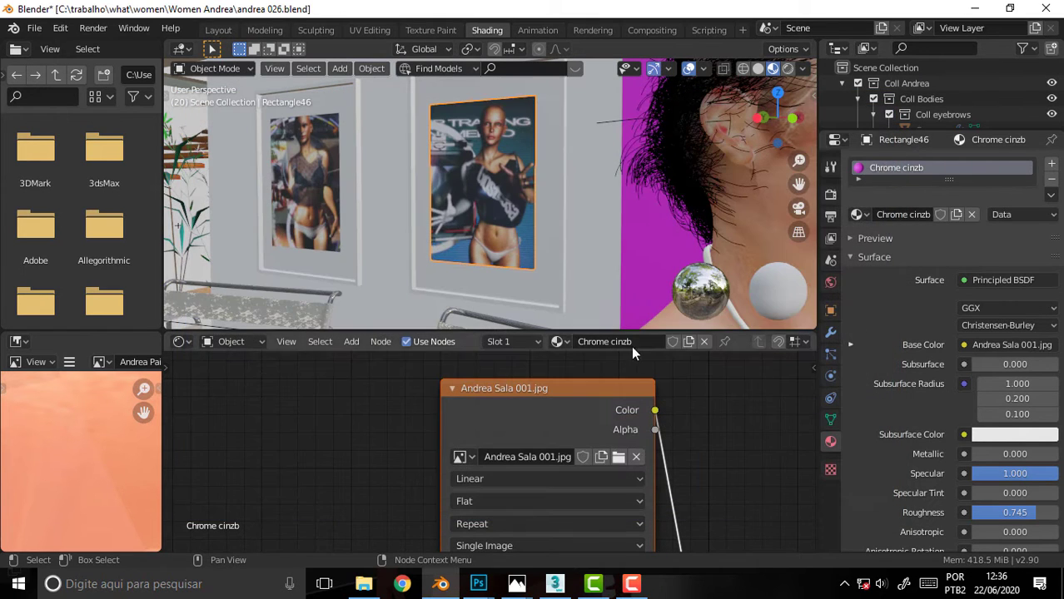
Select Rectangle42 and browse its image texture file dialog to the women folder.
click(643, 254)
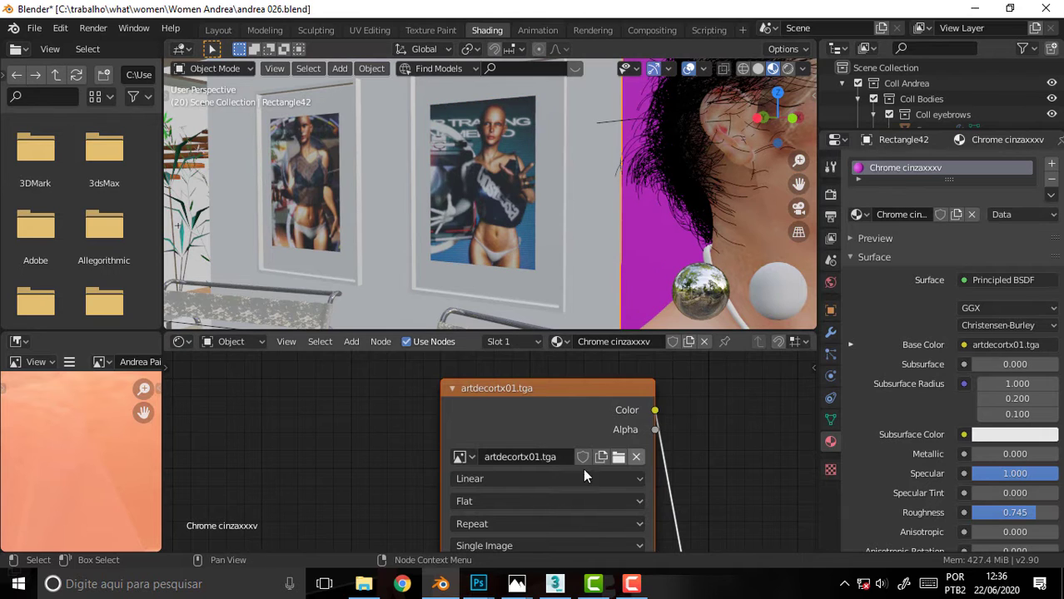
click(618, 457)
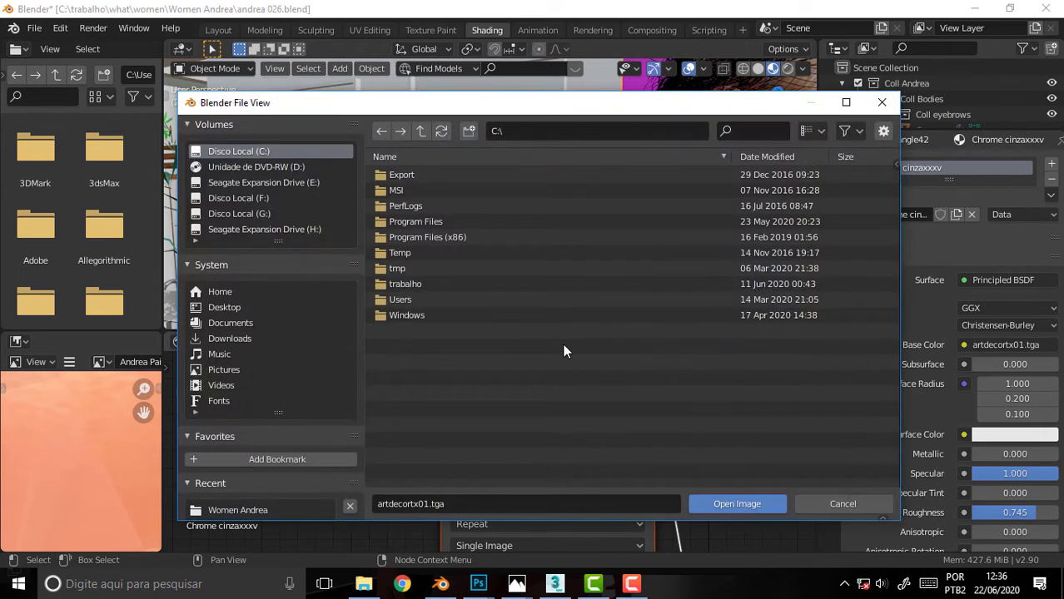
click(403, 284)
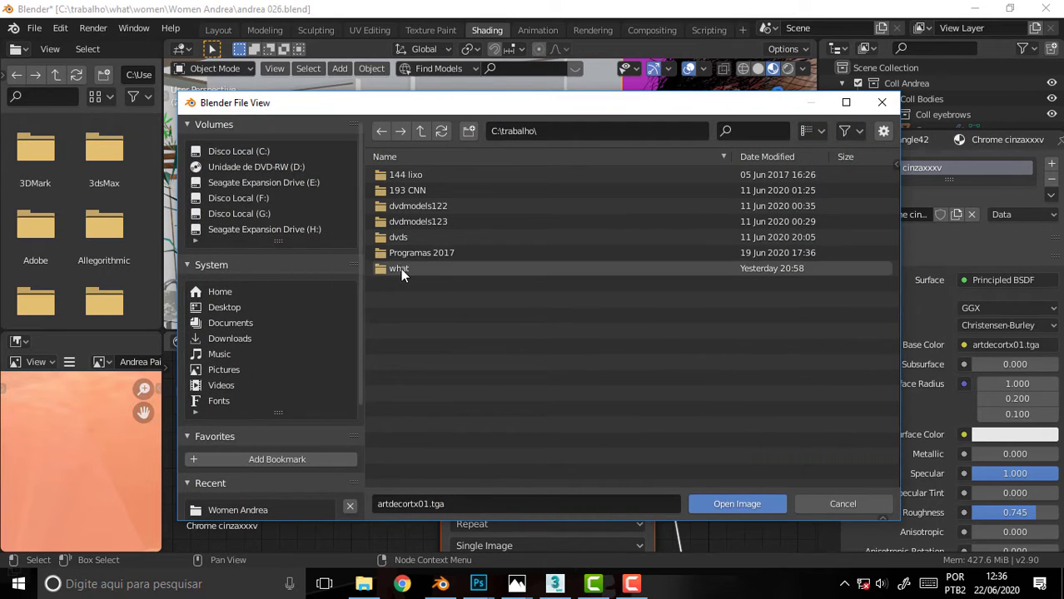
click(401, 268)
click(479, 300)
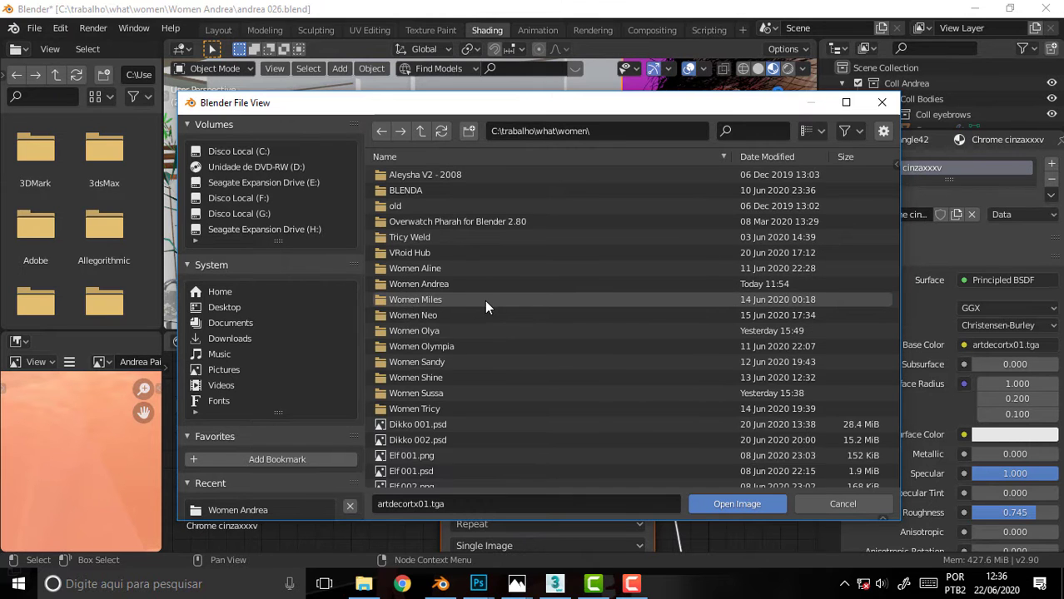
scroll(489, 306, down, 5)
scroll(489, 306, down, 3)
scroll(481, 311, down, 2)
scroll(480, 311, down, 1)
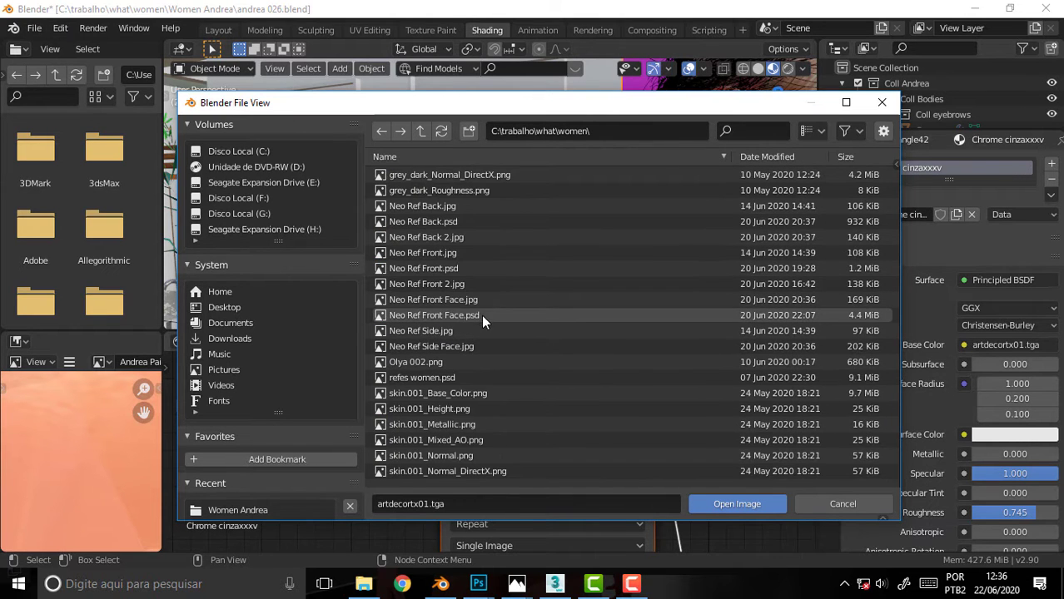
scroll(466, 296, up, 3)
scroll(453, 291, up, 4)
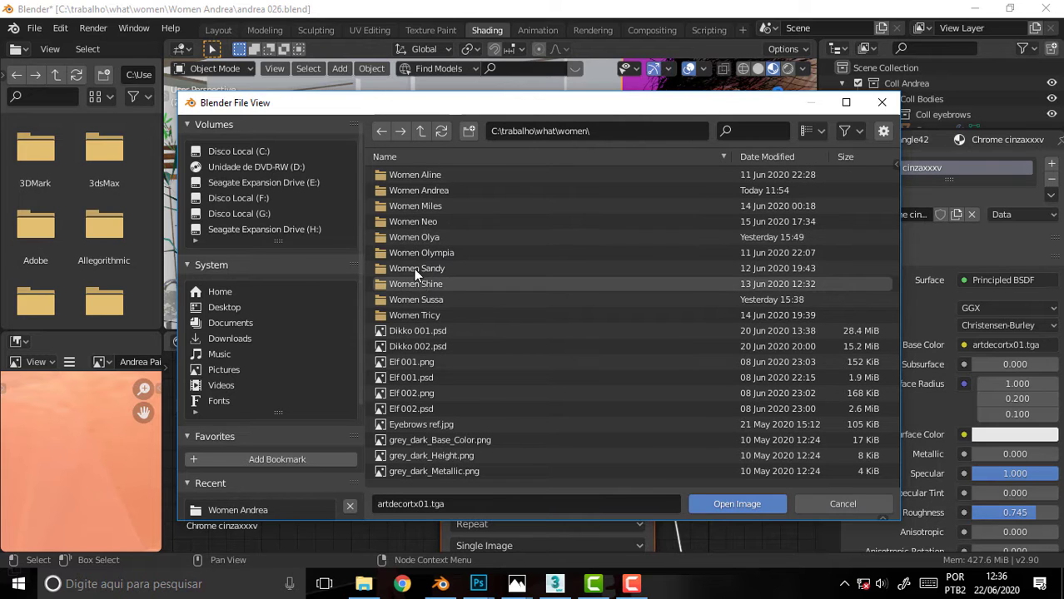
Load Andrea Sala 003.jpg from the Women Andrea folder as the panel's texture.
click(407, 192)
scroll(515, 309, down, 1)
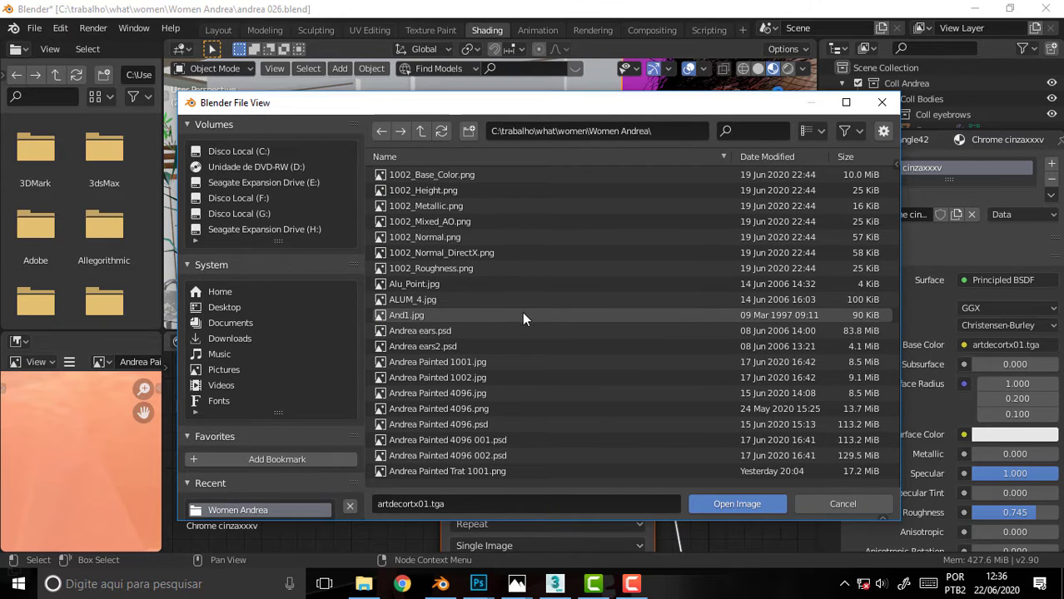
scroll(527, 319, down, 3)
scroll(520, 323, down, 1)
scroll(510, 341, down, 2)
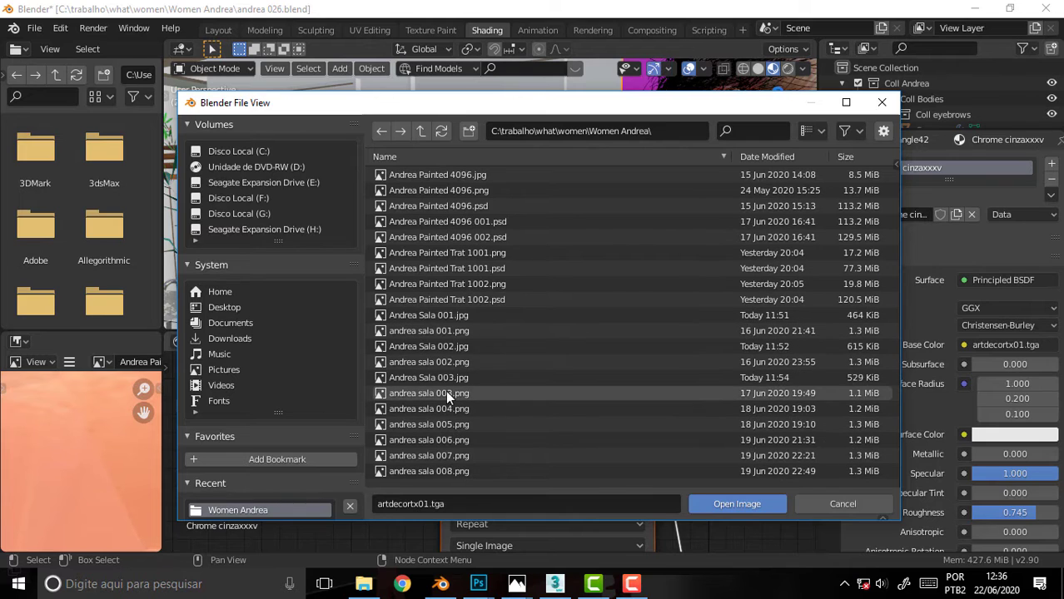
click(426, 378)
click(732, 504)
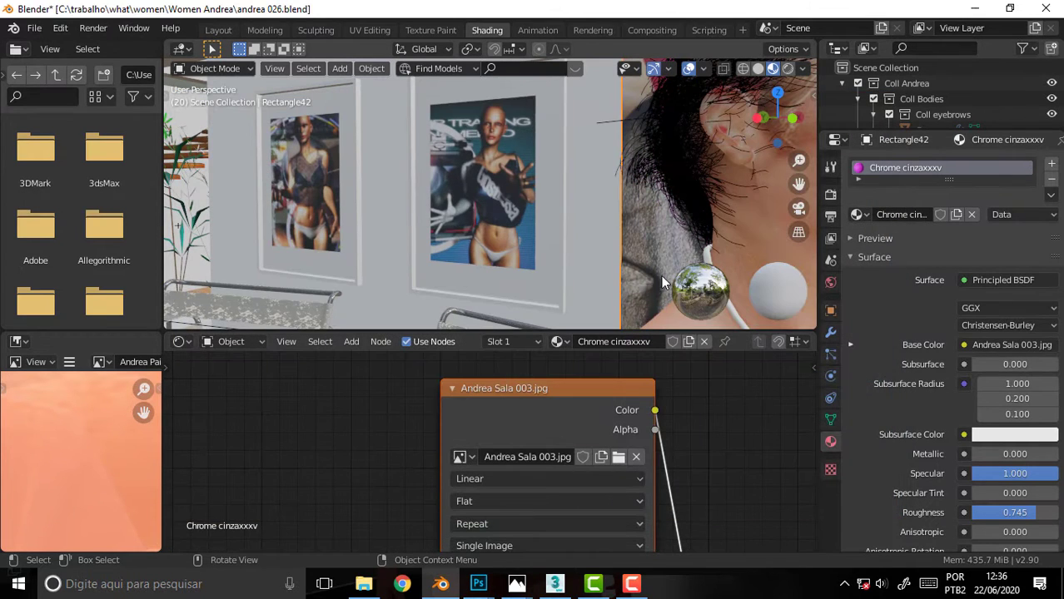
Orbit the viewport to a wider room angle to check the posters and figure.
scroll(646, 237, down, 3)
mouse_move(646, 237)
middle_down()
mouse_move(681, 224)
mouse_move(604, 247)
middle_up()
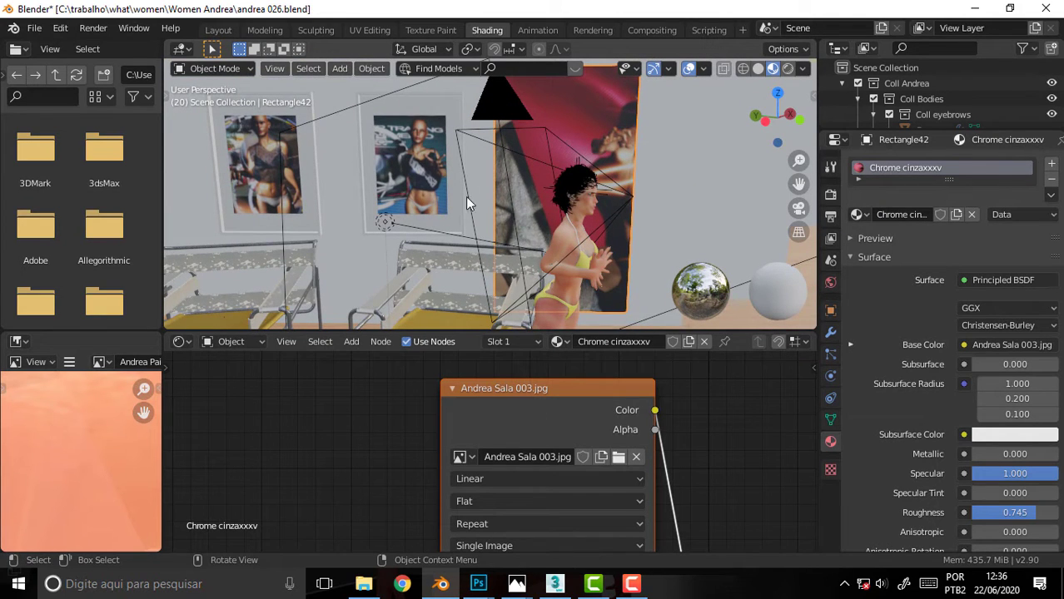
mouse_move(540, 164)
middle_down()
mouse_move(407, 144)
mouse_move(432, 150)
middle_up()
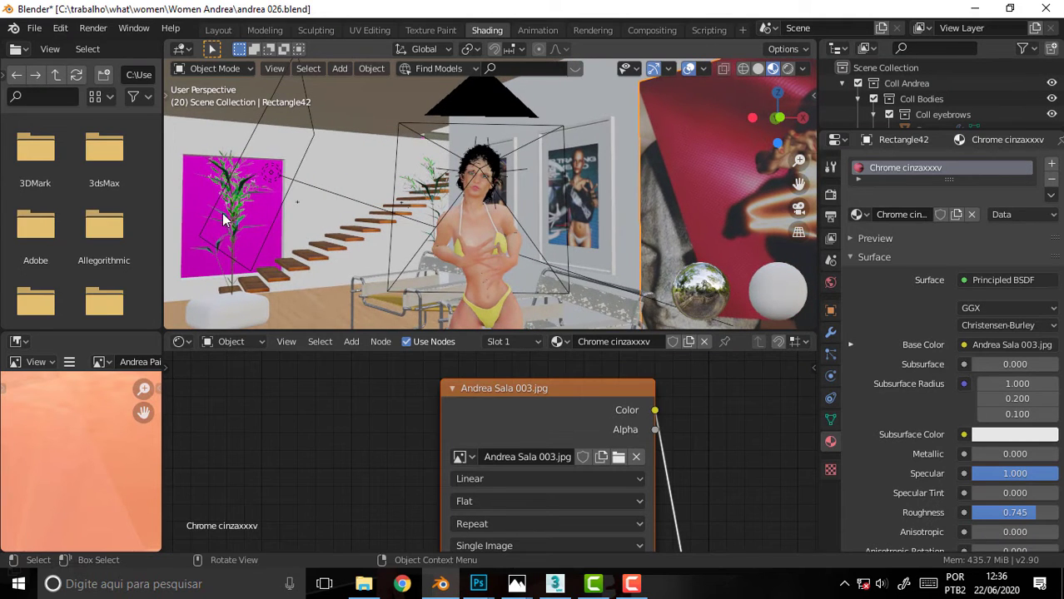
Select Rectangle37 and bring its artdecortx06 image texture and shader nodes into view.
click(205, 183)
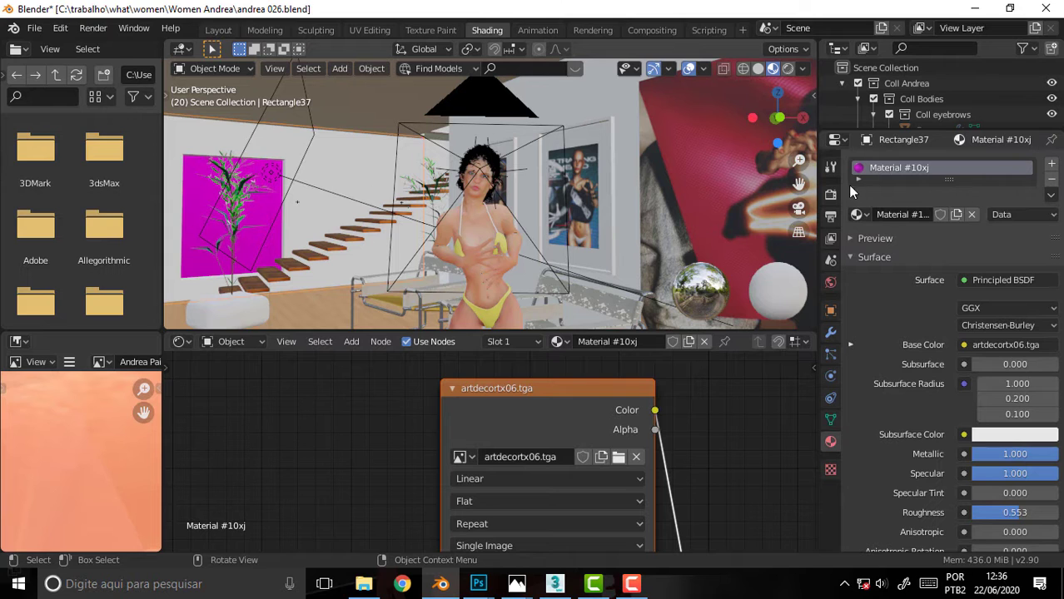
scroll(718, 427, down, 1)
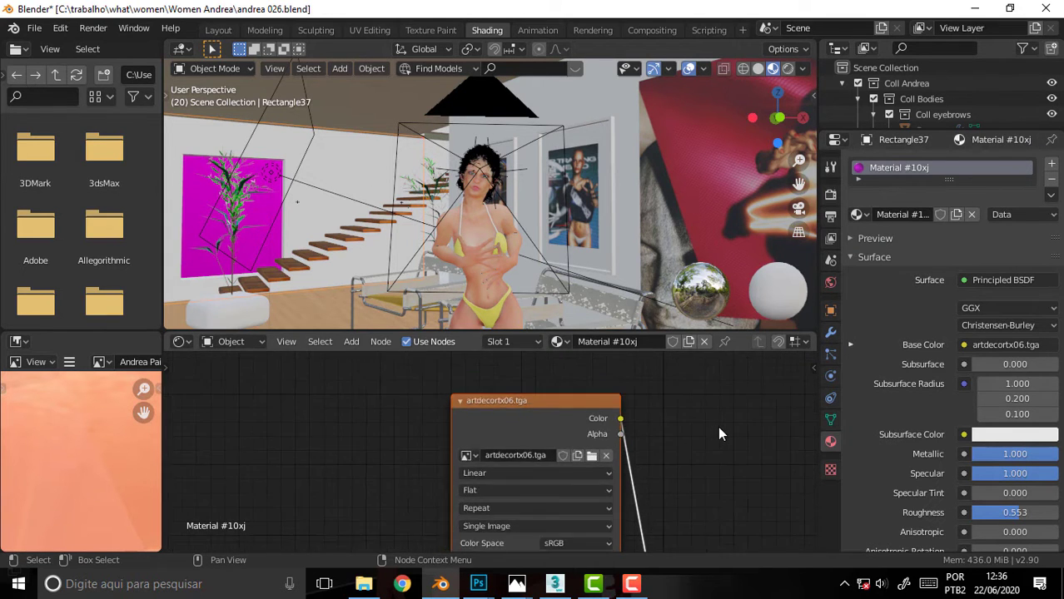
scroll(718, 426, down, 2)
mouse_move(606, 504)
middle_down()
mouse_move(676, 391)
mouse_move(709, 379)
middle_up()
drag(516, 363, 442, 429)
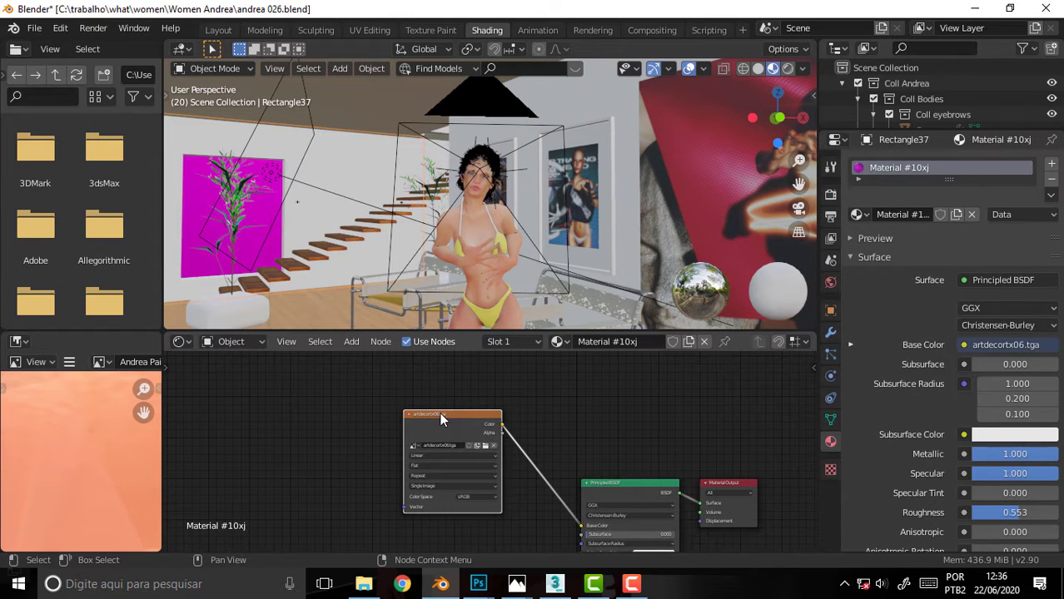
Add Texture Coordinate and Mapping nodes with Ctrl+T and recentre the node layout.
key(ctrl+t)
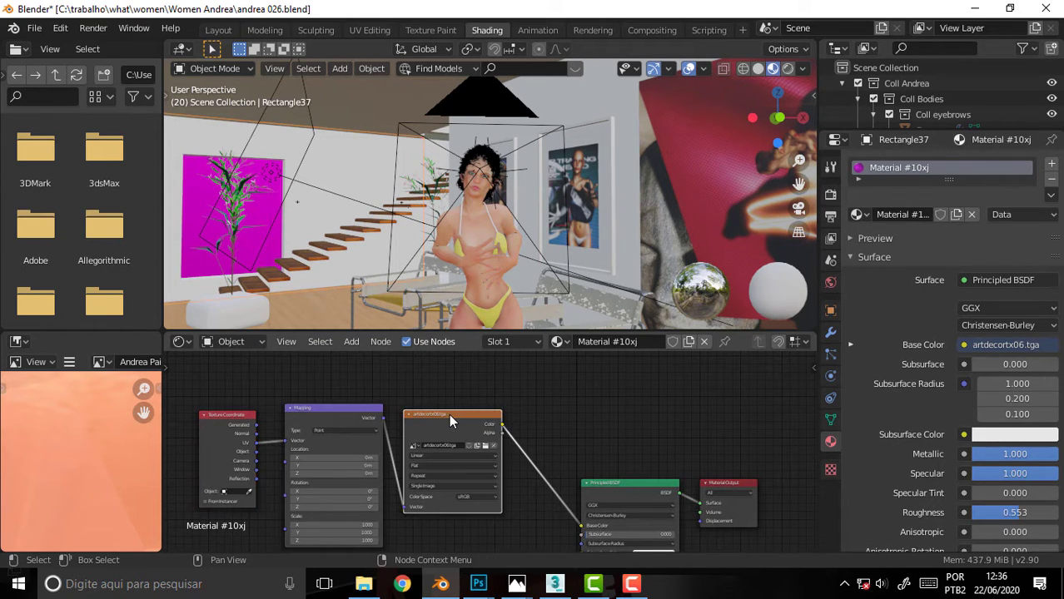
drag(449, 413, 477, 413)
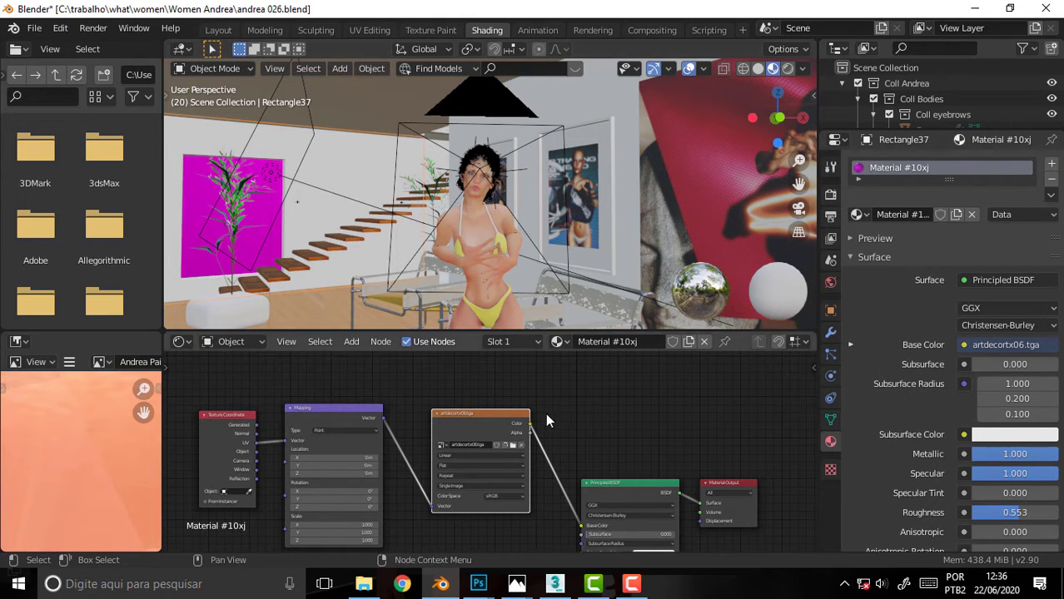
middle_drag(563, 401, 546, 374)
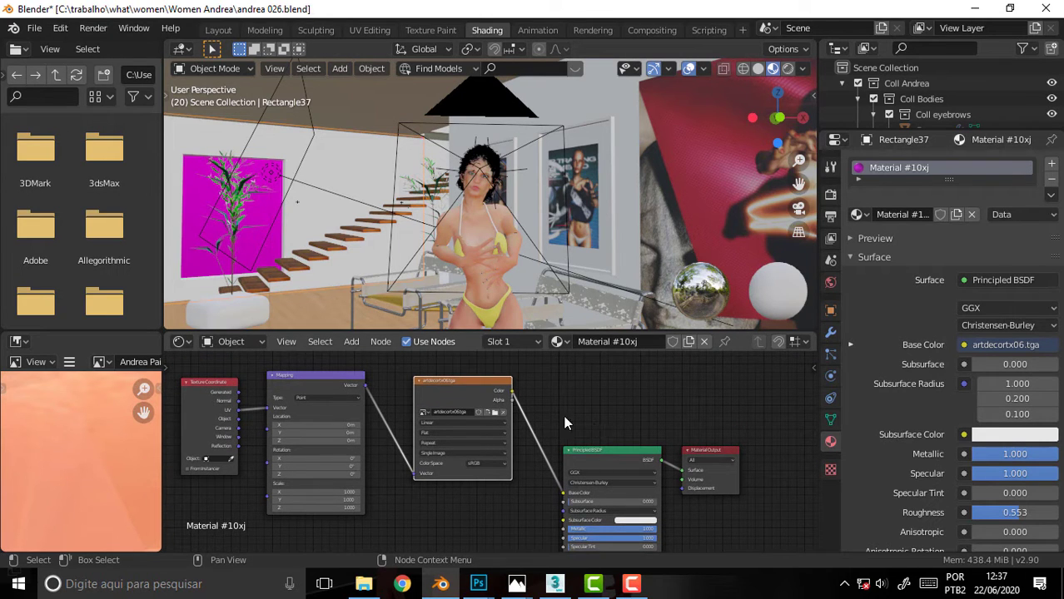
middle_drag(572, 434, 531, 480)
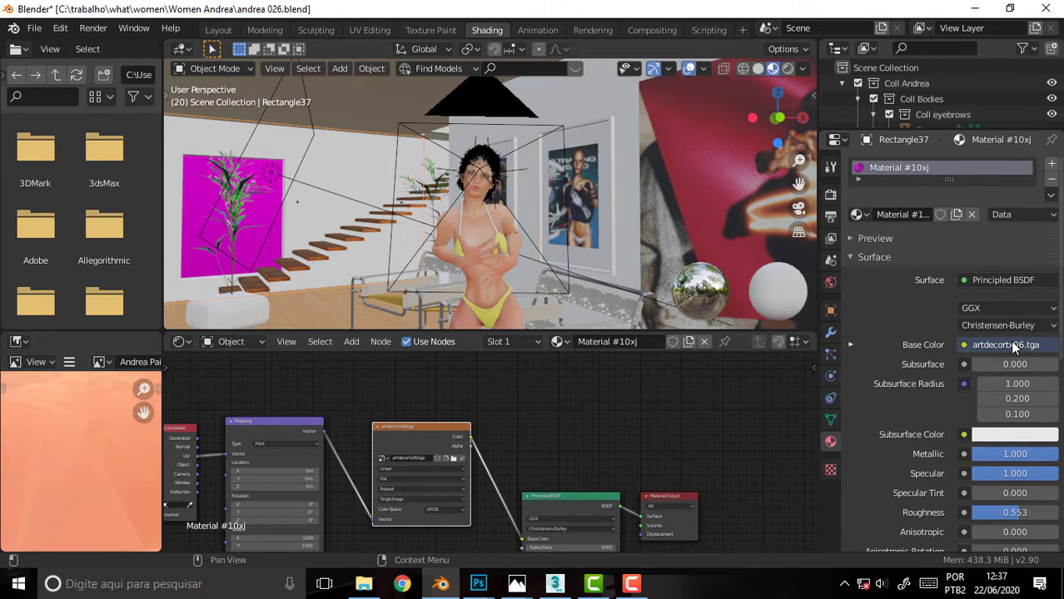
Switch Material #10xj's surface to Emission and feed the artdecortx06.tga colour into the Emission node.
click(993, 282)
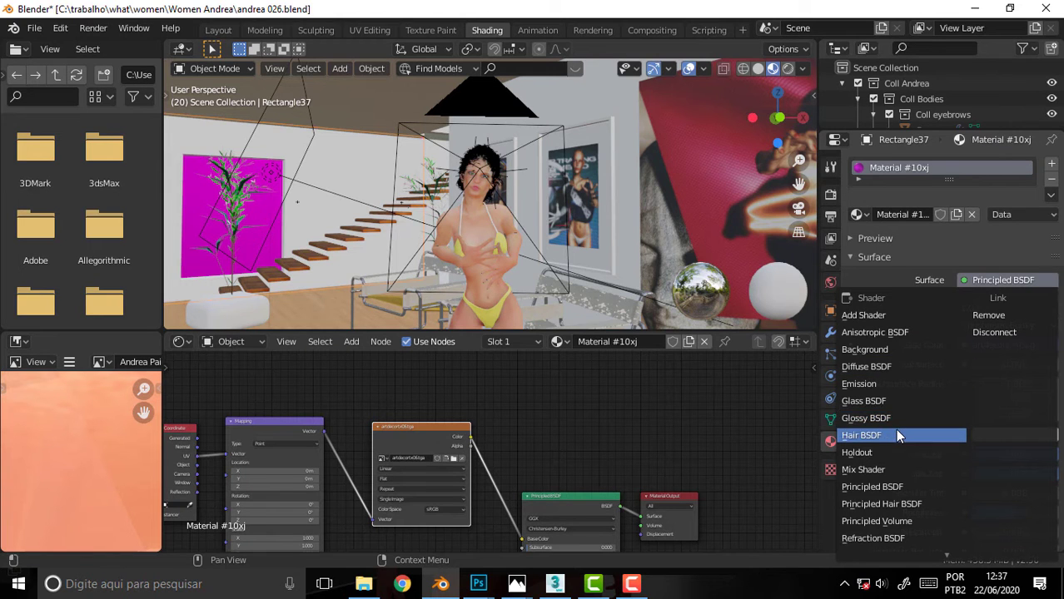
click(891, 384)
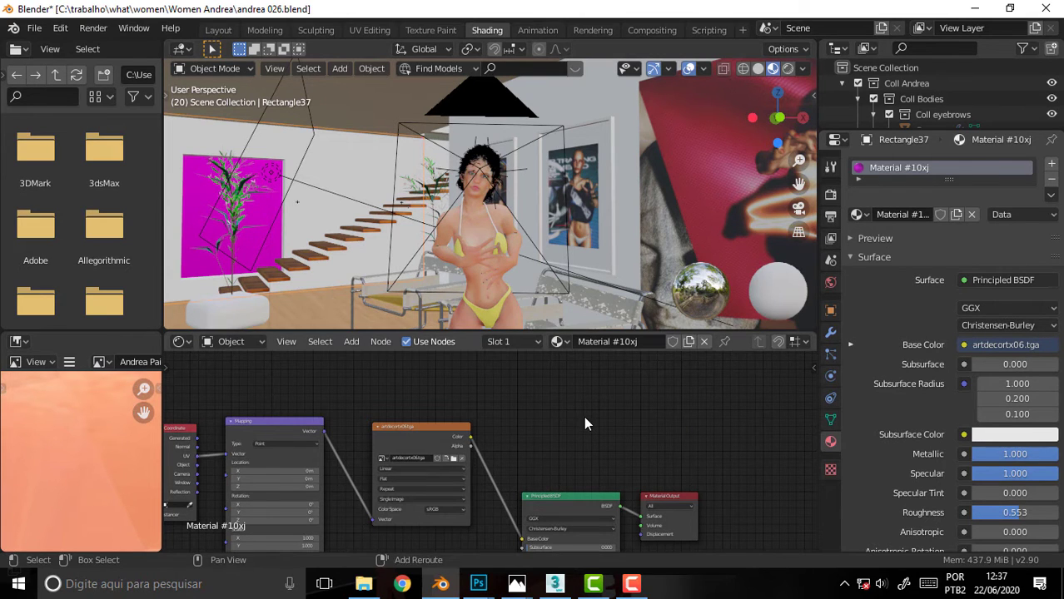
key(shift+a)
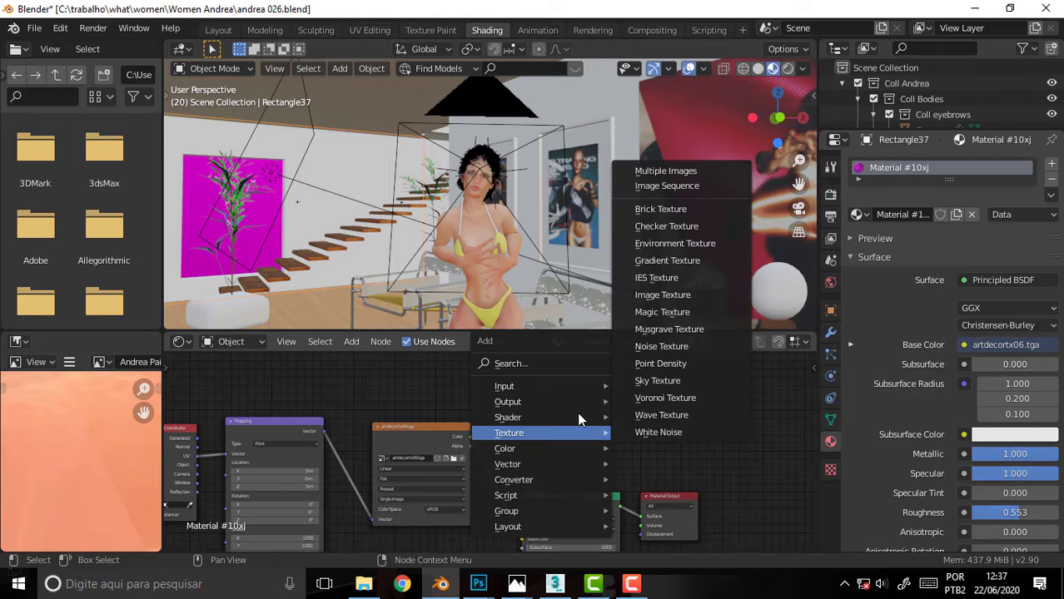
mouse_move(533, 417)
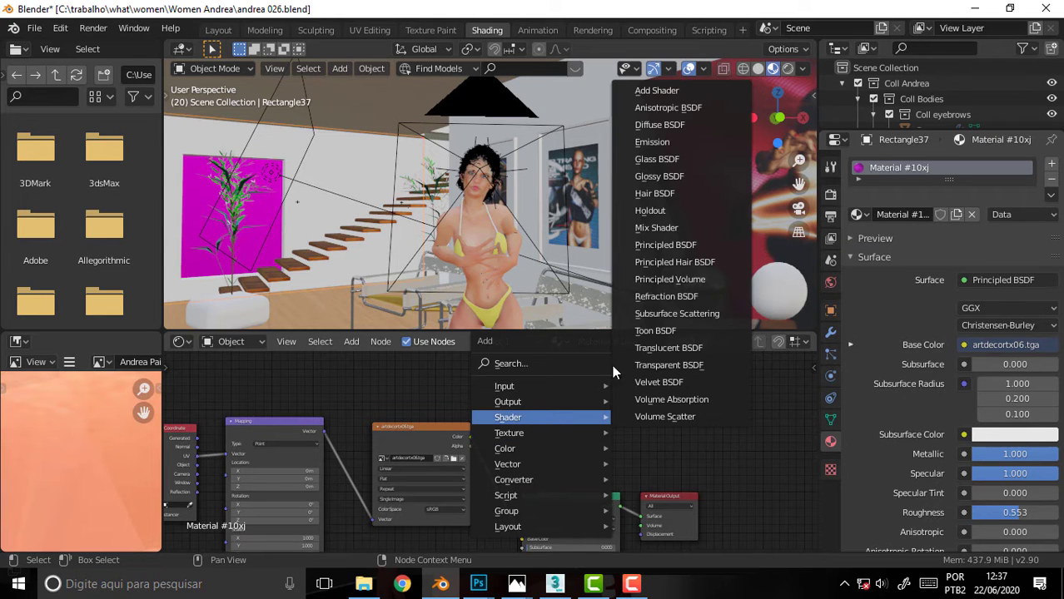
click(675, 140)
click(533, 419)
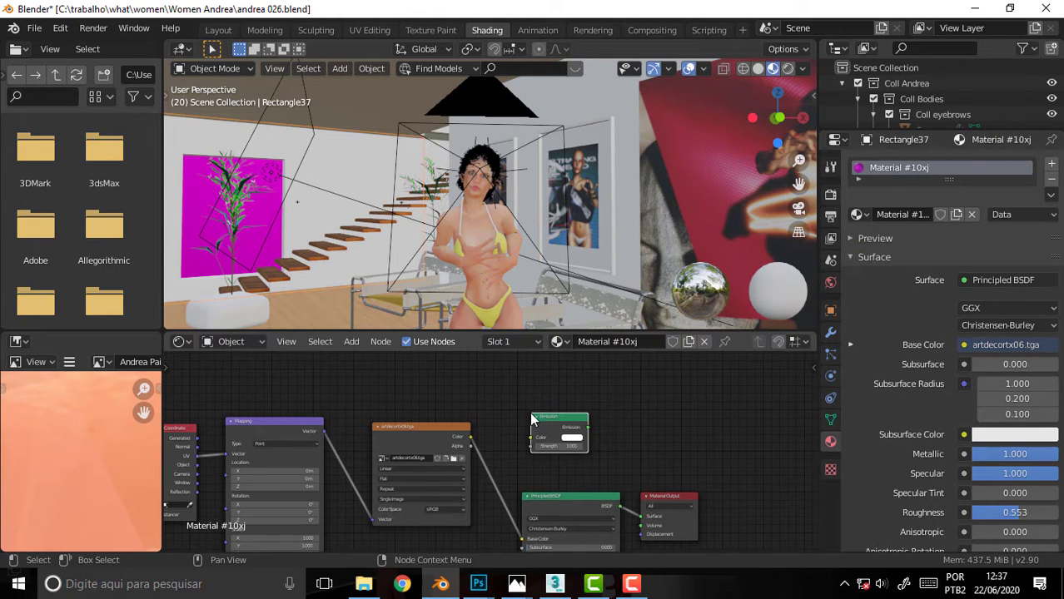
mouse_move(522, 540)
mouse_down()
mouse_move(531, 438)
mouse_move(641, 516)
mouse_up()
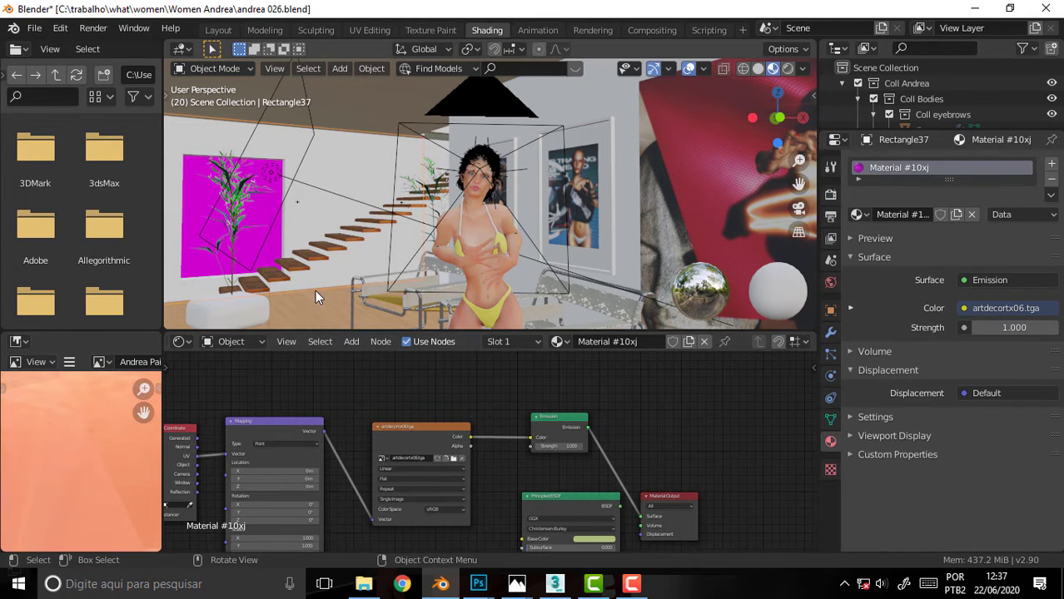
click(455, 458)
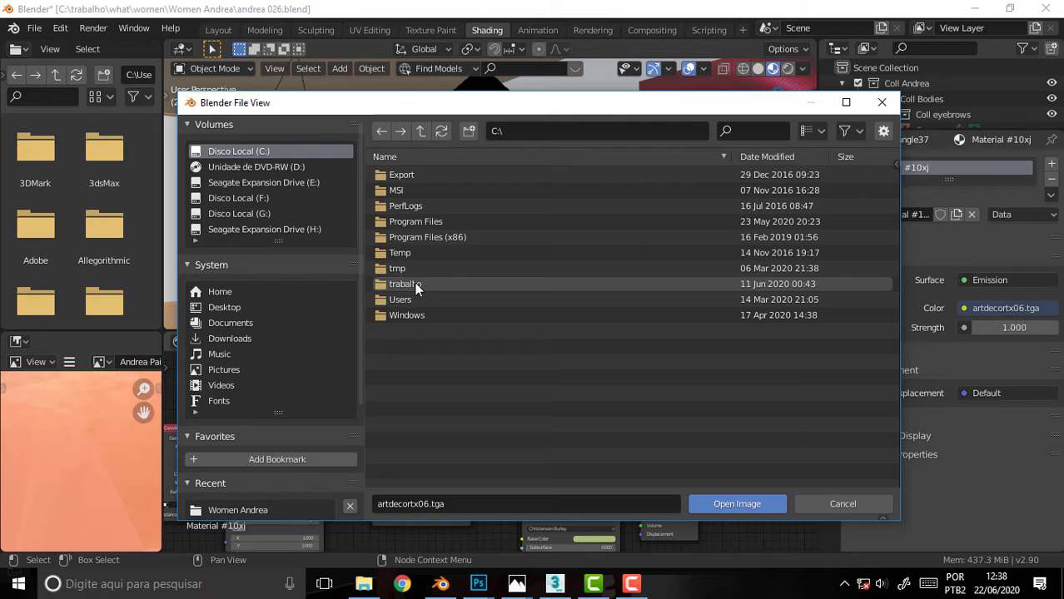
Load artdecortx06.png from C:\trabalho\what\women\Women Andrea into the emission image texture.
double_click(414, 281)
double_click(411, 271)
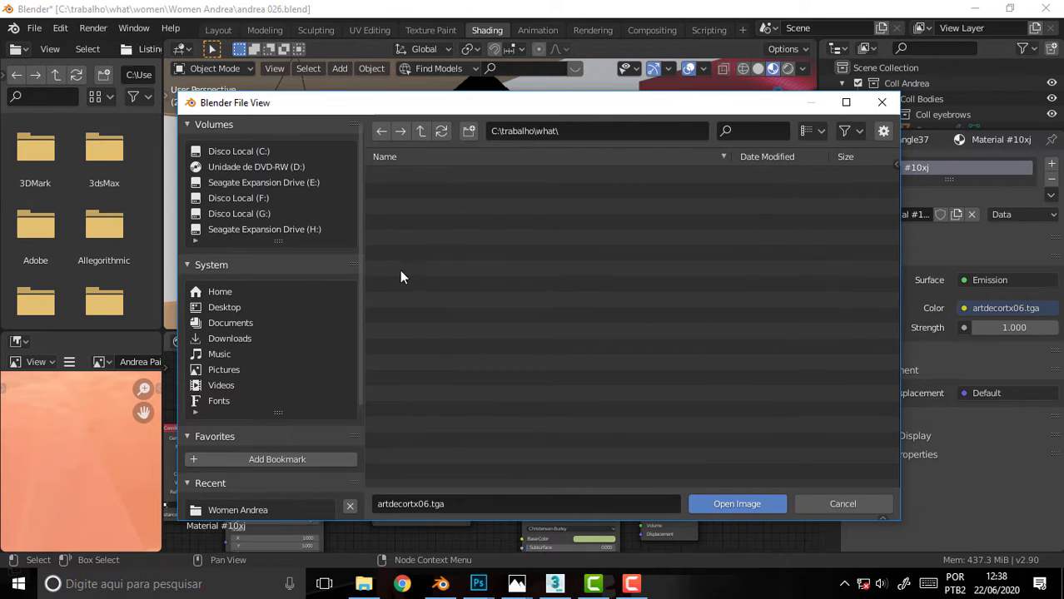
double_click(410, 268)
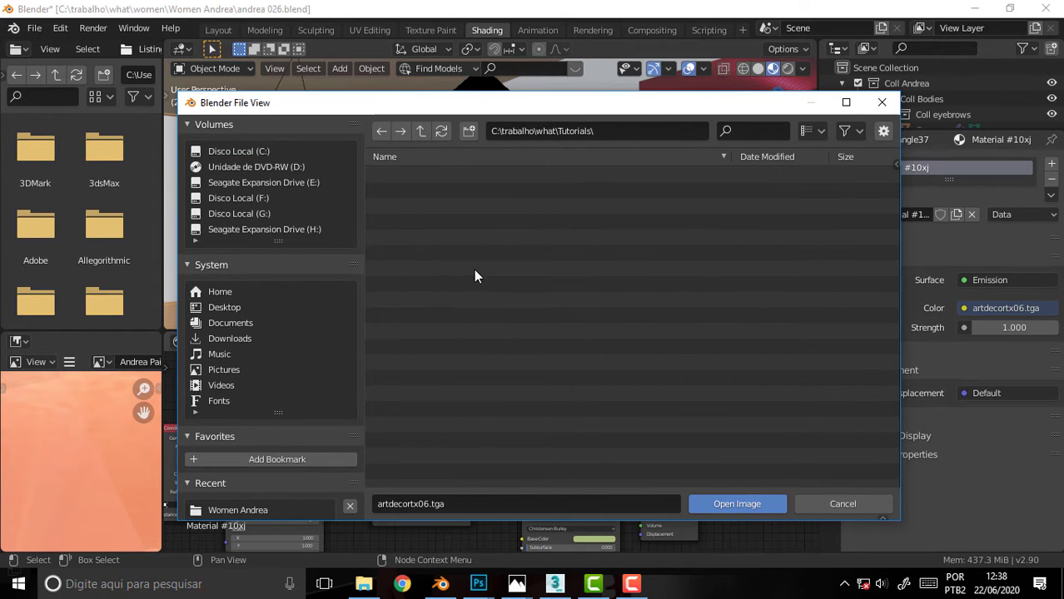
click(420, 131)
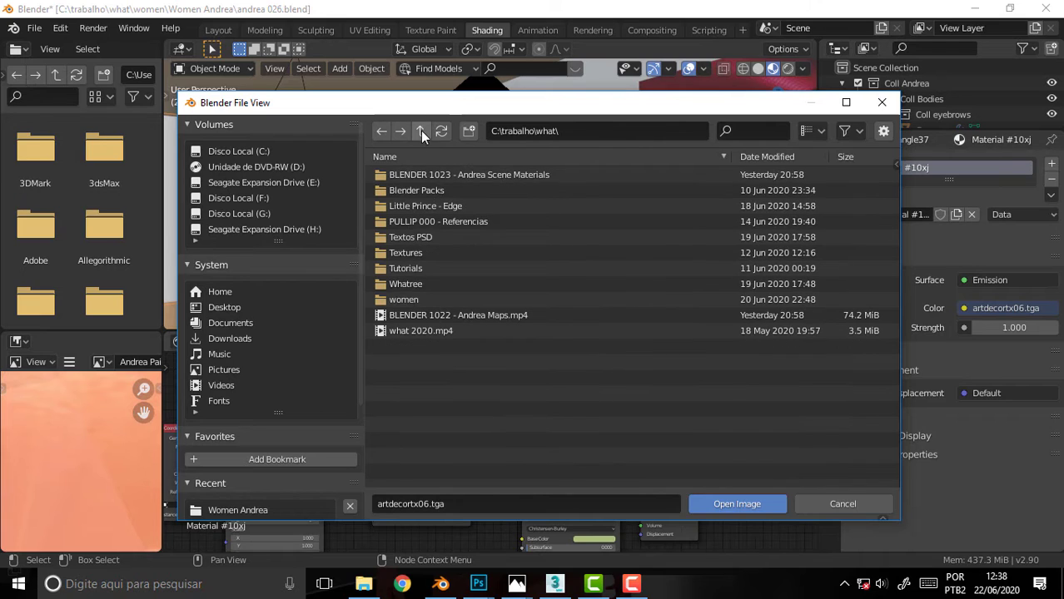
double_click(404, 299)
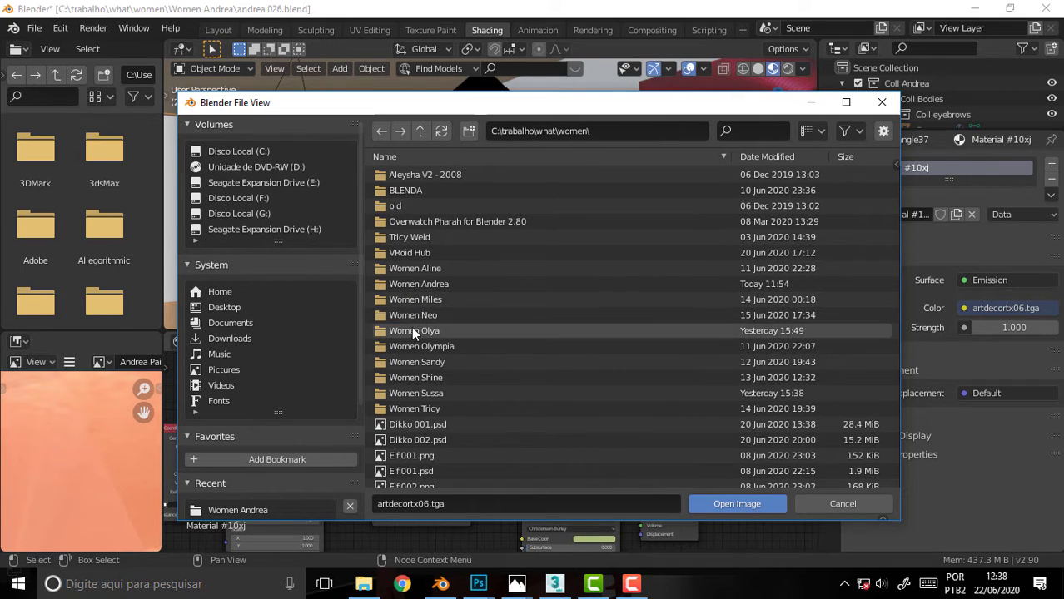
double_click(417, 283)
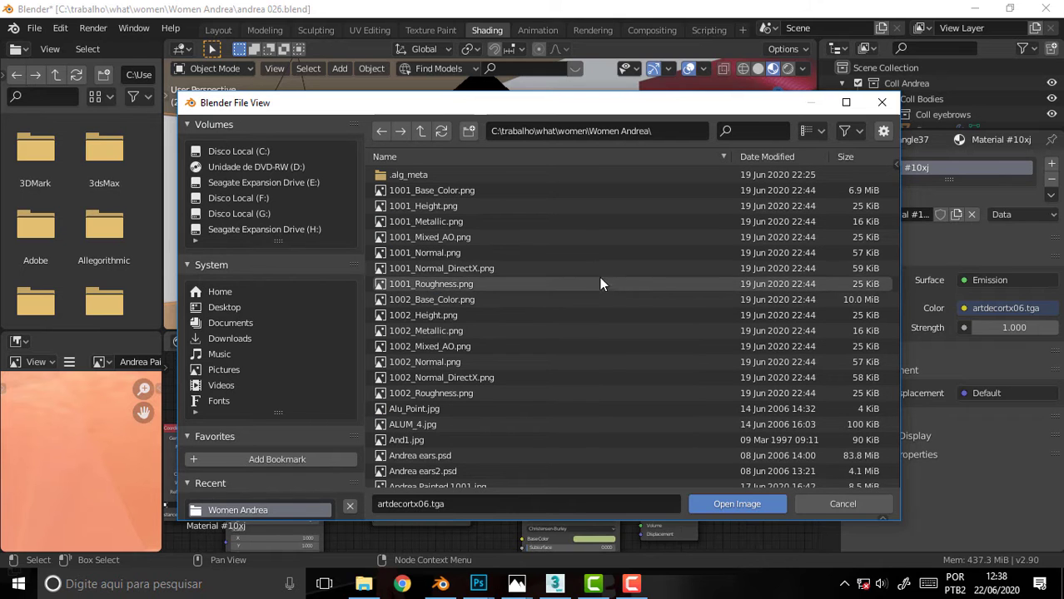
scroll(658, 277, down, 3)
scroll(700, 291, down, 5)
scroll(678, 312, down, 5)
scroll(676, 309, down, 2)
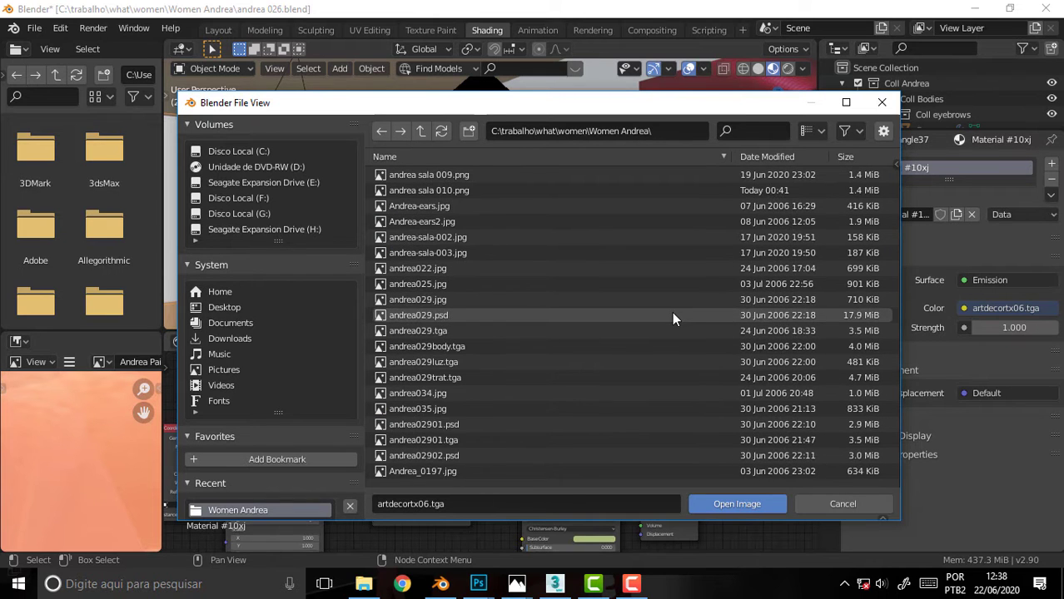
drag(894, 242, 896, 281)
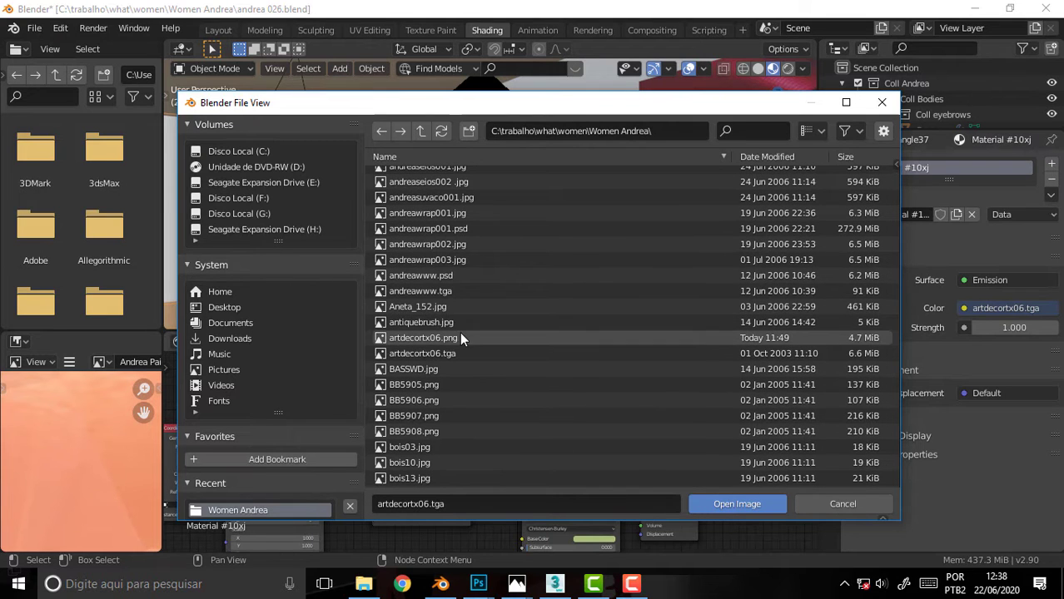
click(412, 336)
click(730, 504)
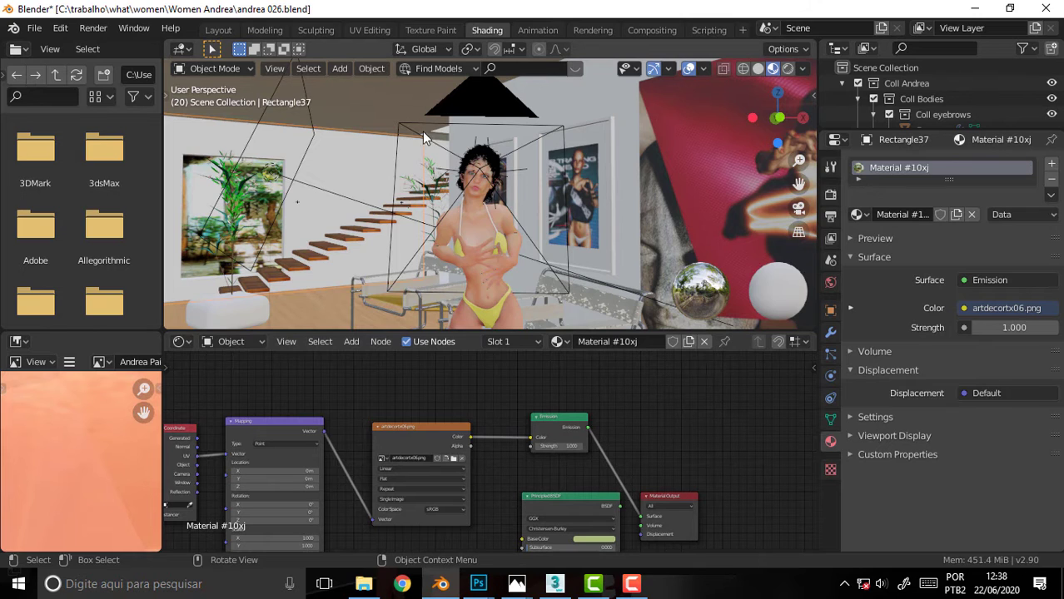
In the UV Editing workspace, orbit to the plant wall panel and select its faces.
click(369, 30)
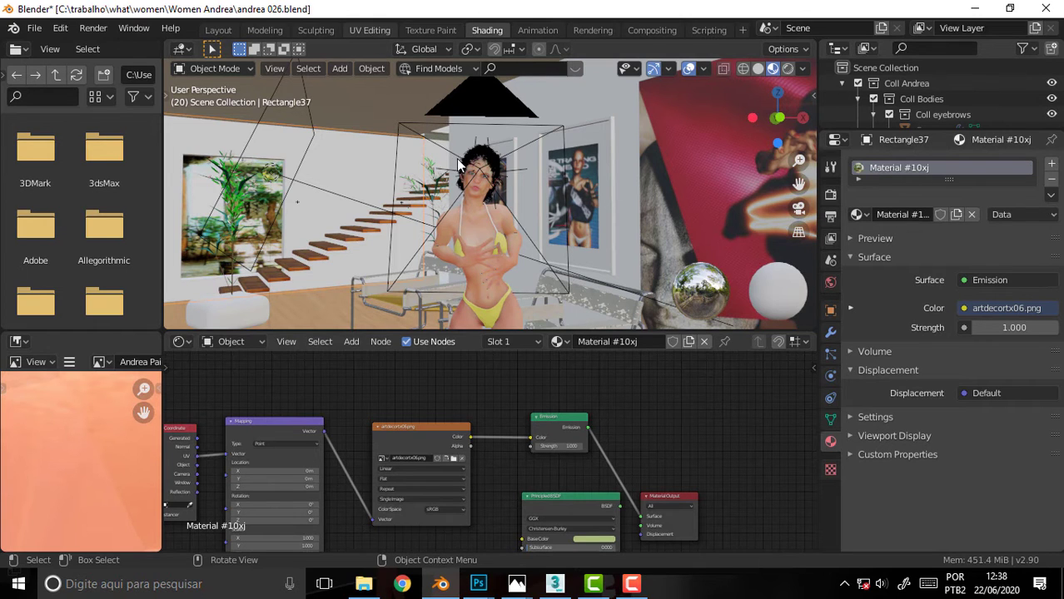
scroll(458, 178, down, 5)
scroll(473, 179, down, 3)
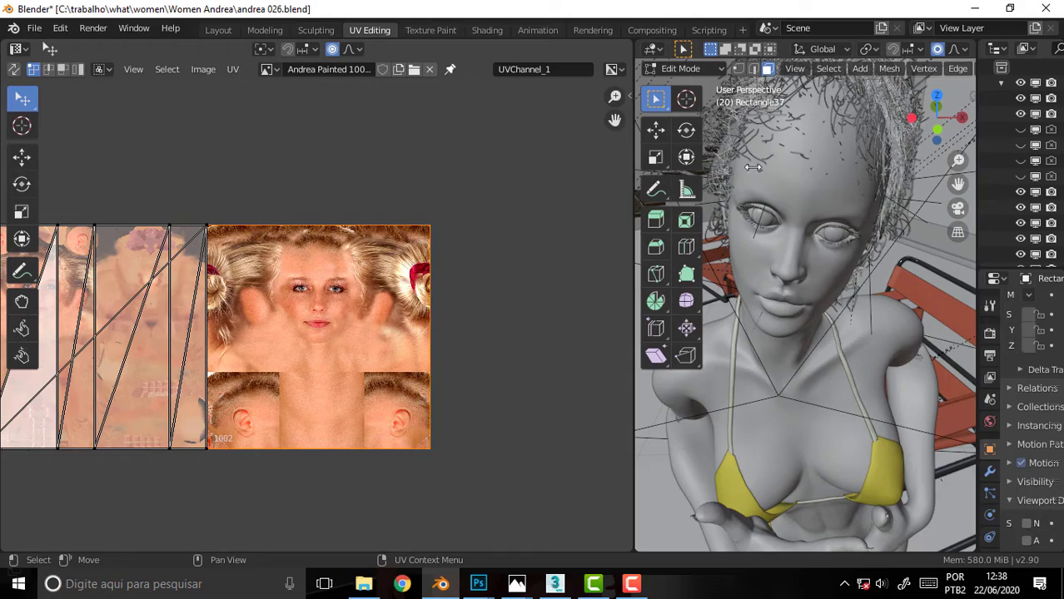
middle_drag(846, 147, 851, 121)
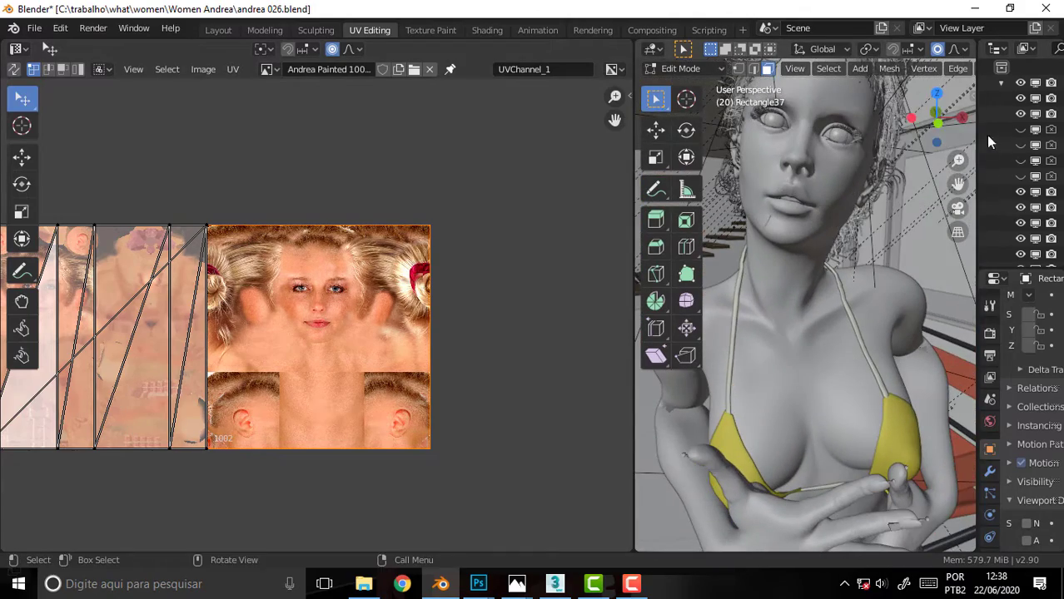
drag(950, 187, 834, 220)
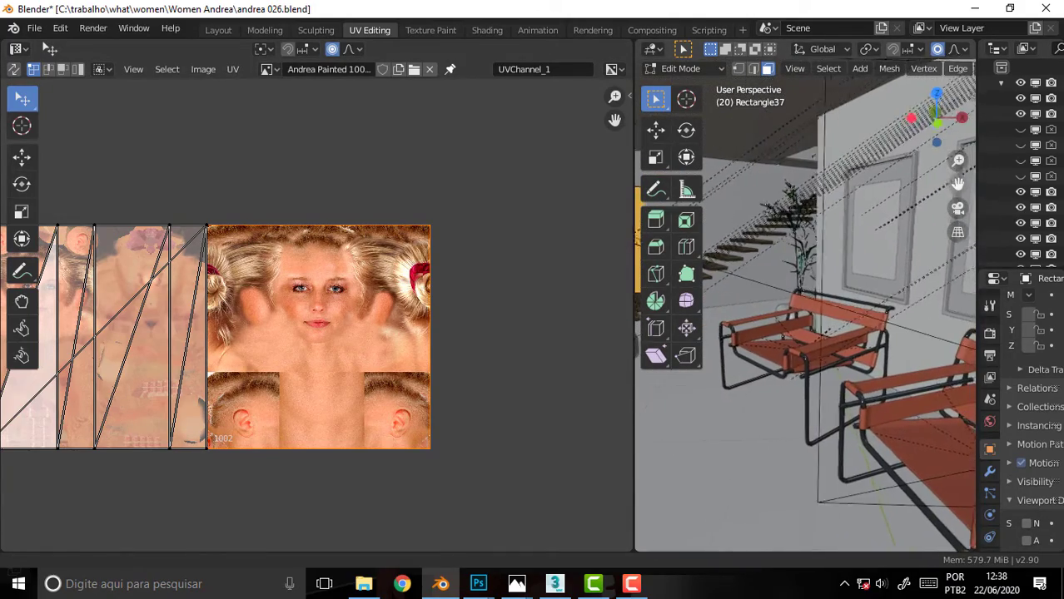
mouse_move(832, 217)
middle_down()
mouse_move(790, 211)
mouse_move(736, 244)
middle_up()
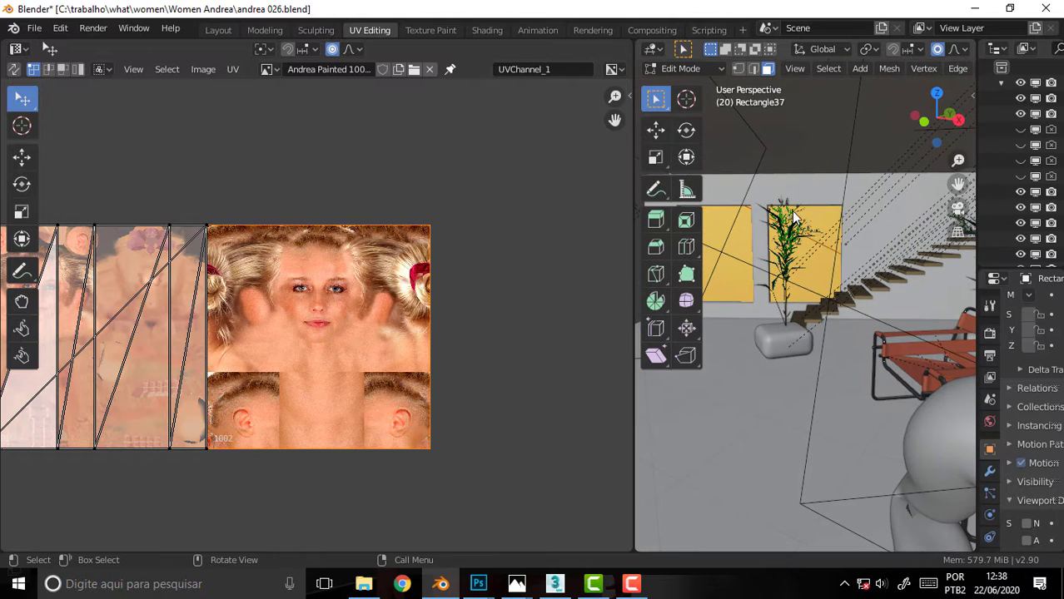
click(735, 244)
scroll(444, 250, down, 1)
scroll(428, 226, down, 3)
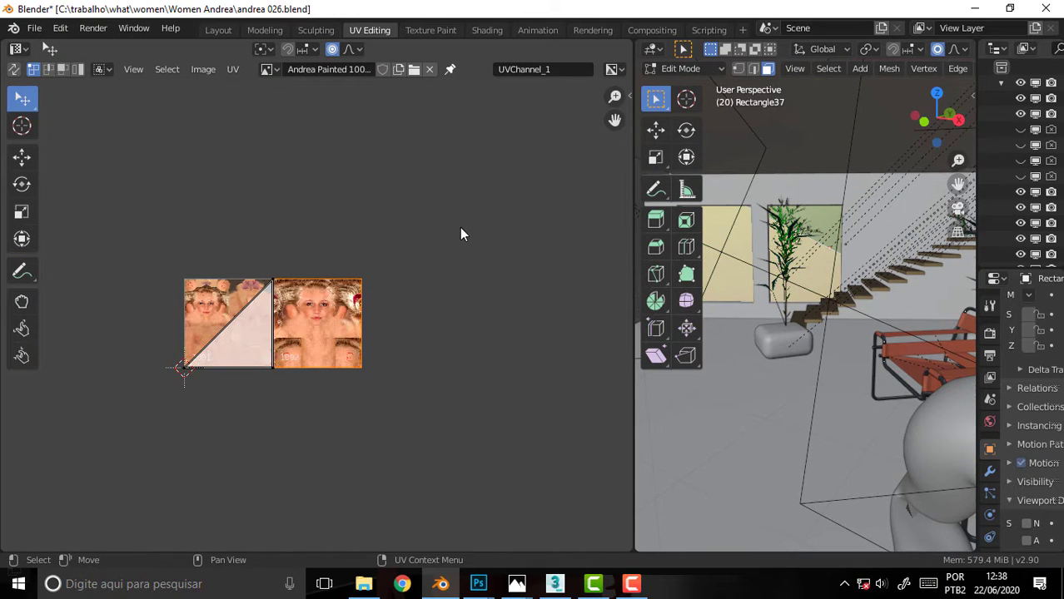
click(817, 219)
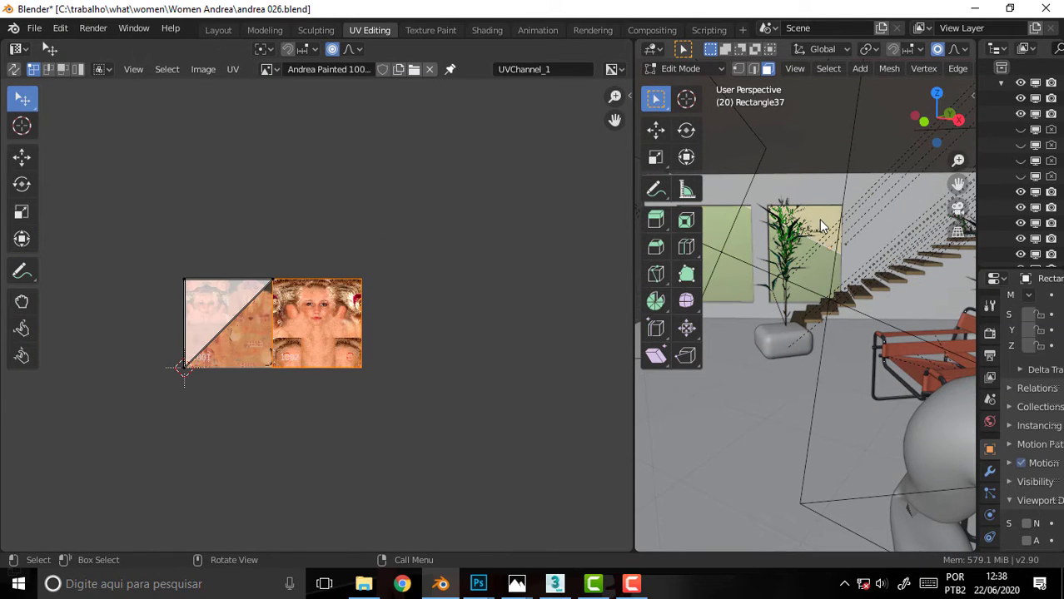
click(814, 265)
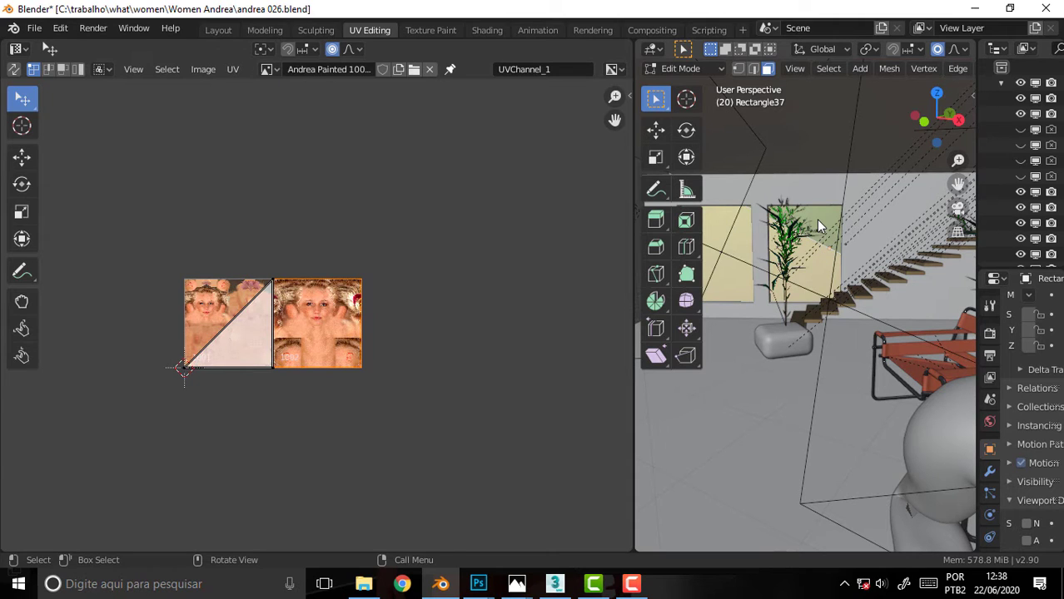
click(816, 219)
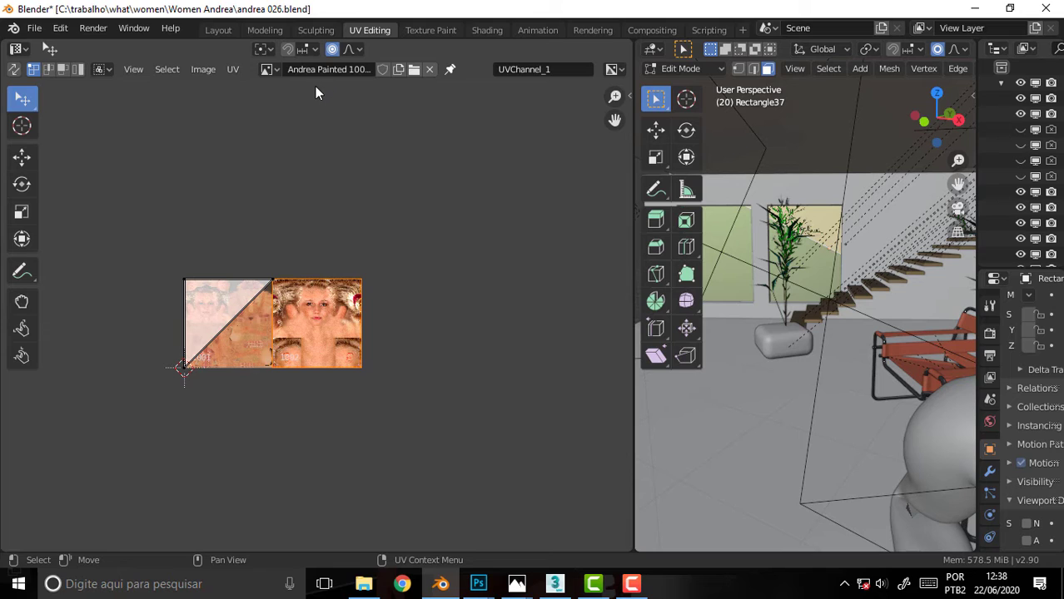
Display artdecortx06.png behind the panel's UVs and fit the whole image in view.
click(272, 69)
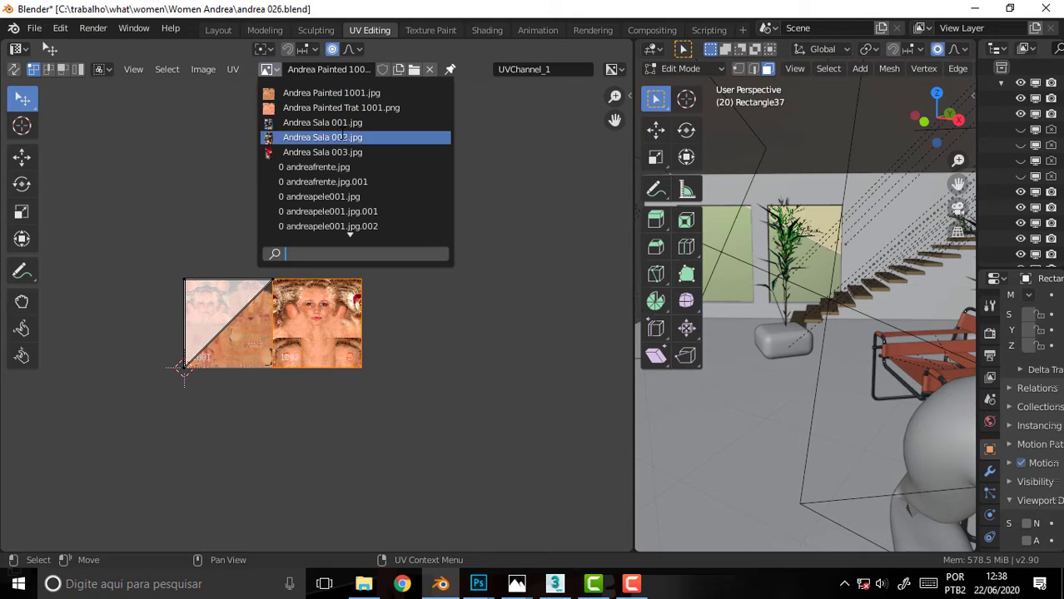
scroll(351, 226, down, 7)
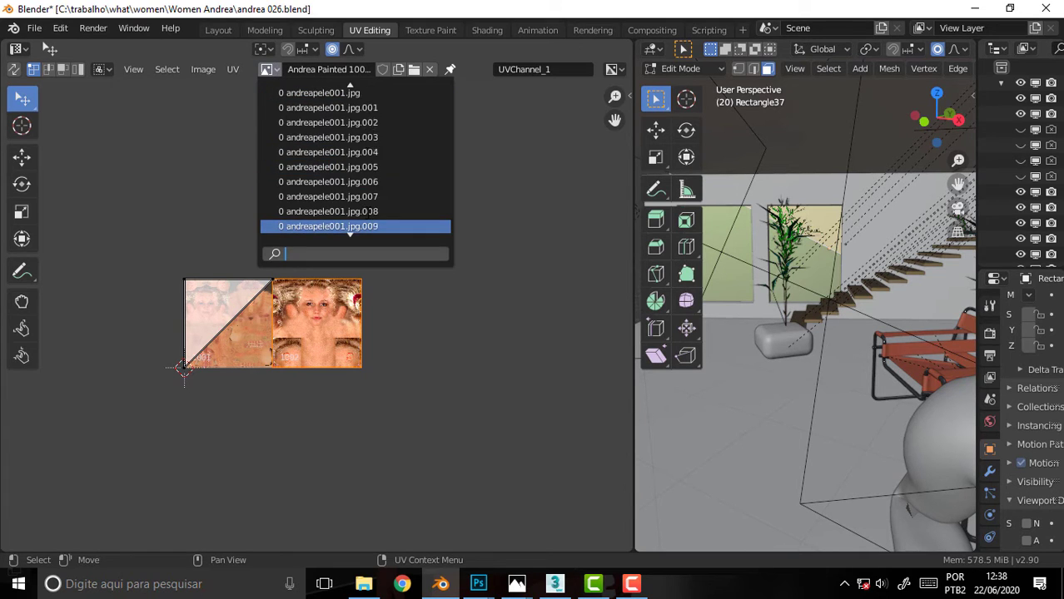
scroll(351, 227, down, 6)
scroll(351, 226, down, 9)
scroll(352, 227, down, 7)
scroll(352, 227, down, 13)
scroll(351, 226, down, 5)
scroll(352, 227, down, 14)
scroll(351, 227, down, 2)
scroll(351, 226, down, 10)
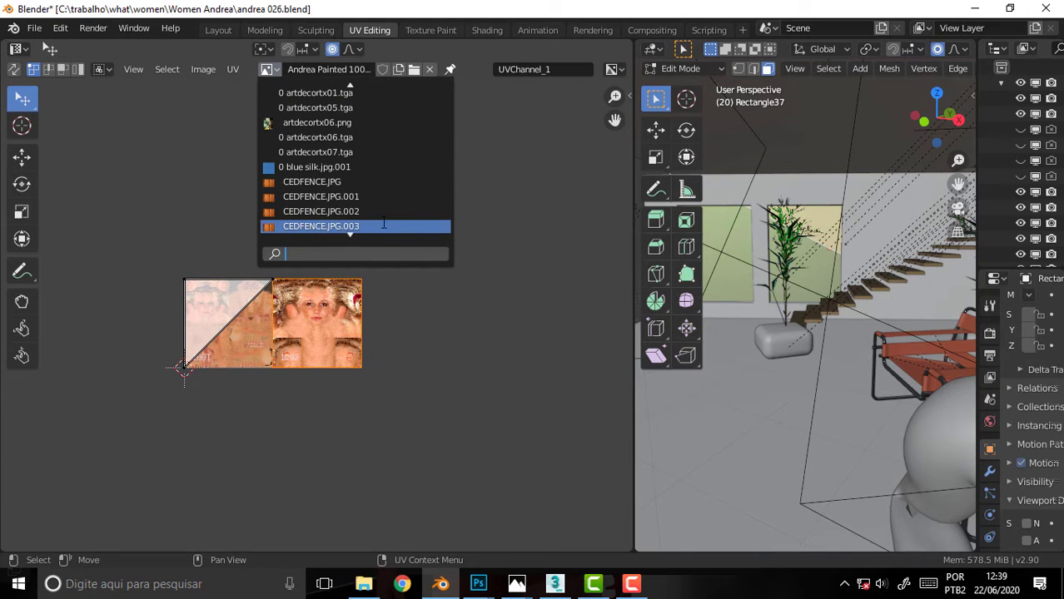
click(374, 123)
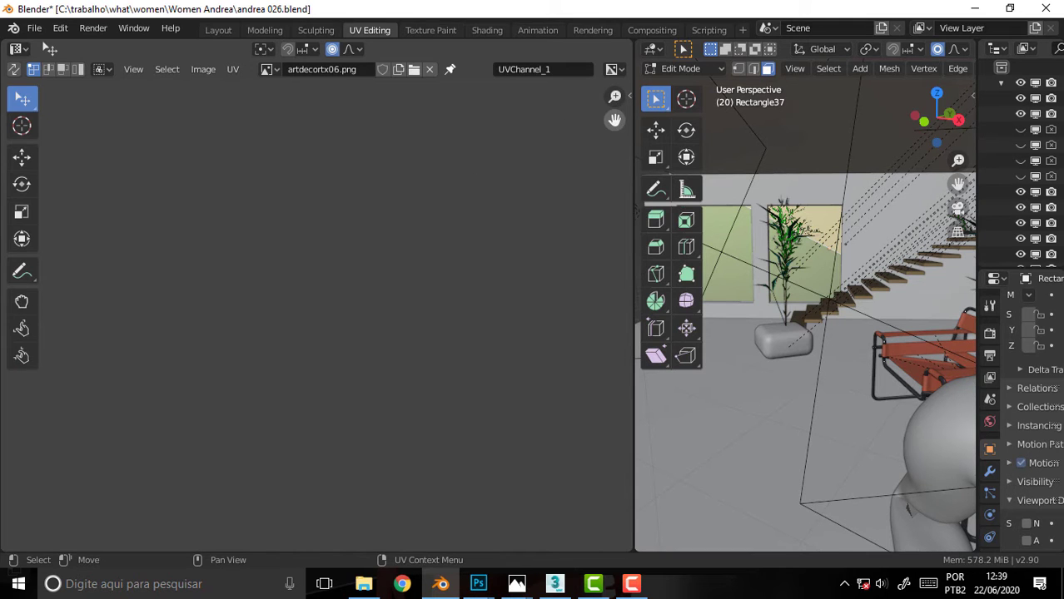
key(Home)
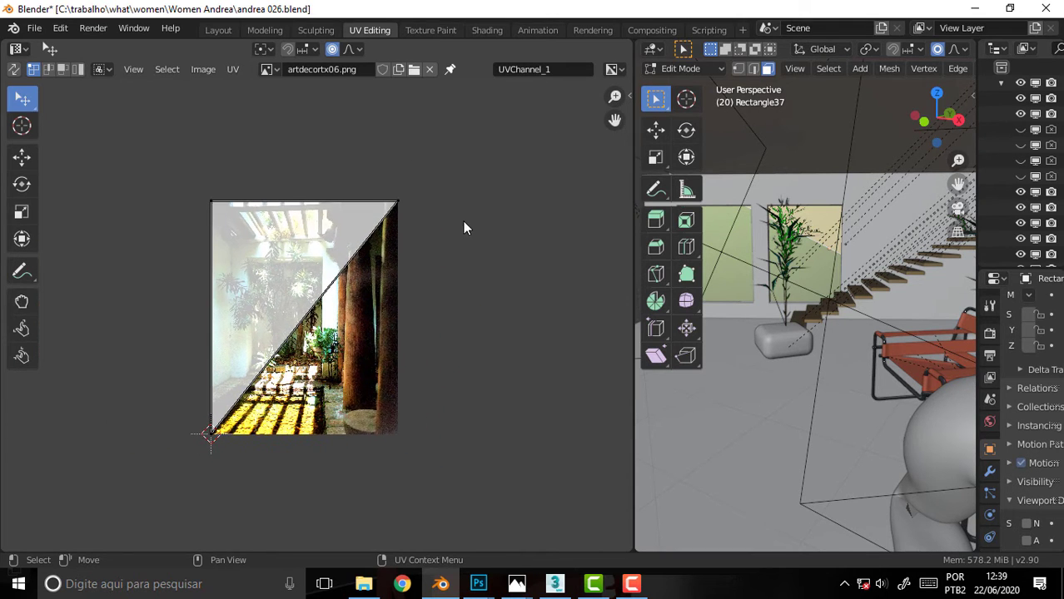
scroll(456, 208, up, 1)
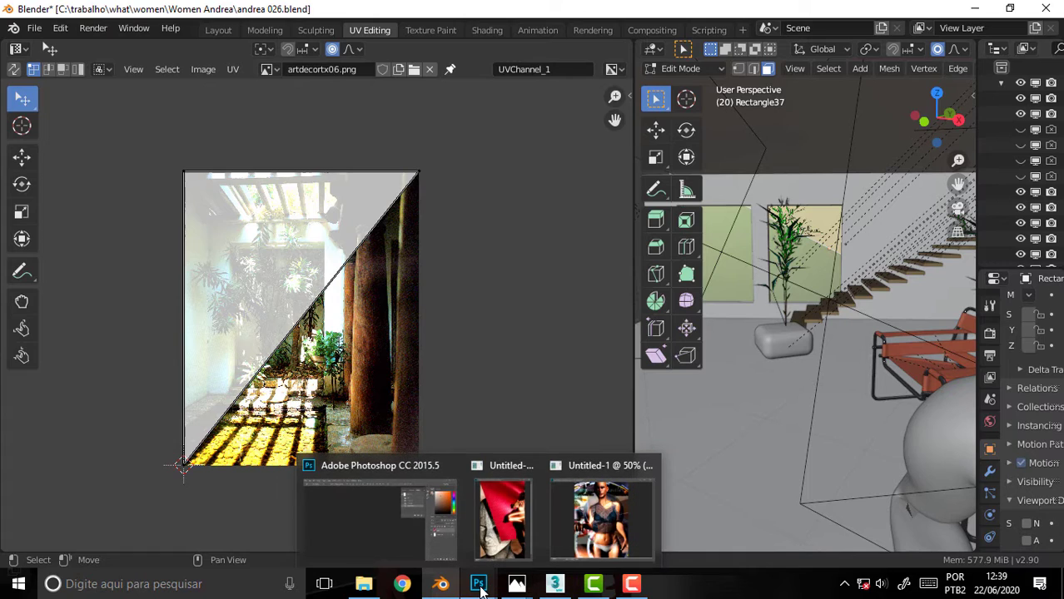
Check the andrea029sala scene in 3ds Max, close it without saving, and return to Blender.
click(556, 585)
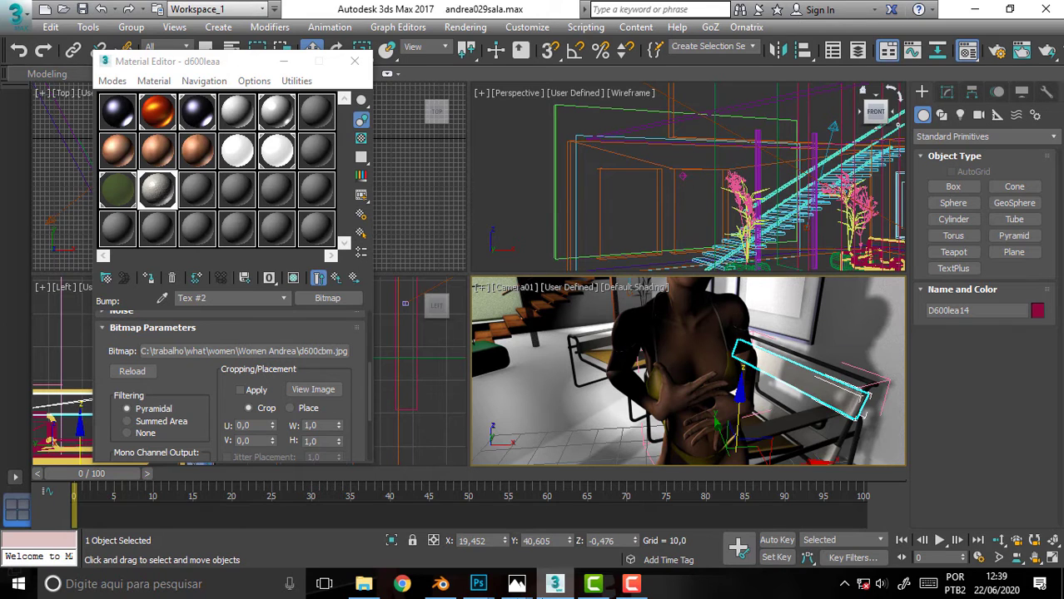
click(1038, 15)
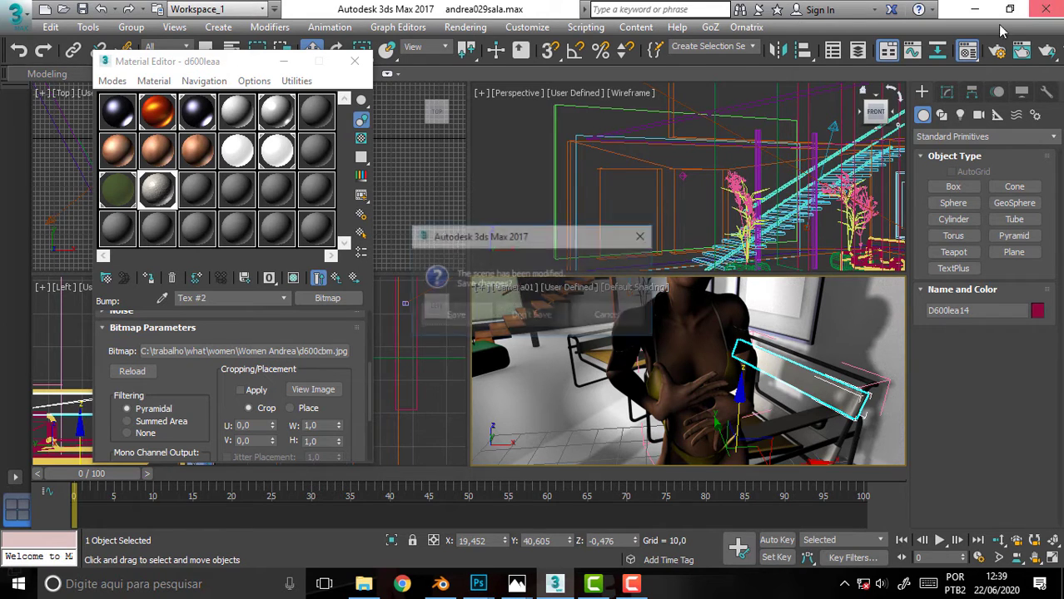
click(531, 316)
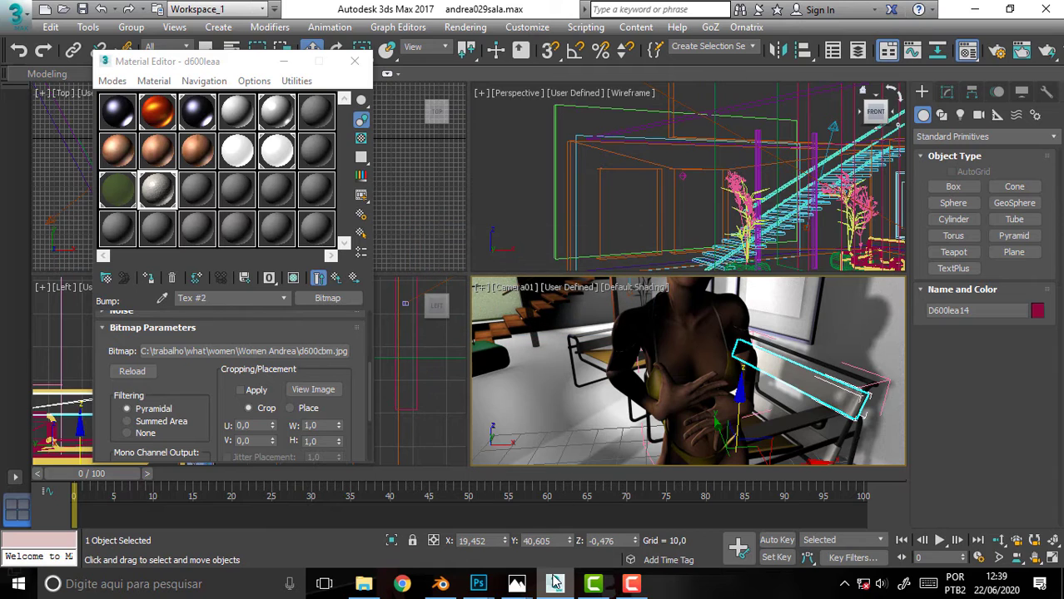
click(517, 586)
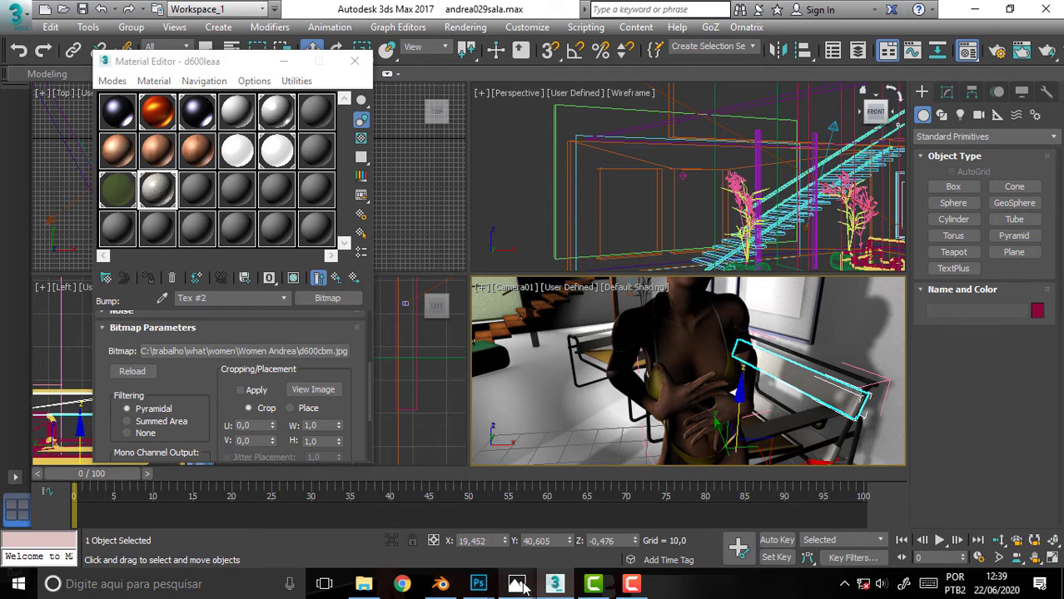
click(440, 584)
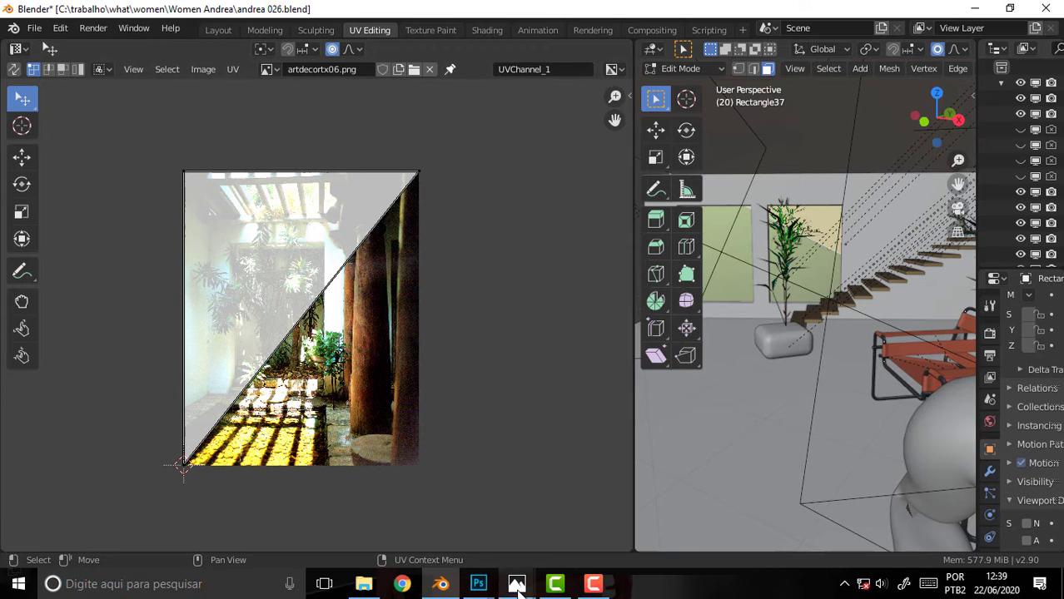
Compare andrea sala 010.png with andrea029.jpg in Photos, then close the andrea sala 010.png viewer.
click(556, 524)
mouse_move(517, 585)
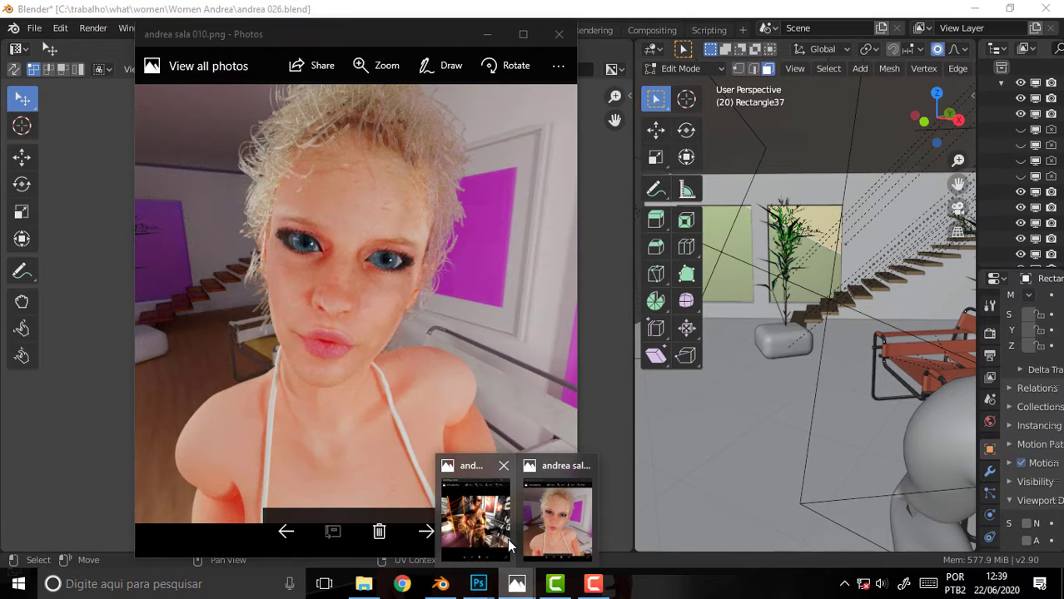
click(551, 510)
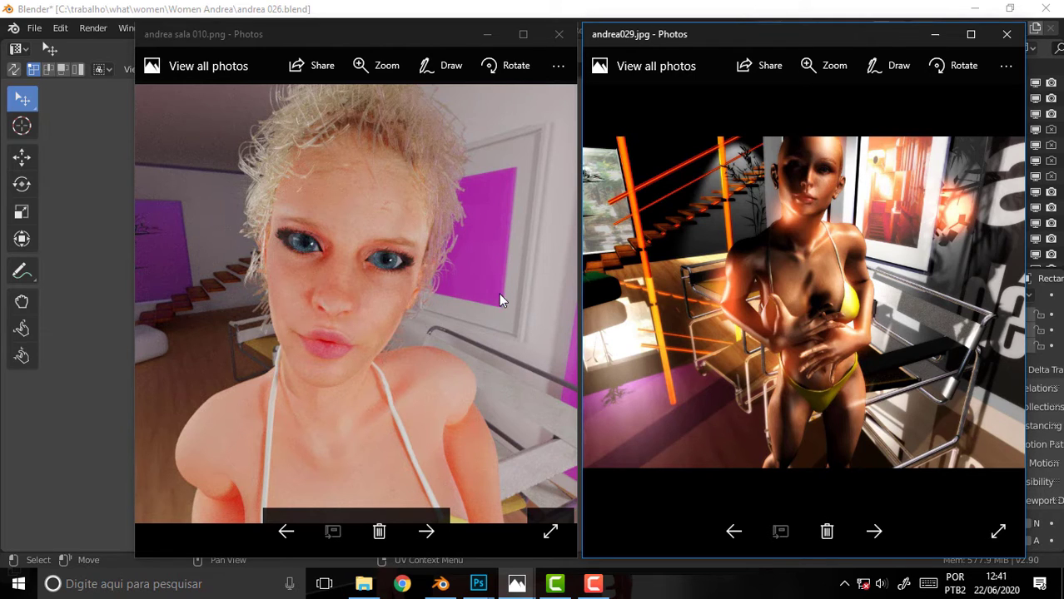
click(593, 586)
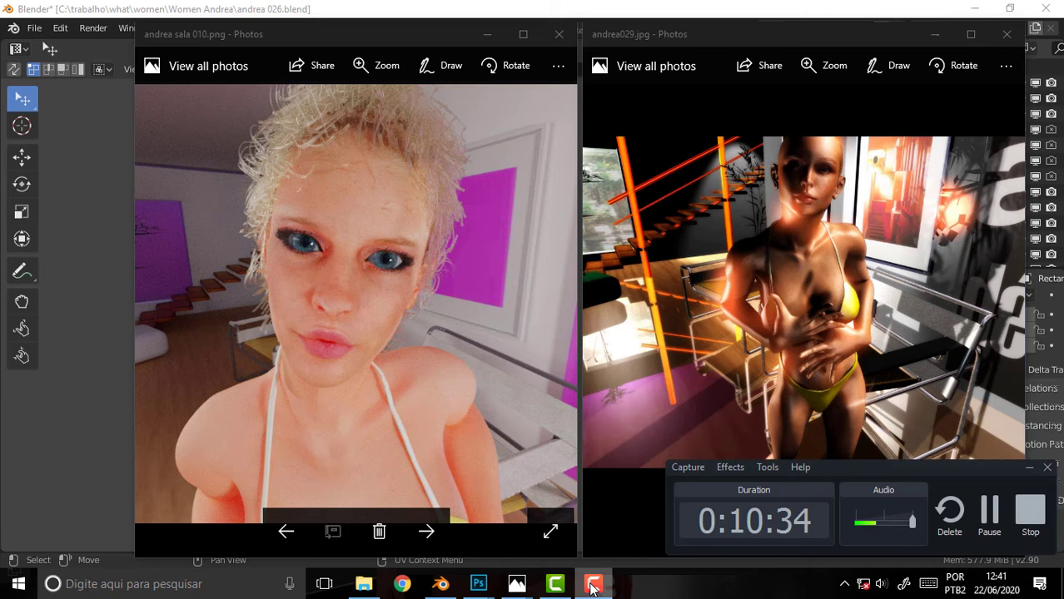
click(593, 586)
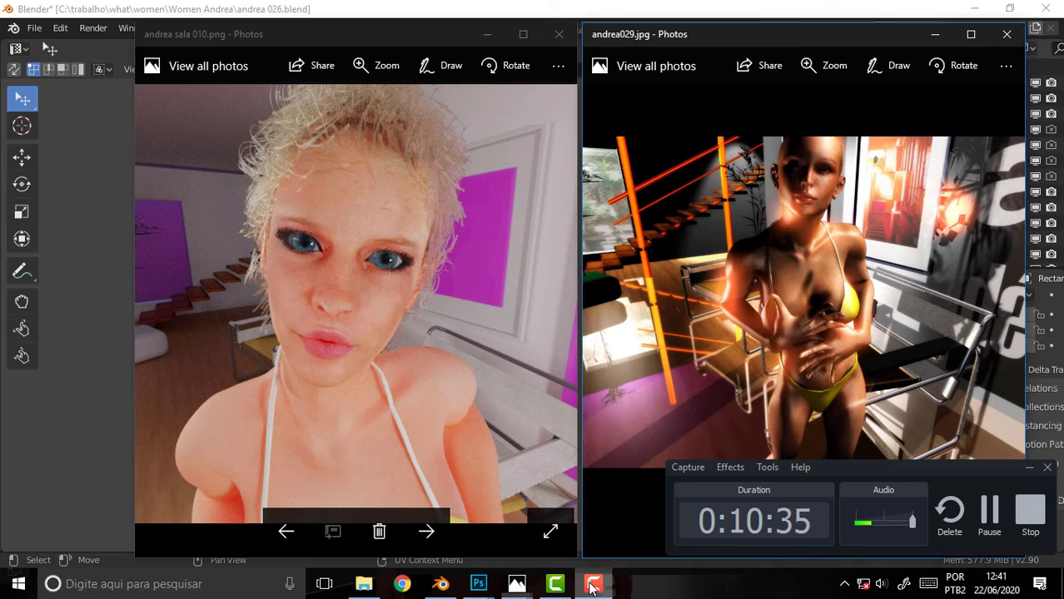
click(559, 35)
Close the andrea029.jpg viewer, view the Layout scene through the camera, and select chair D600lea14.
click(1007, 35)
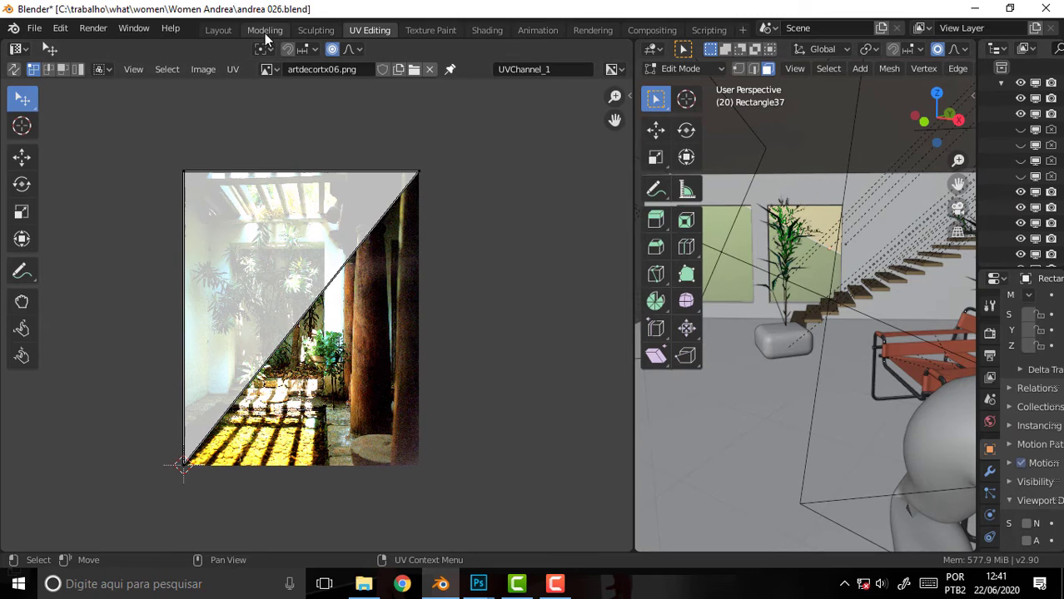
click(219, 31)
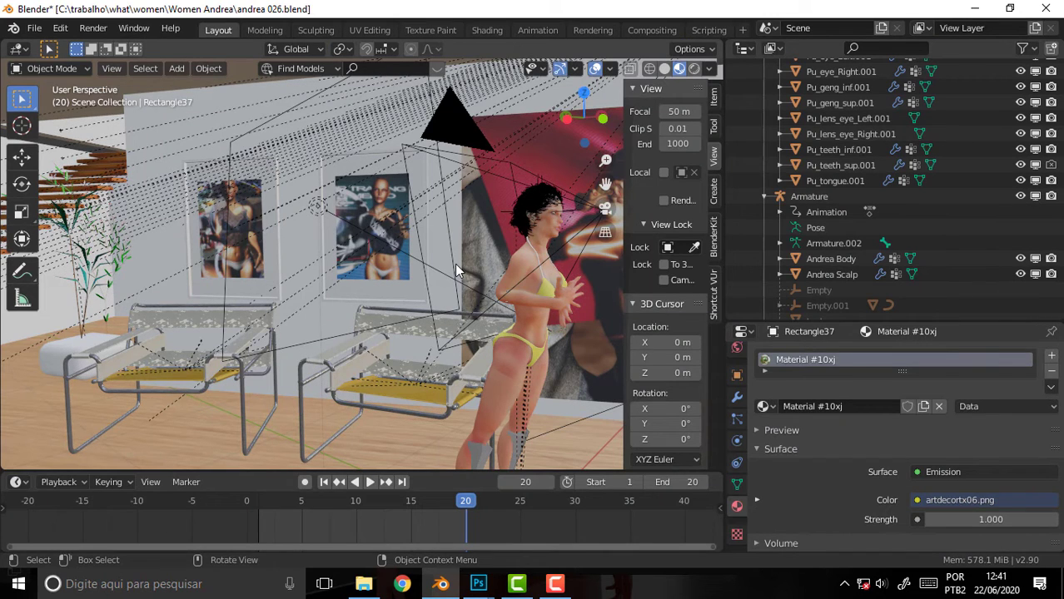
key(KP_0)
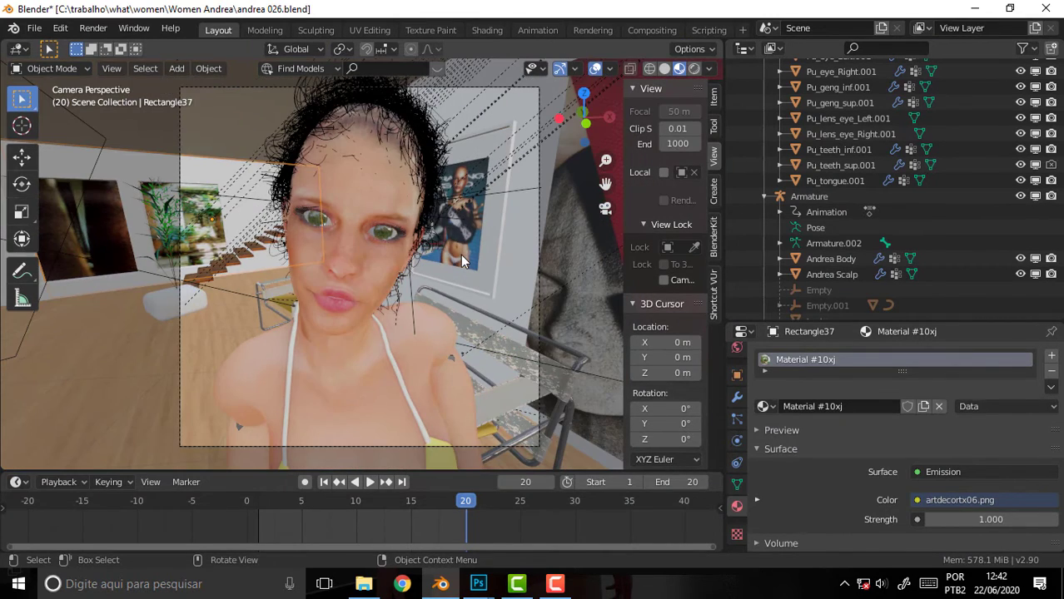
click(510, 349)
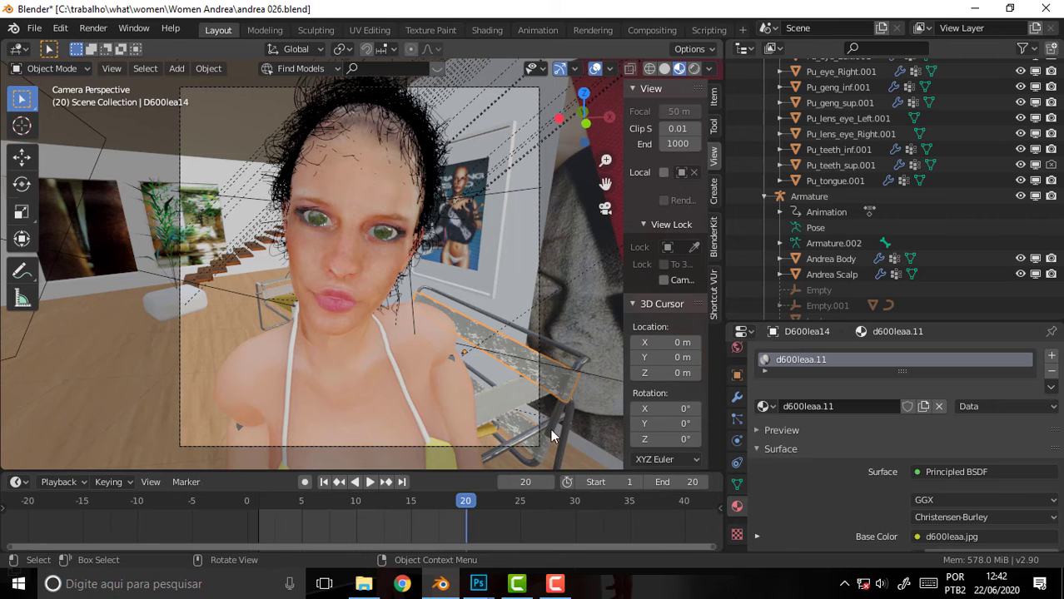
Disconnect d600leaa.jpg from the chair's Base Color and set the base colour to dark brown.
click(487, 30)
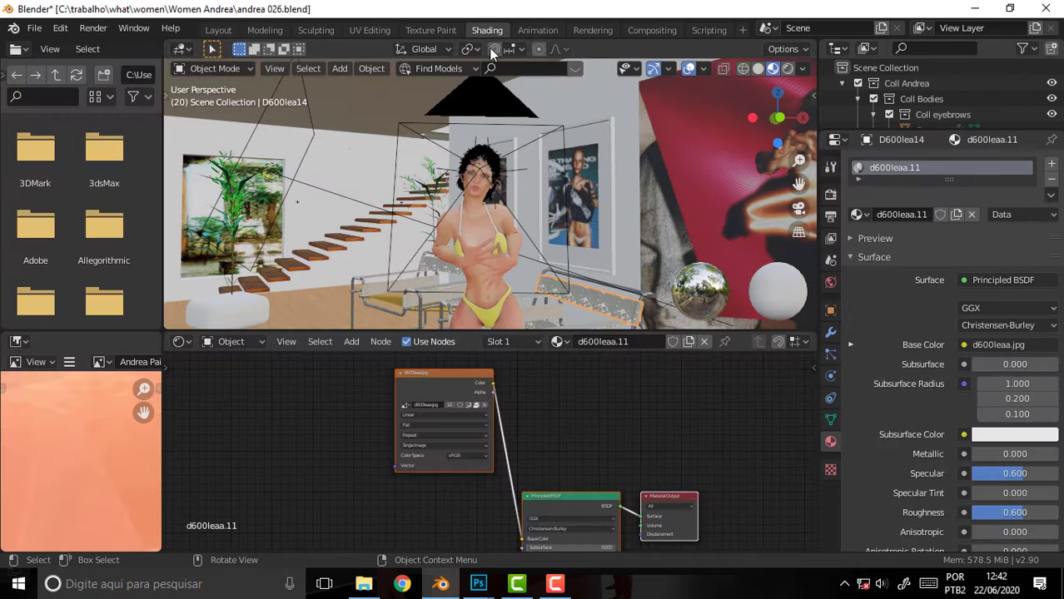
middle_drag(605, 418, 647, 420)
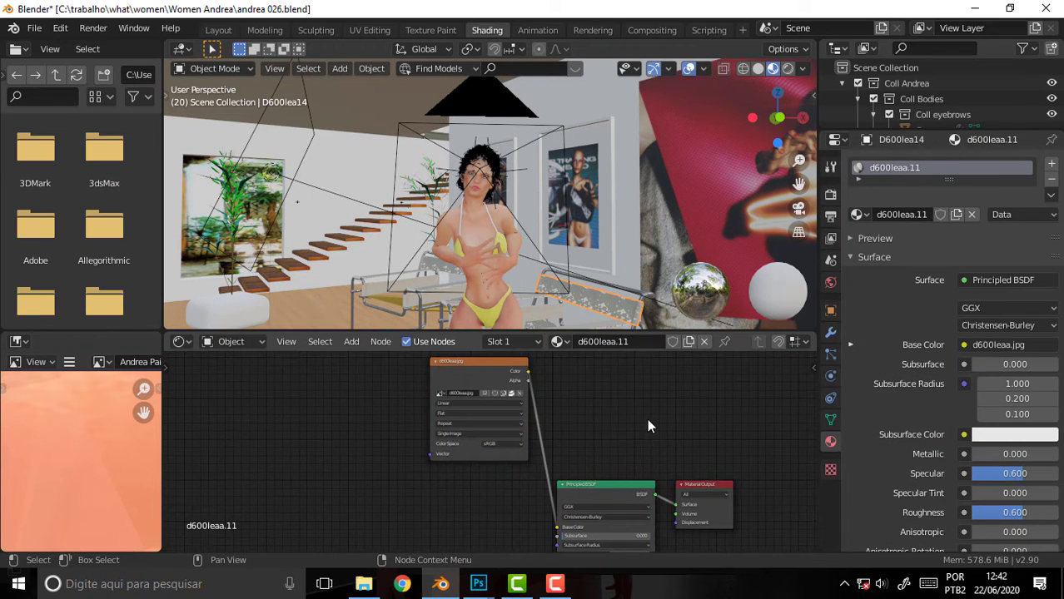
drag(478, 363, 415, 458)
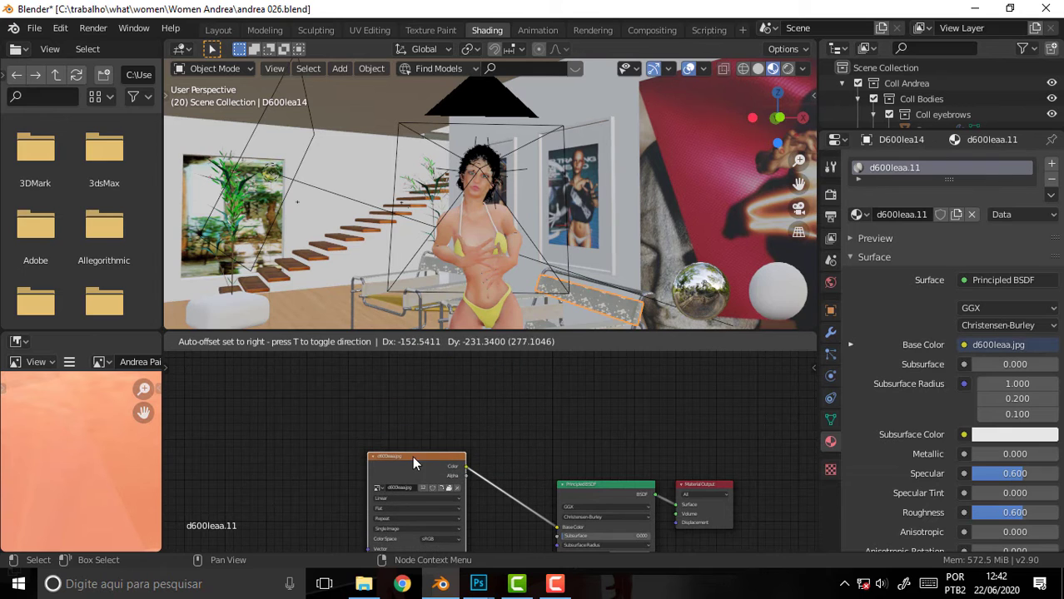
middle_drag(550, 454, 537, 367)
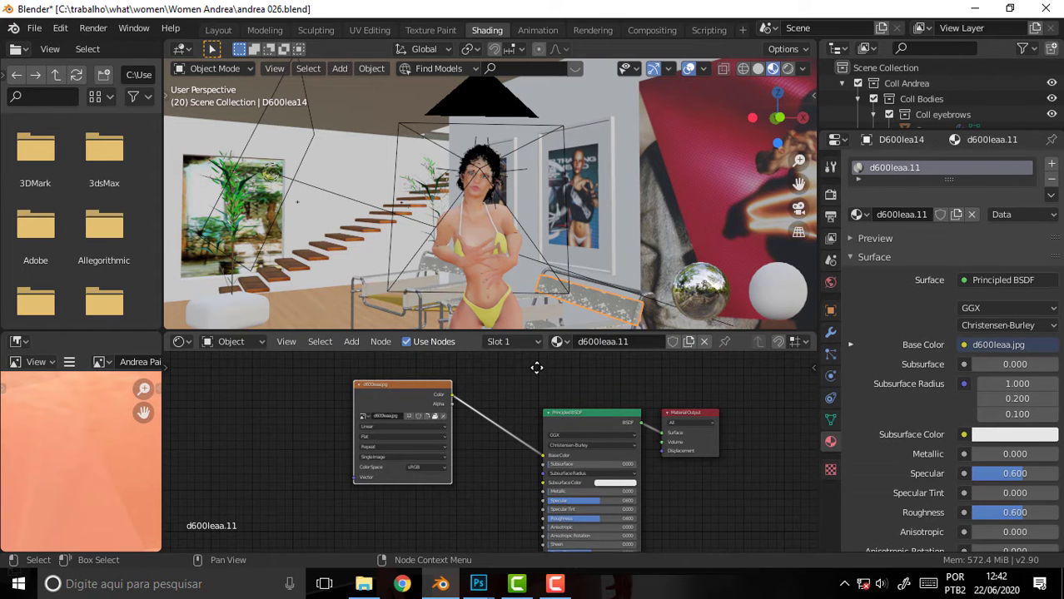
drag(398, 391, 340, 413)
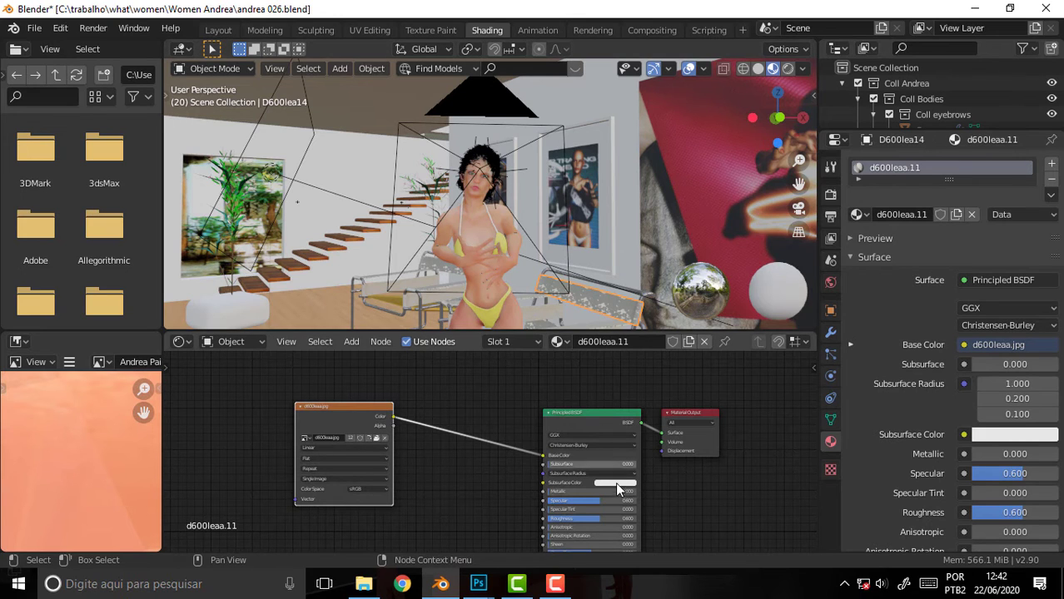
drag(547, 456, 509, 474)
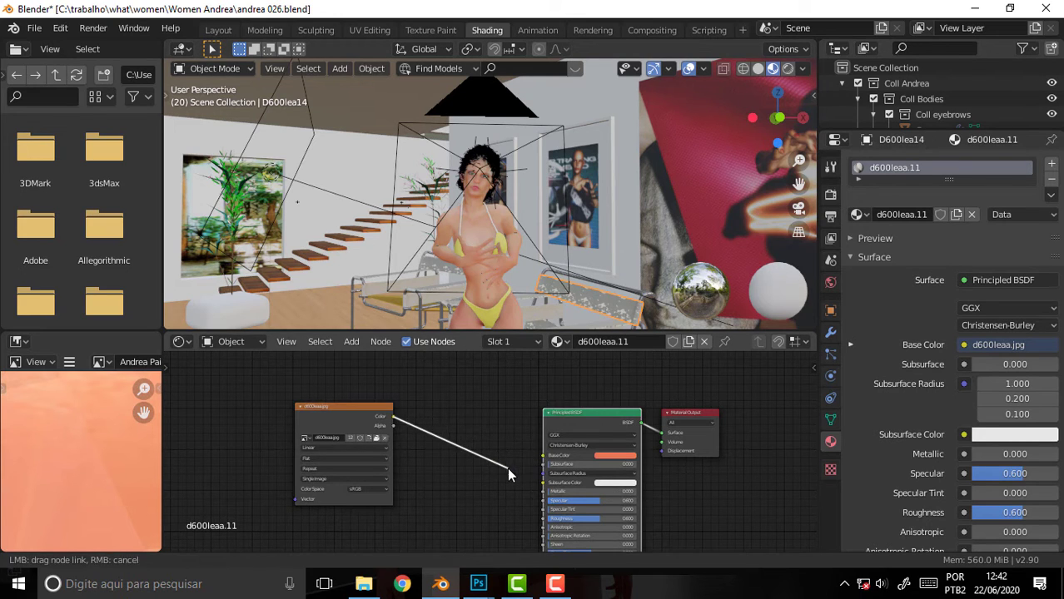
click(614, 457)
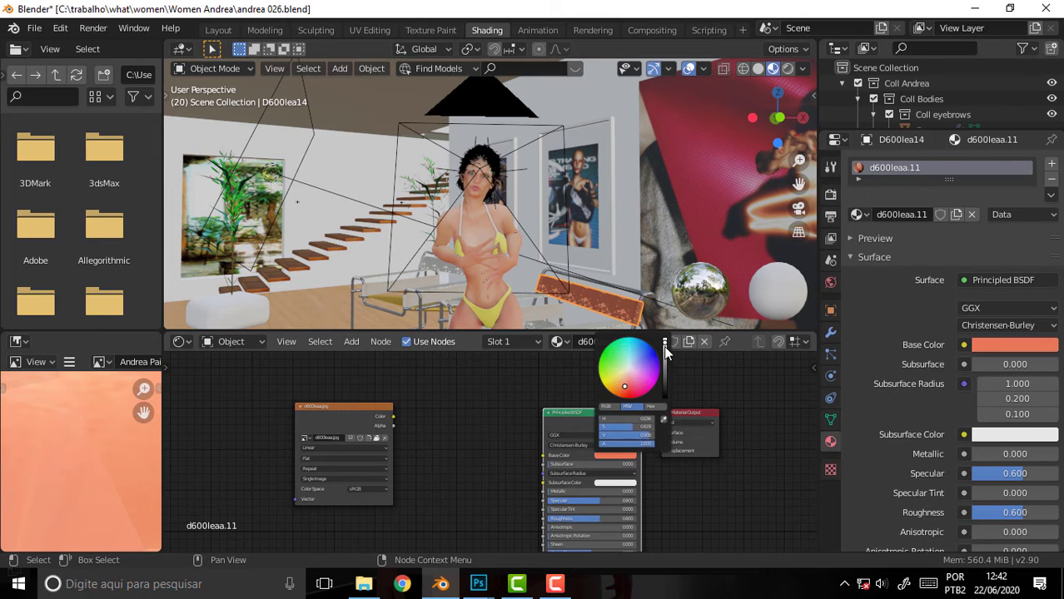
drag(665, 353, 666, 384)
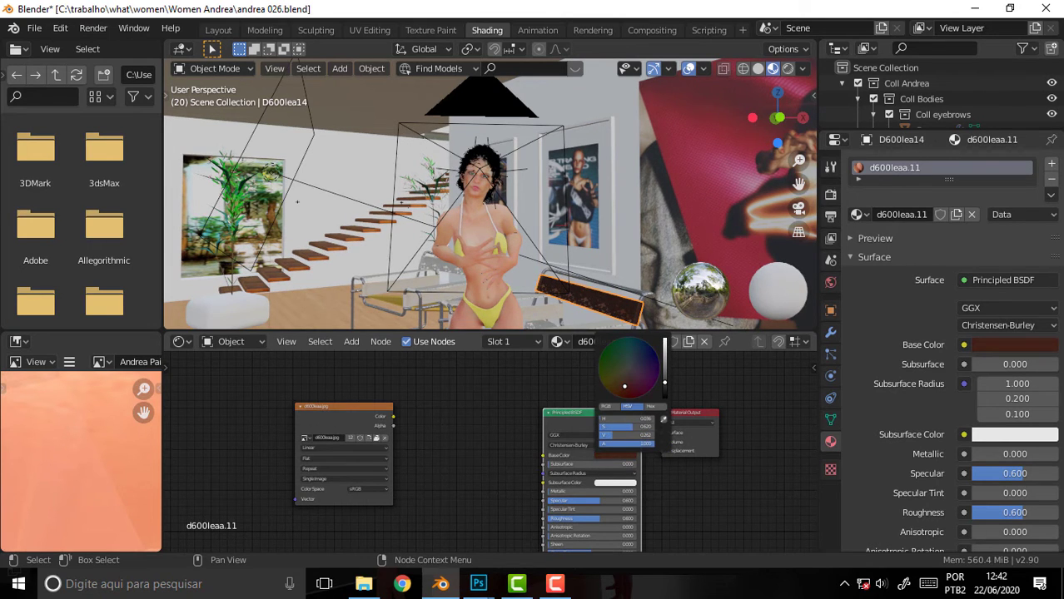
drag(665, 384, 665, 388)
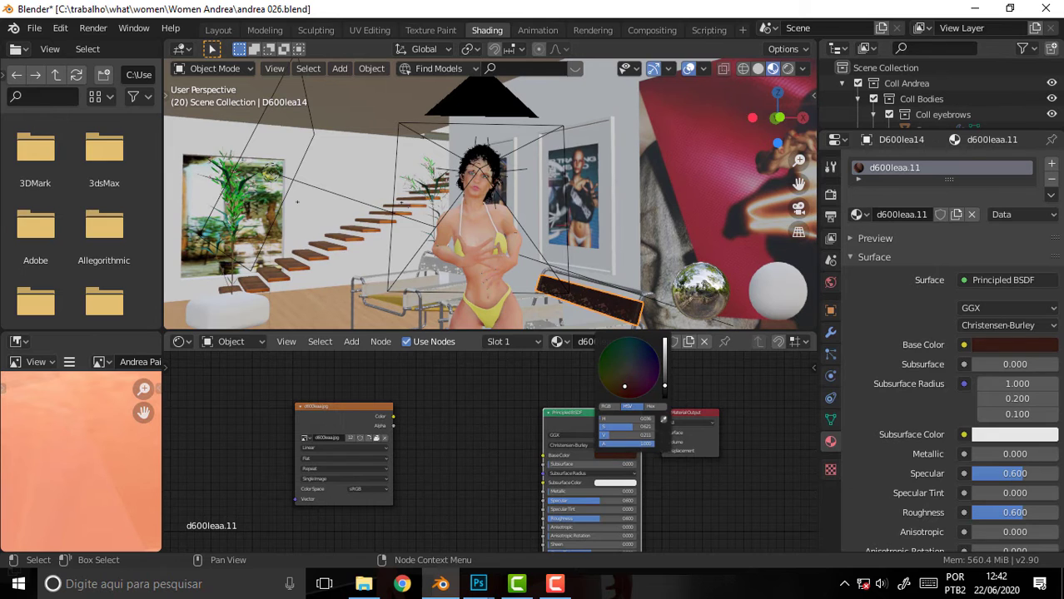
click(617, 389)
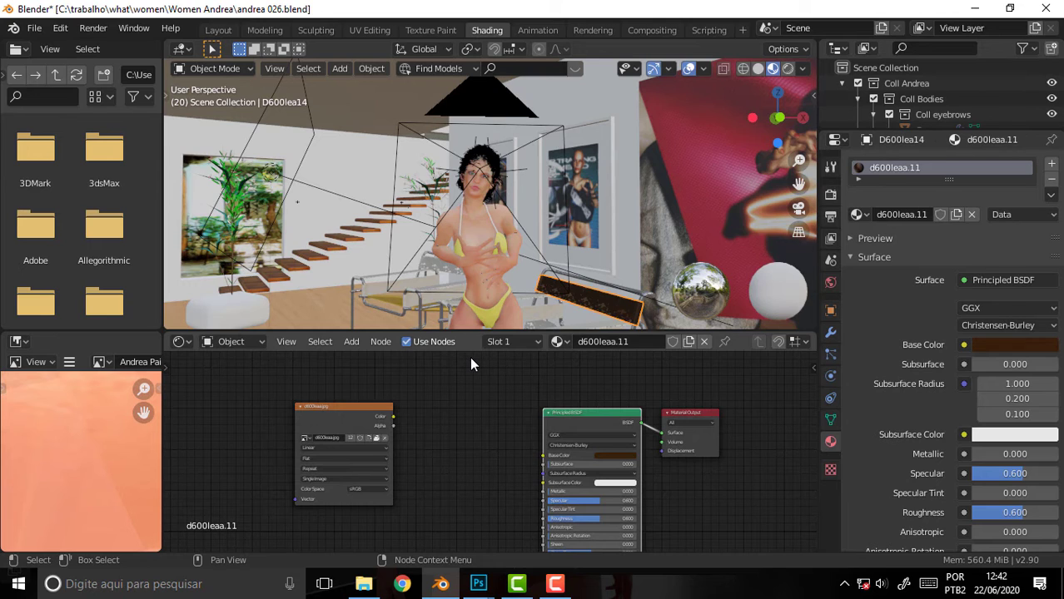
click(612, 151)
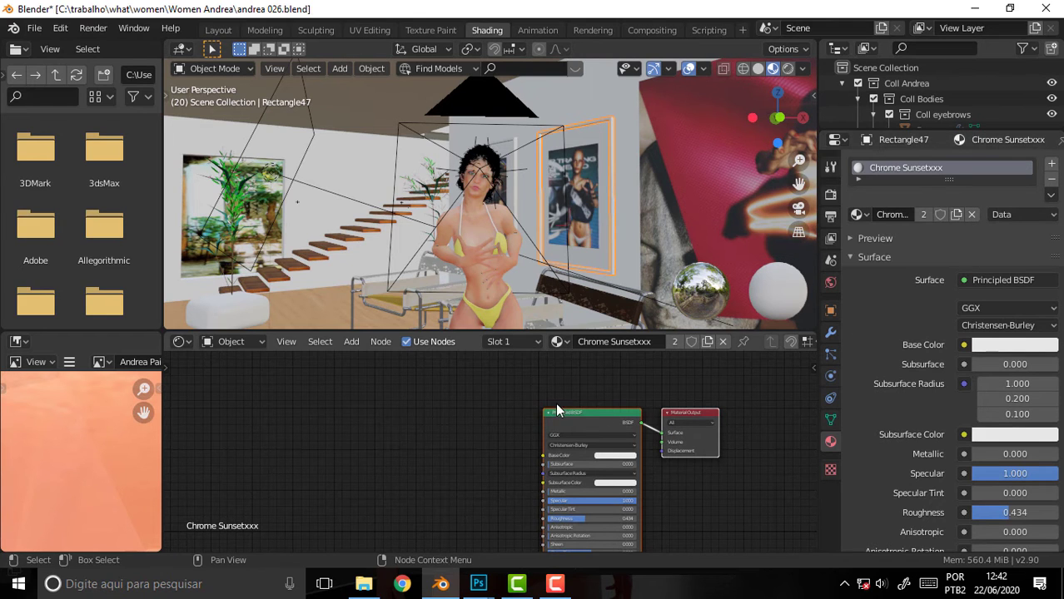
Give the Chrome Sunsetxxx frame material Metallic 1.000 and a base colour darkened to about 0.263 value.
mouse_move(557, 410)
mouse_down()
mouse_move(481, 377)
mouse_move(457, 381)
mouse_up()
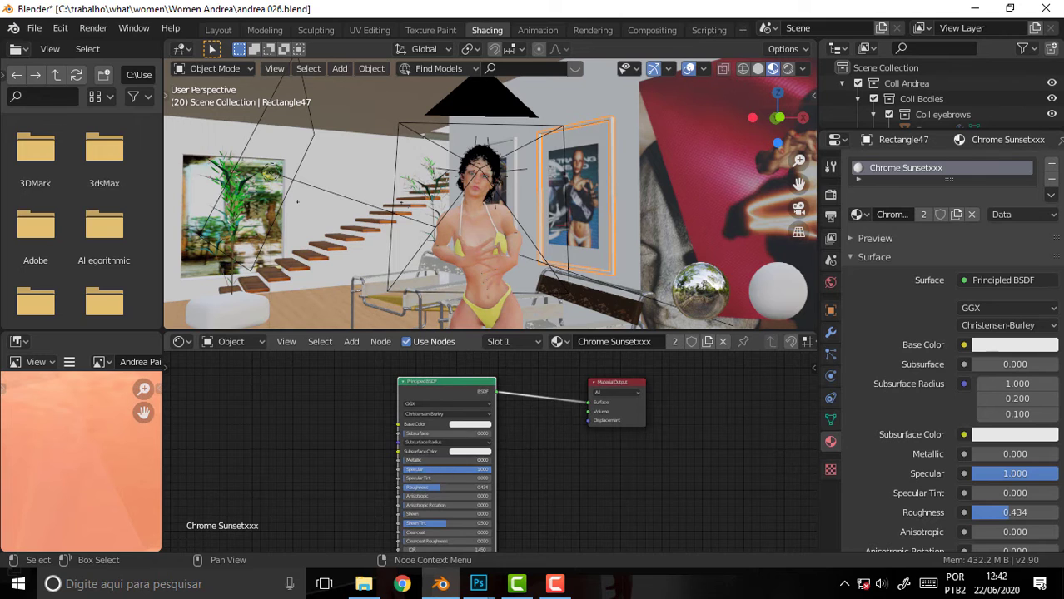
drag(431, 459, 491, 460)
click(466, 424)
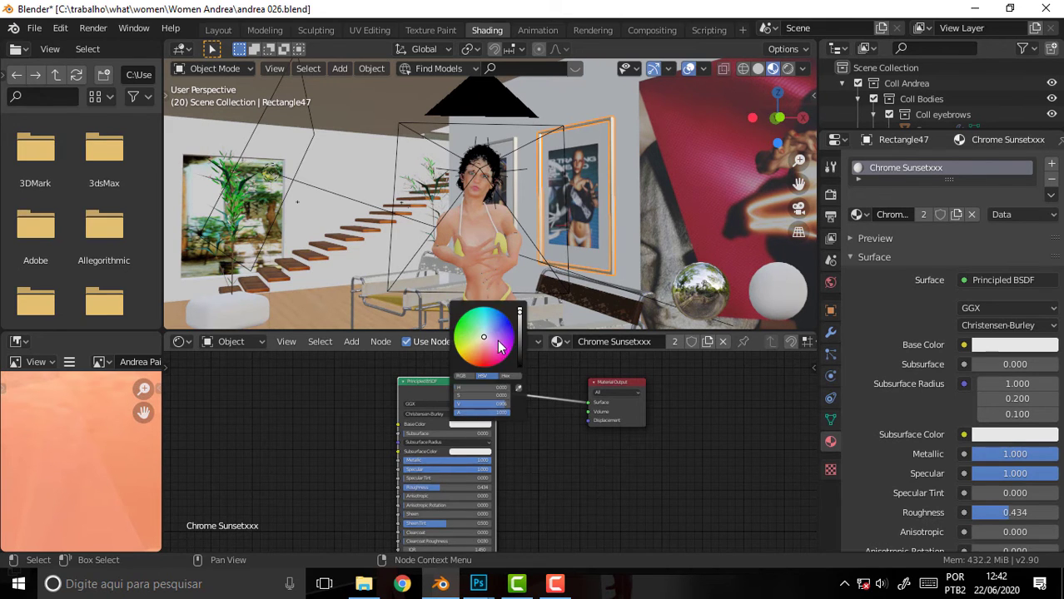
drag(520, 315, 519, 351)
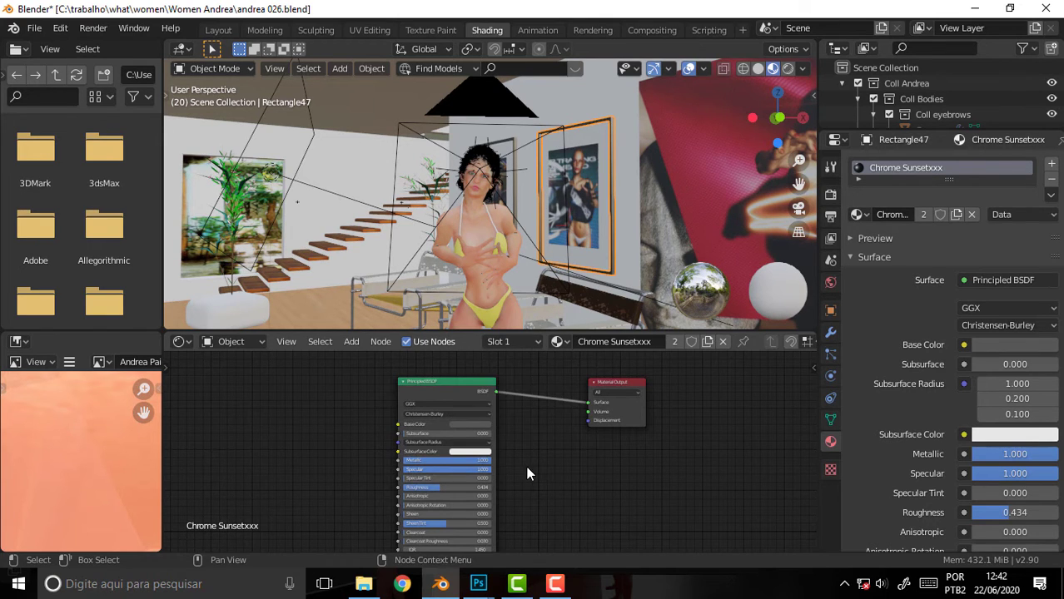
click(572, 571)
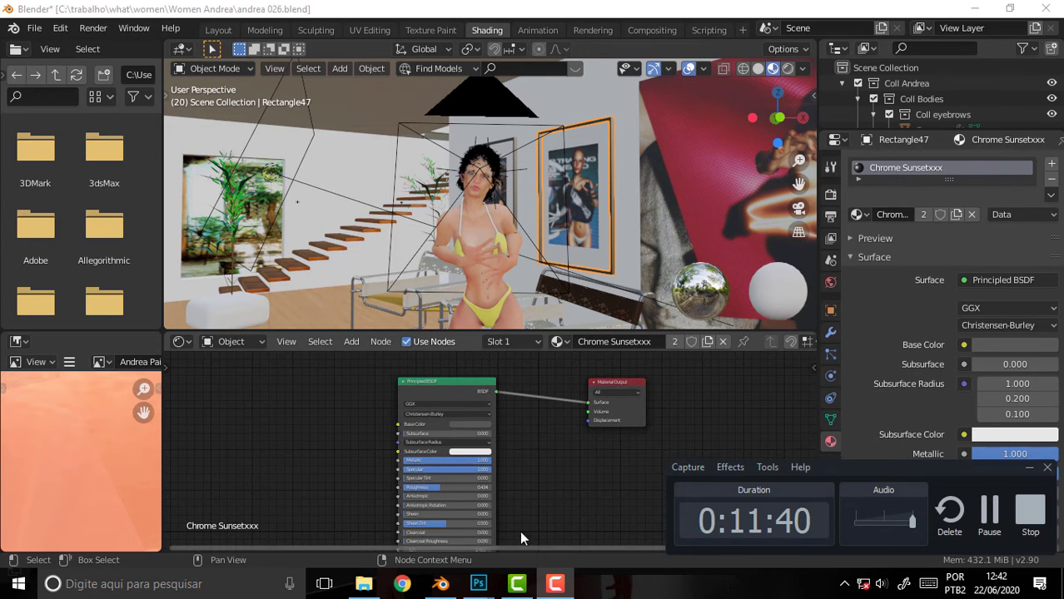
click(988, 511)
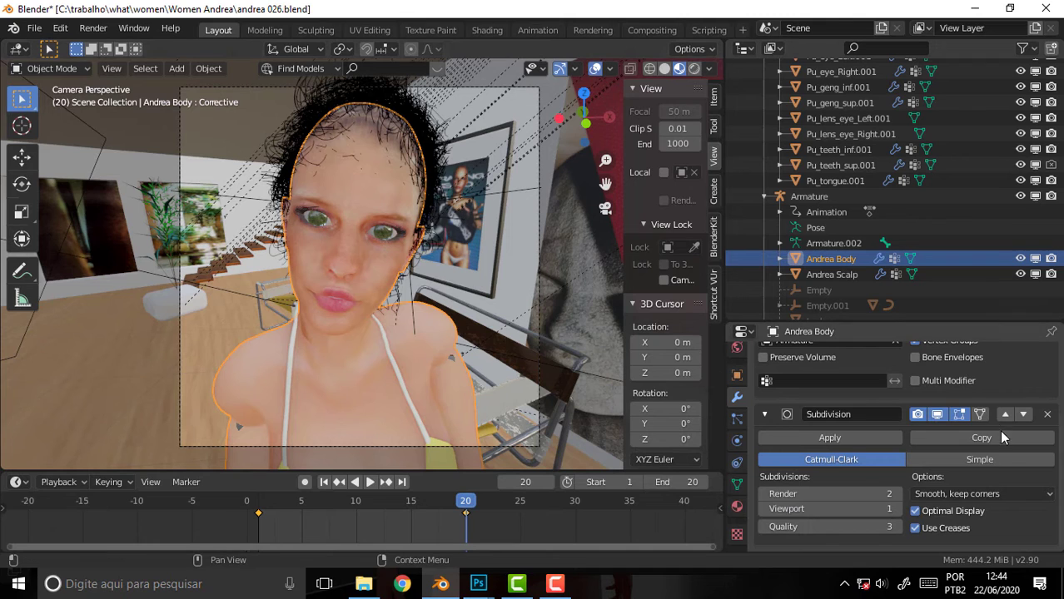
click(1047, 414)
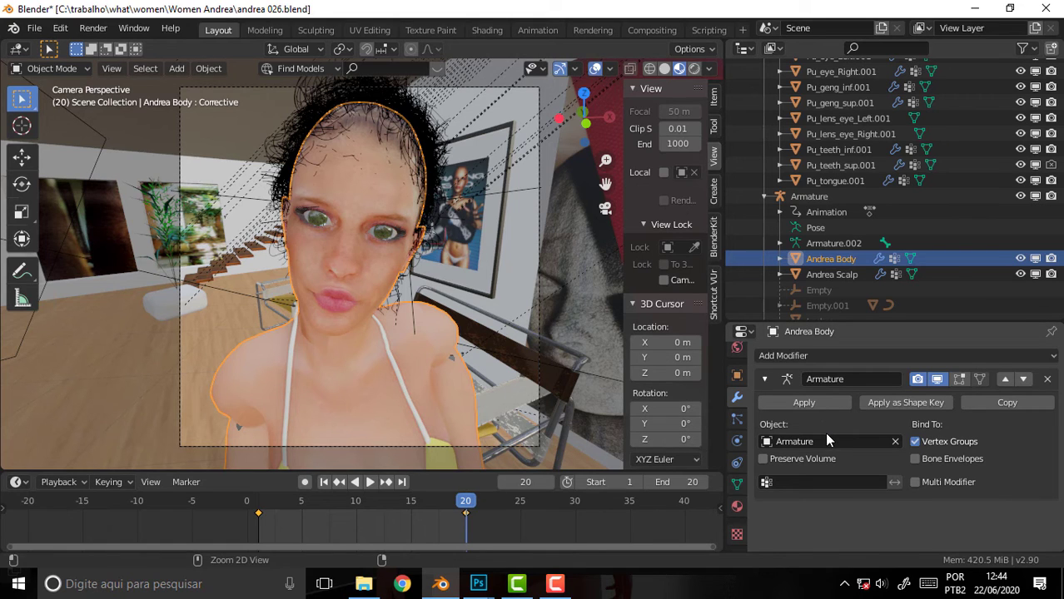
mouse_move(555, 584)
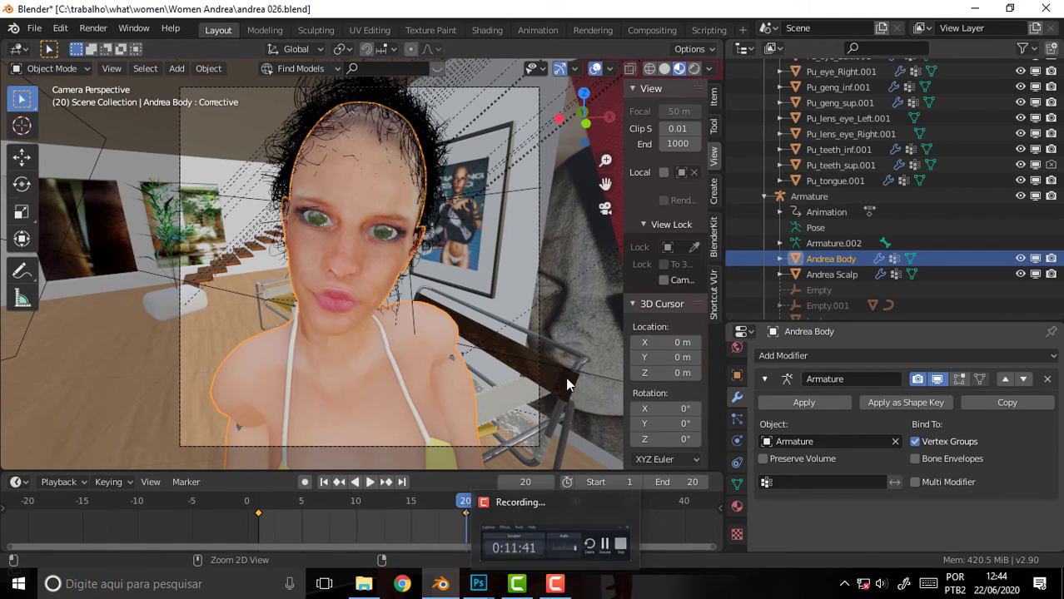
click(513, 542)
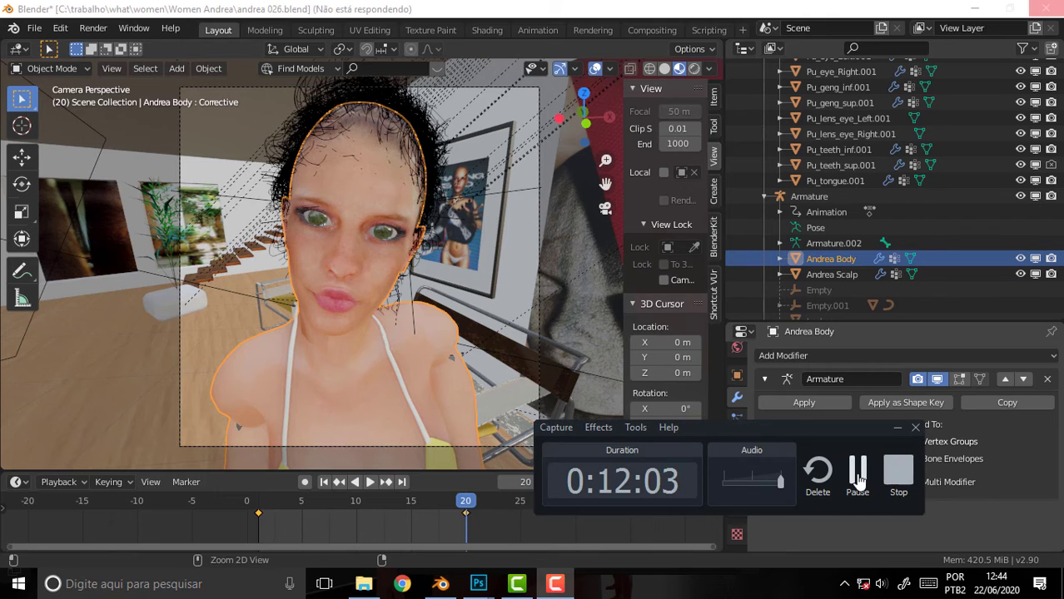
click(838, 437)
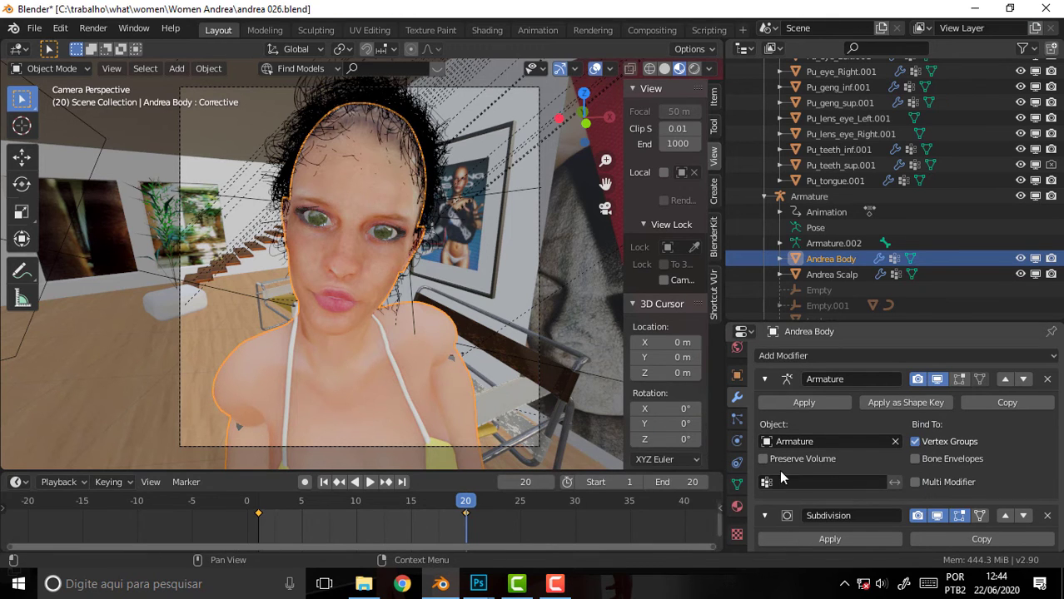
scroll(1056, 466, down, 3)
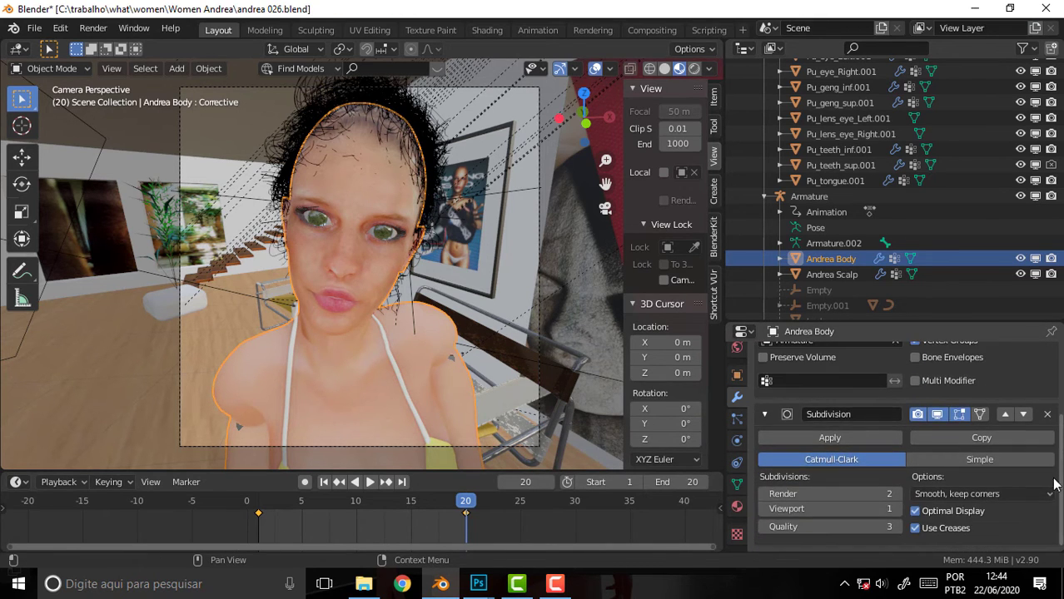
click(93, 27)
mouse_move(133, 27)
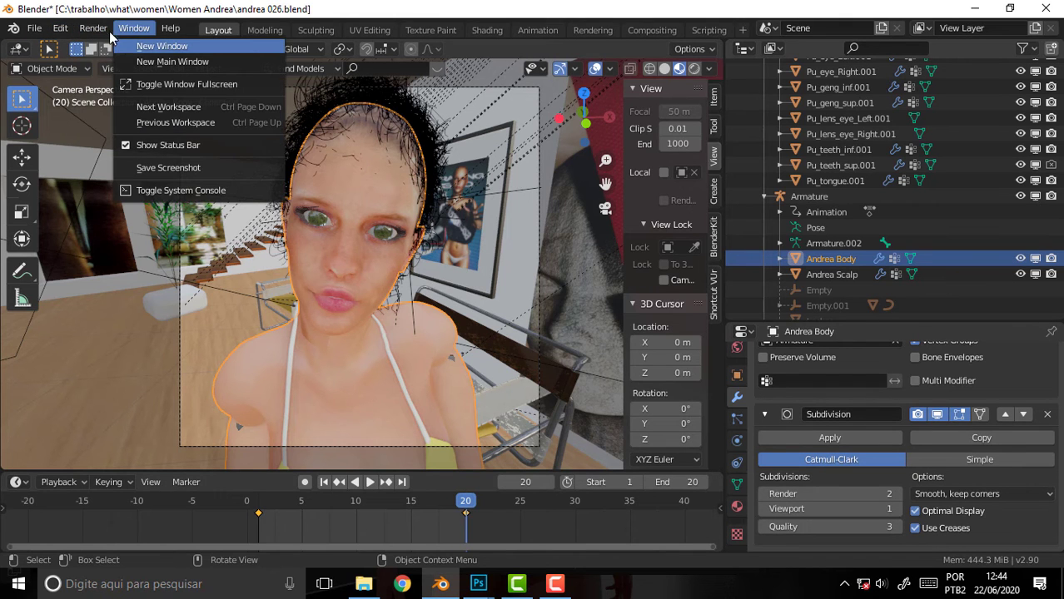
Render frame 20 from the camera with Render Image (F12).
click(118, 45)
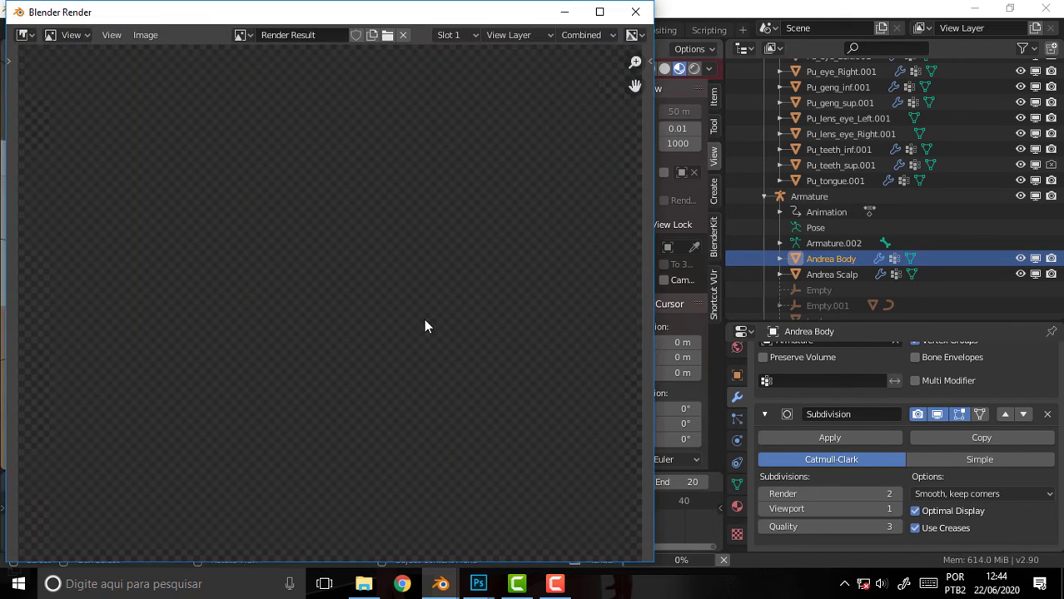